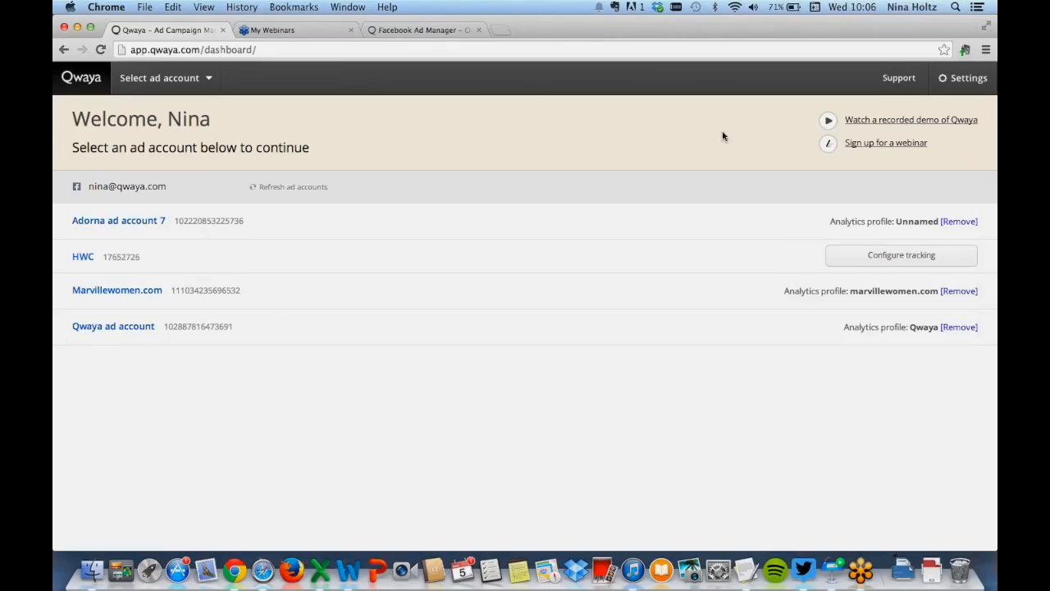
# Open the Marvillewomen.com ad account from the dashboard
pyautogui.click(968, 79)
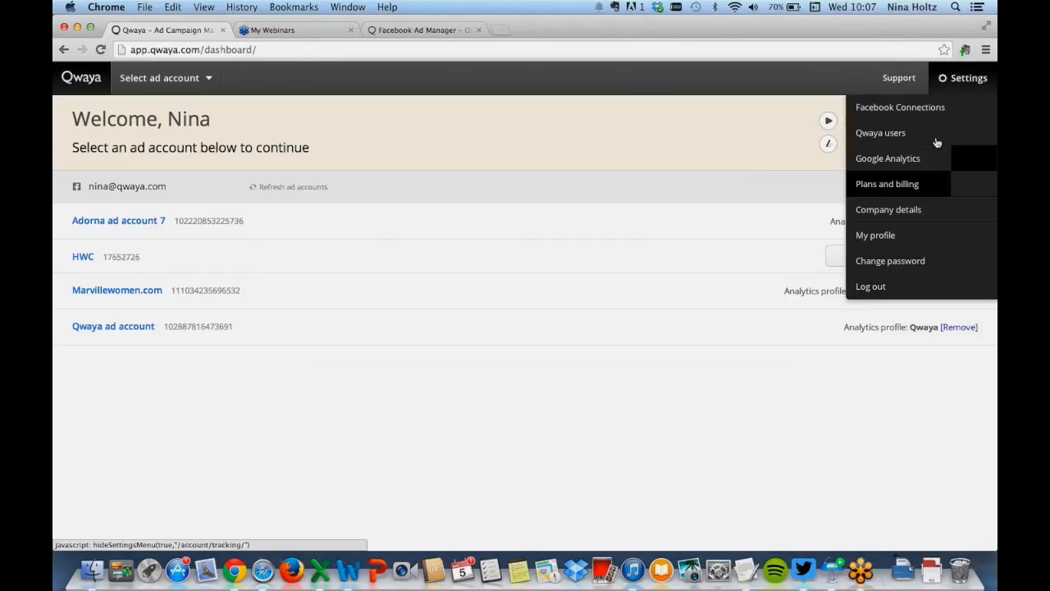
pyautogui.click(944, 78)
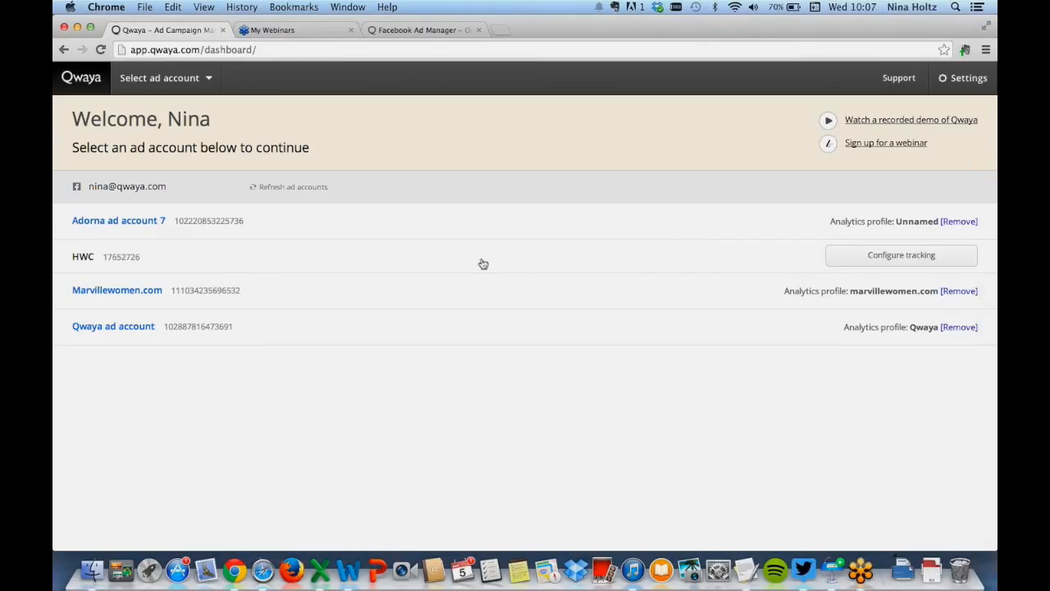
pyautogui.click(117, 294)
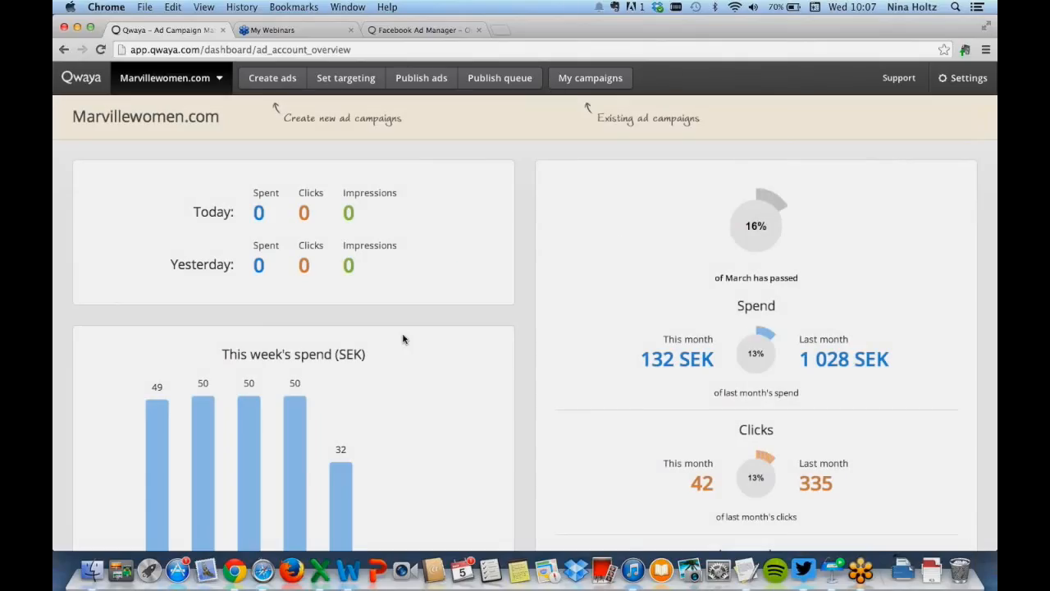
# Review the account overview's spend, clicks and impressions figures
pyautogui.scroll(-1, 501, 329)
pyautogui.scroll(-2, 501, 329)
pyautogui.scroll(2, 500, 328)
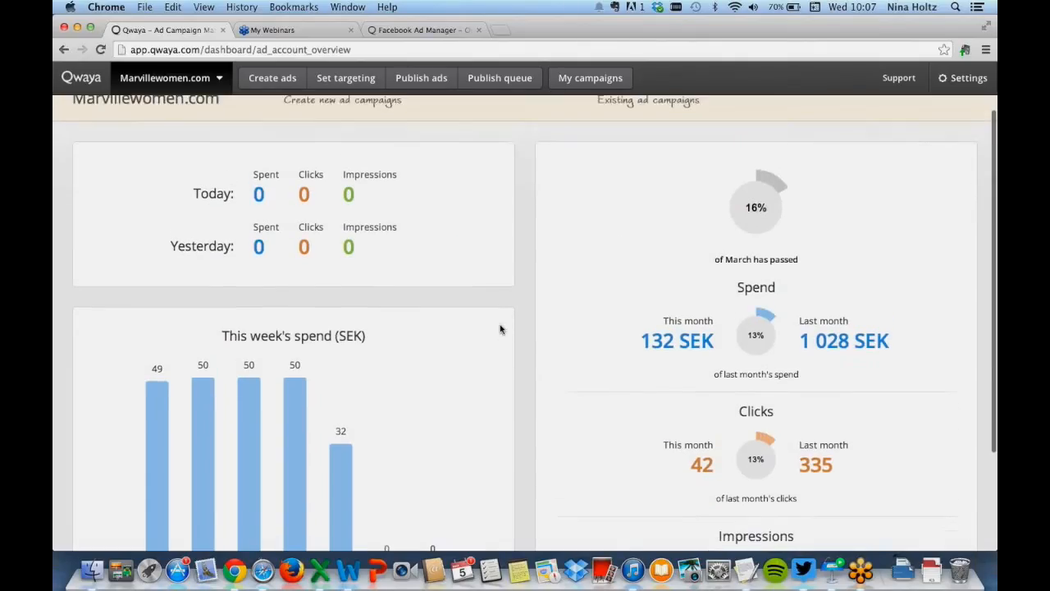
pyautogui.scroll(-1, 459, 300)
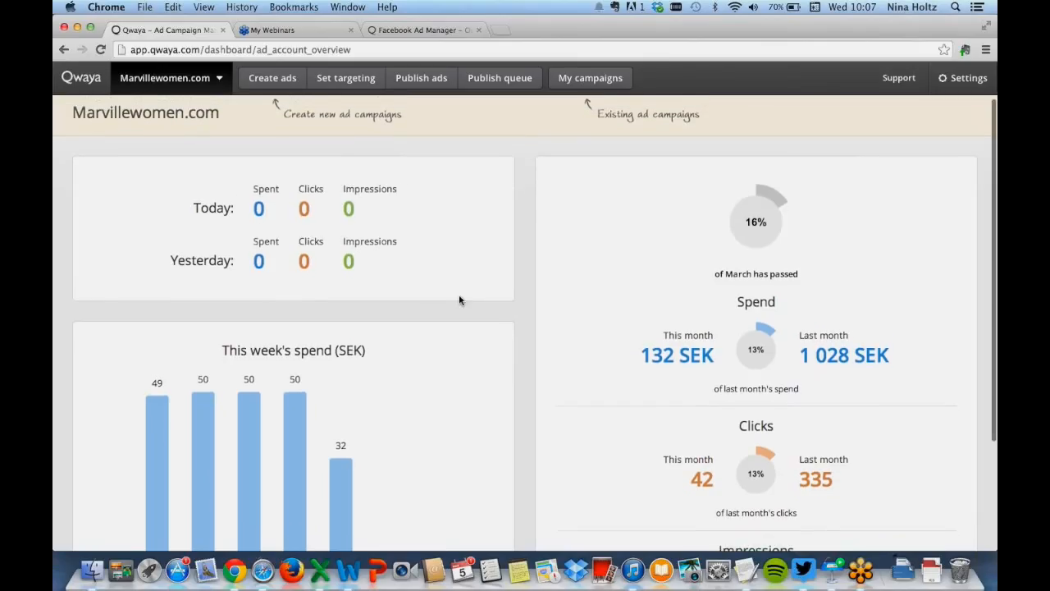
pyautogui.scroll(-5, 459, 300)
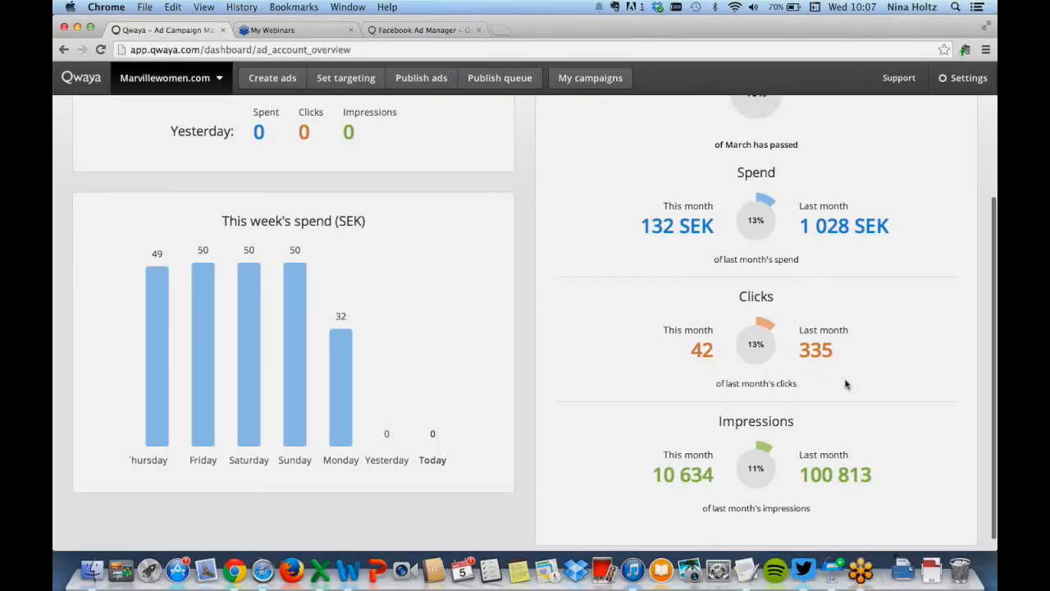
pyautogui.scroll(1, 846, 491)
pyautogui.scroll(5, 846, 492)
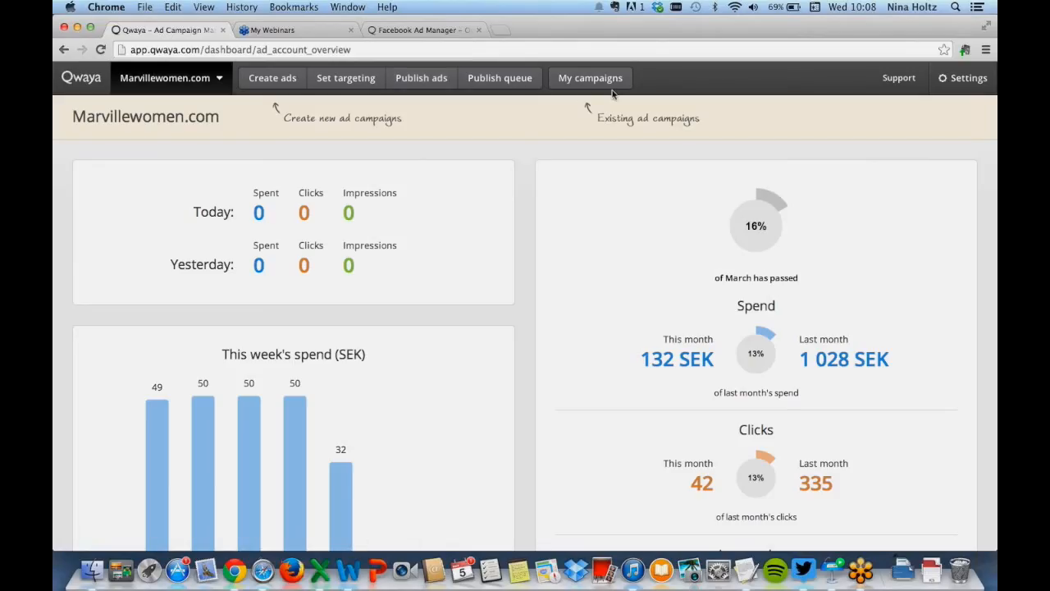
# Start creating ads and preview the Domain ad format for an external website, then close the dialog
pyautogui.click(270, 78)
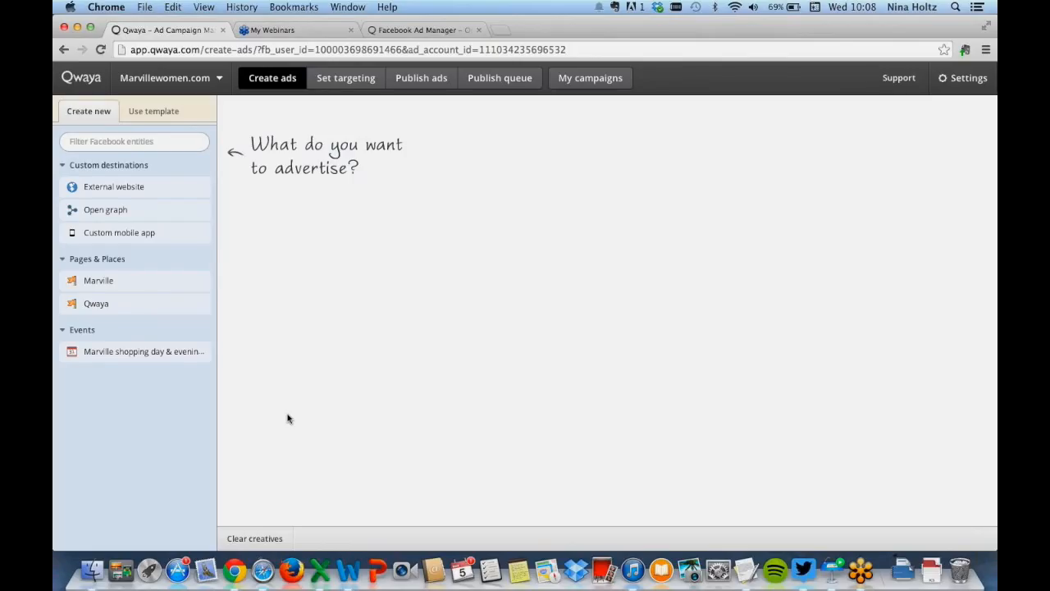
pyautogui.click(129, 189)
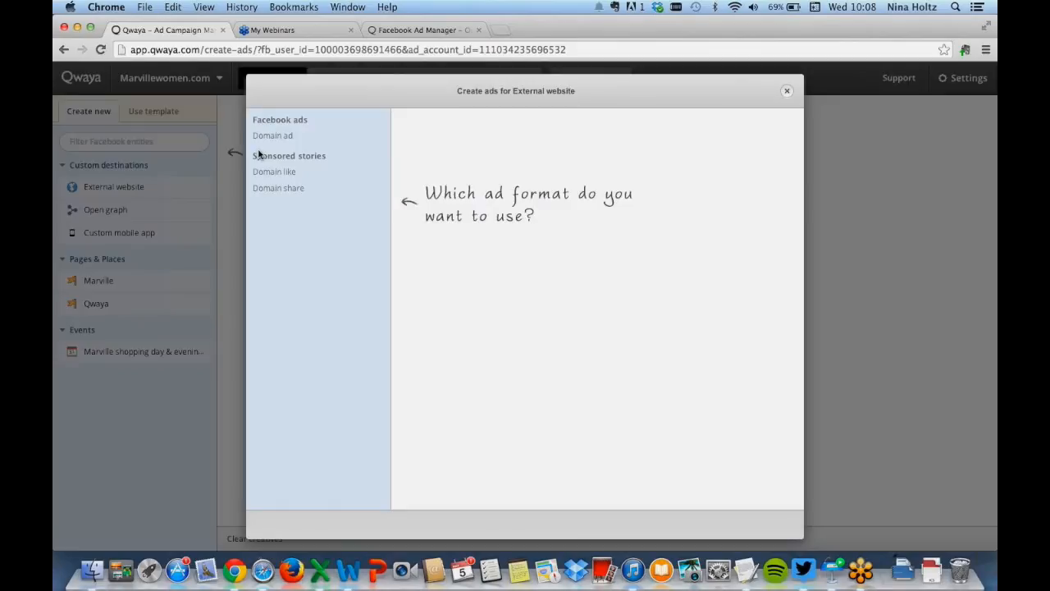
pyautogui.click(287, 138)
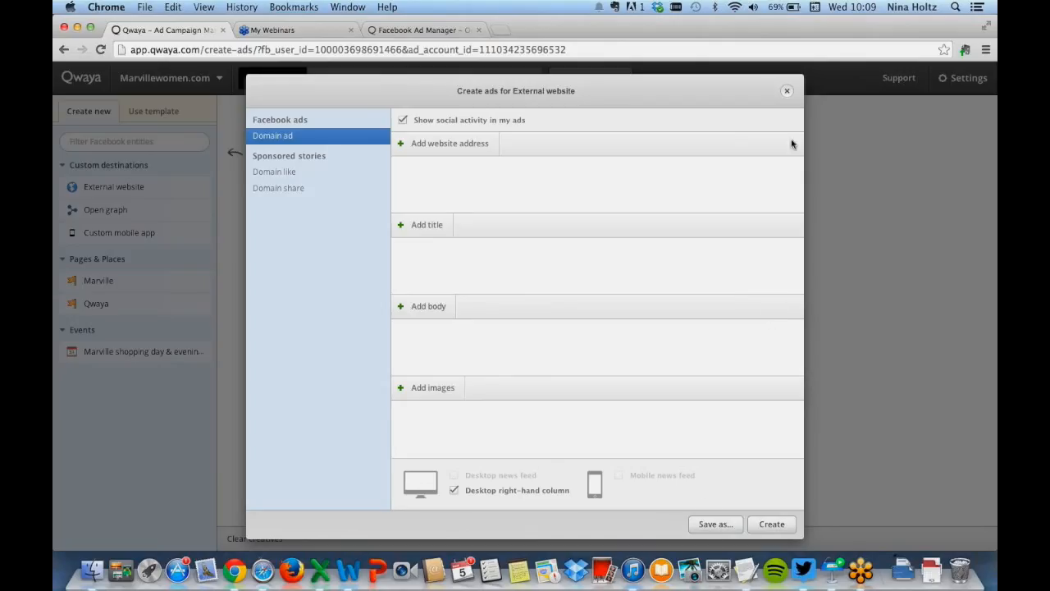
pyautogui.click(786, 90)
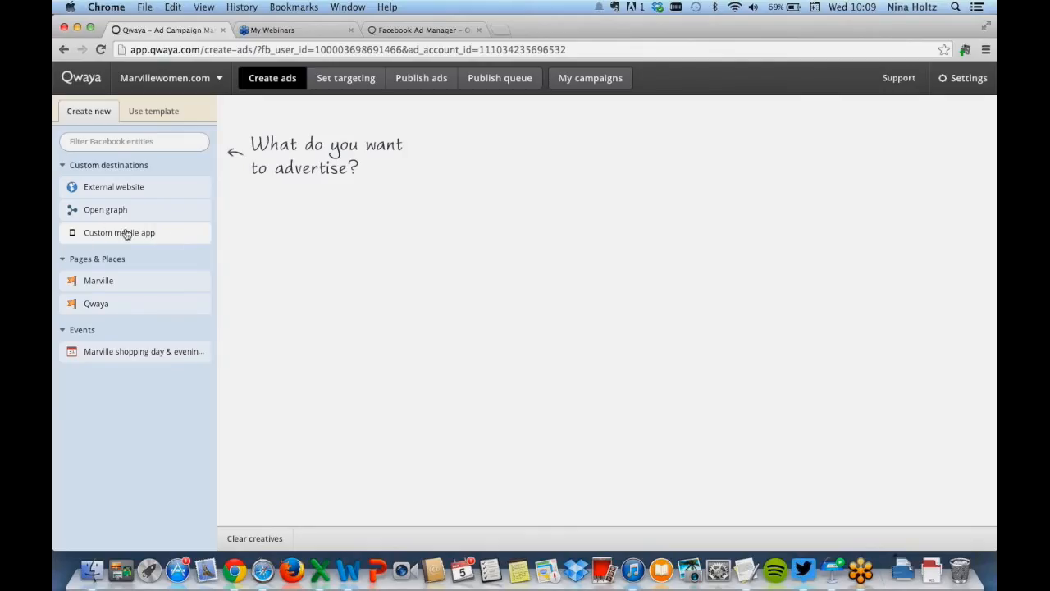
# Open the Page like ad format for the Marville page and review its landing tab and mobile device options
pyautogui.click(107, 282)
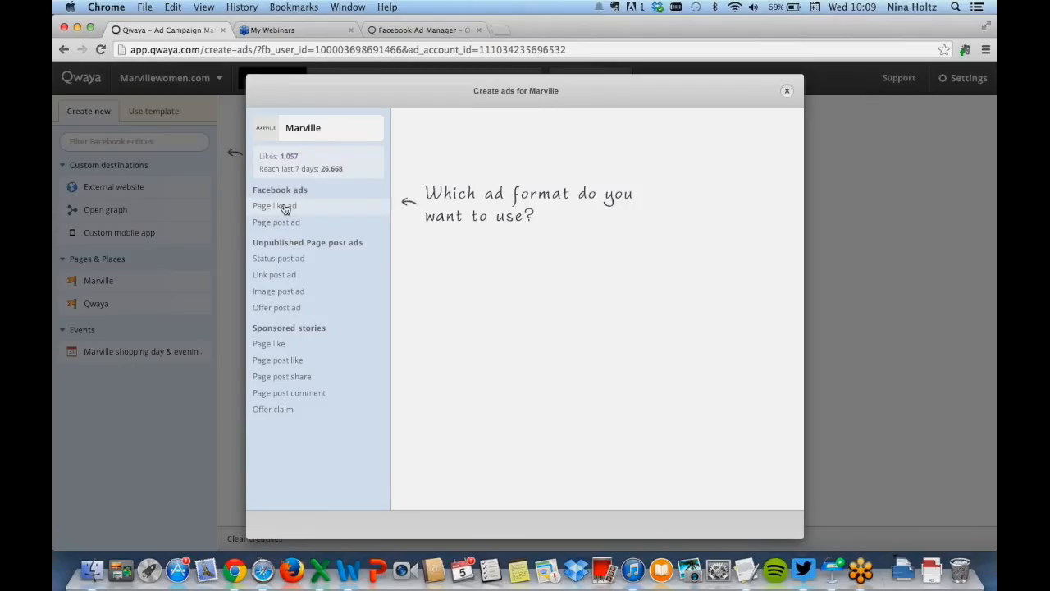
pyautogui.click(274, 207)
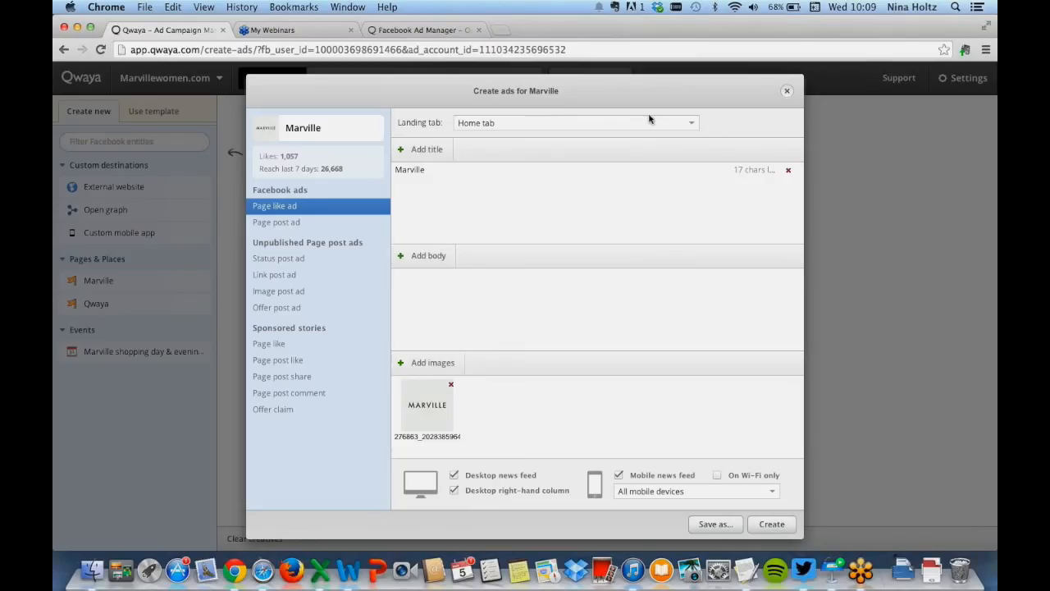
pyautogui.click(691, 123)
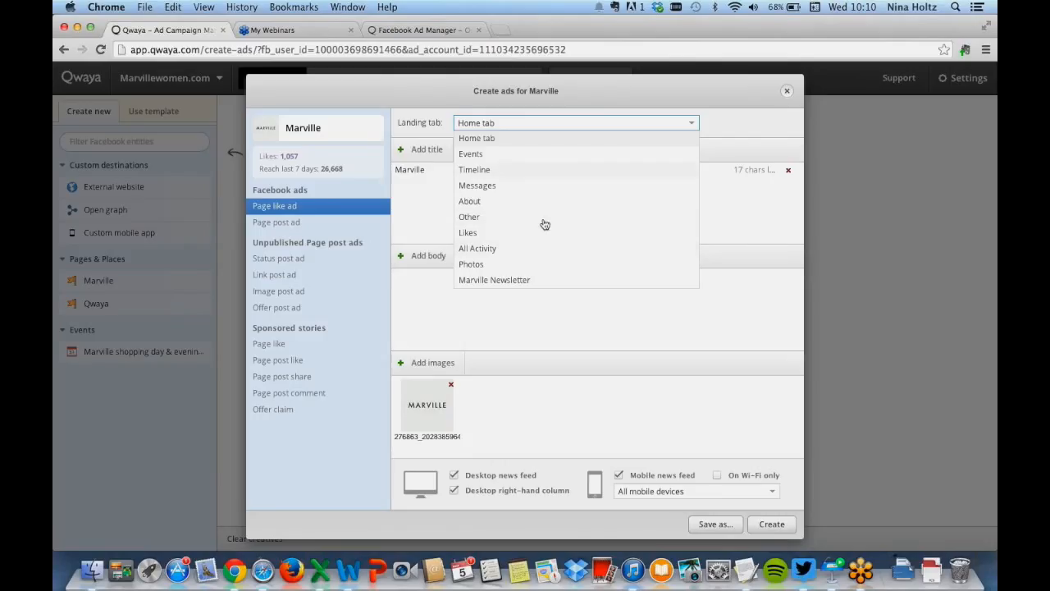
pyautogui.click(691, 124)
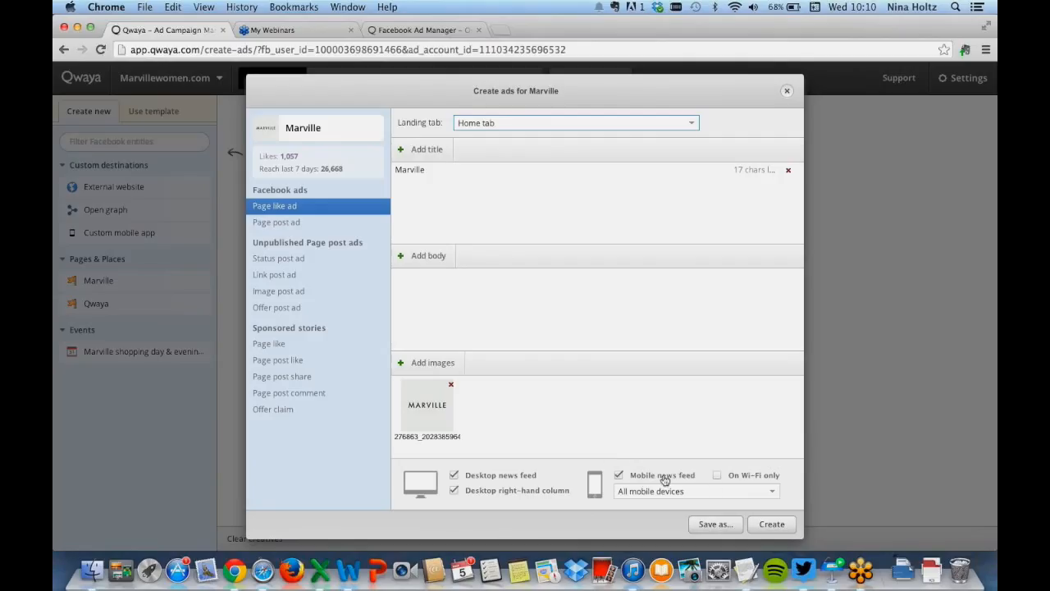
pyautogui.click(774, 492)
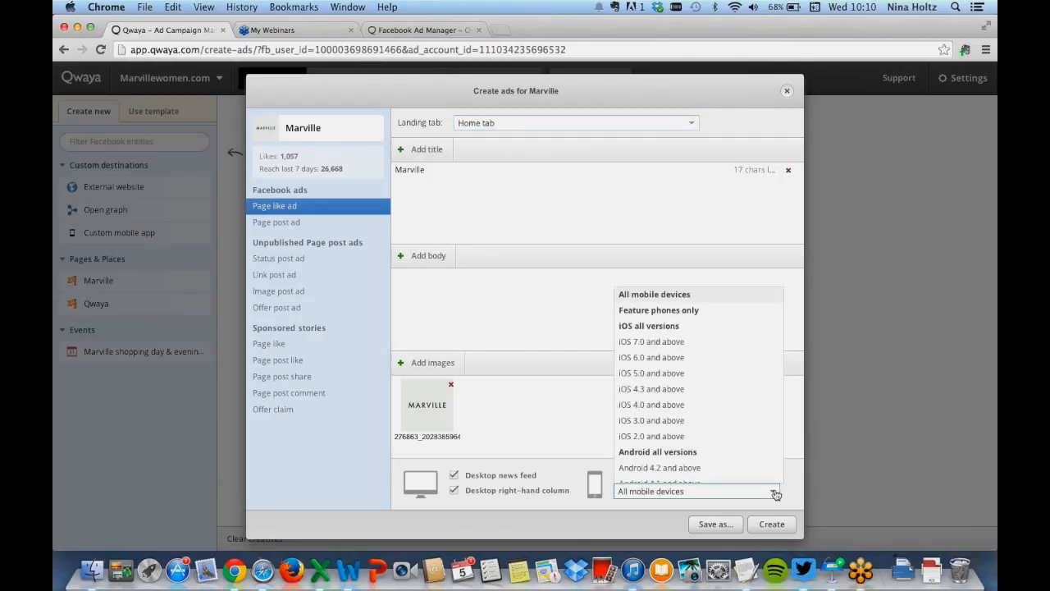
pyautogui.click(773, 494)
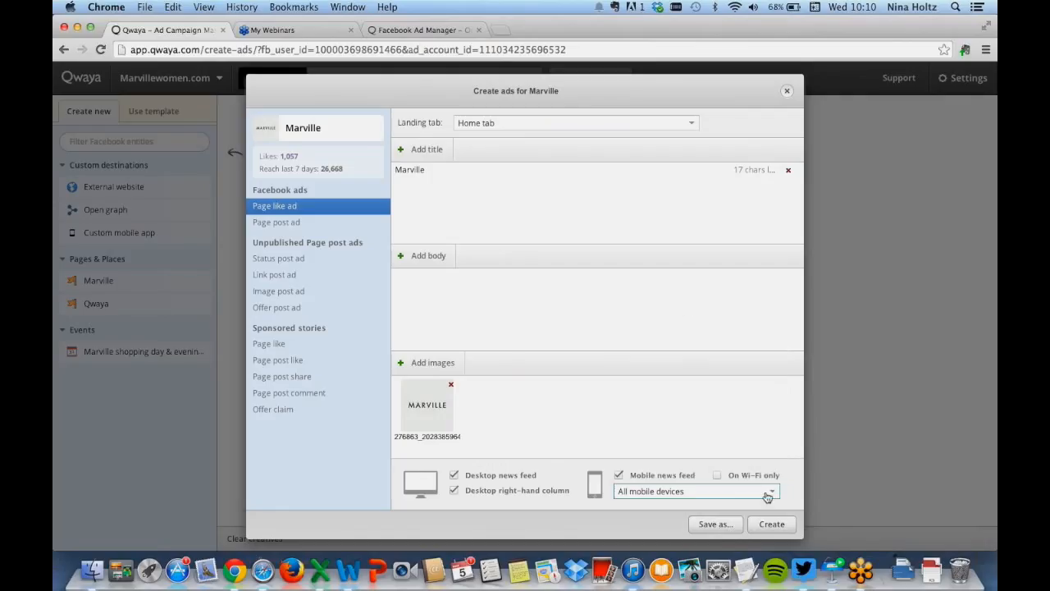
# Switch to the Page post ad format and browse the published Page posts
pyautogui.click(281, 226)
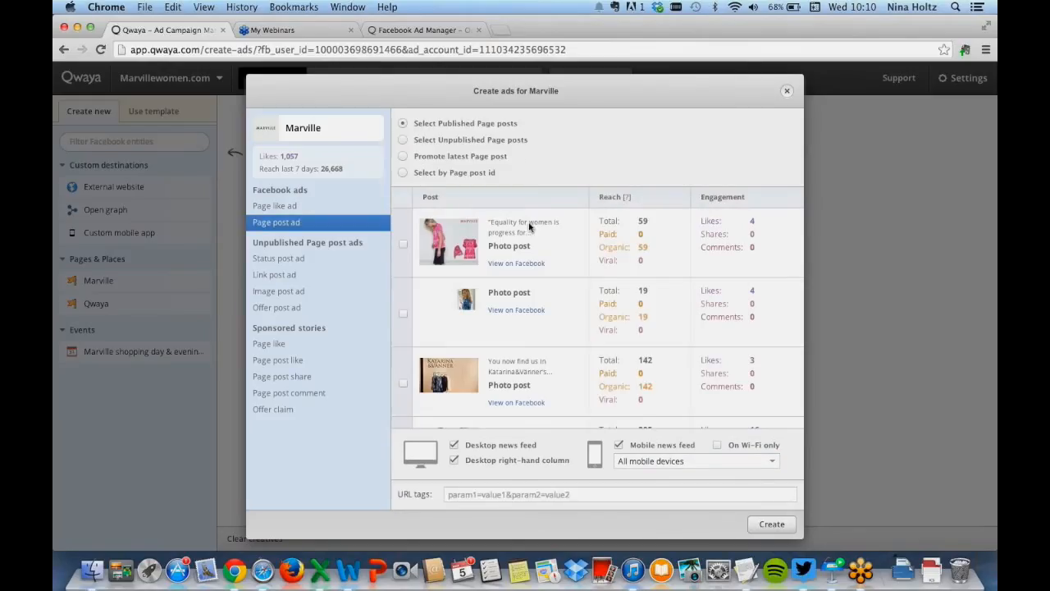
pyautogui.scroll(-3, 542, 279)
pyautogui.scroll(-3, 543, 281)
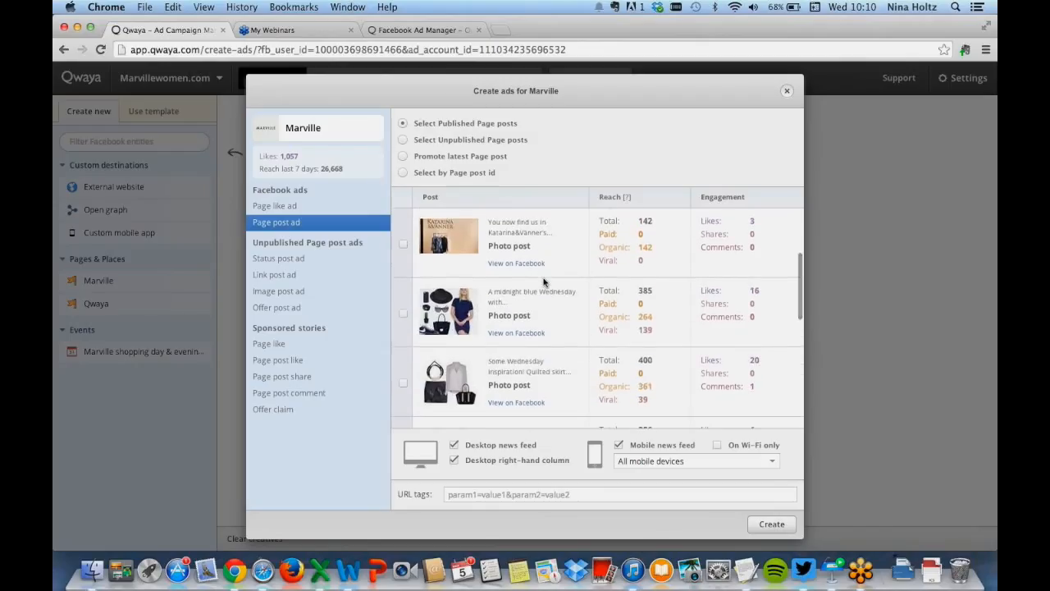
pyautogui.scroll(-3, 543, 282)
pyautogui.scroll(10, 543, 281)
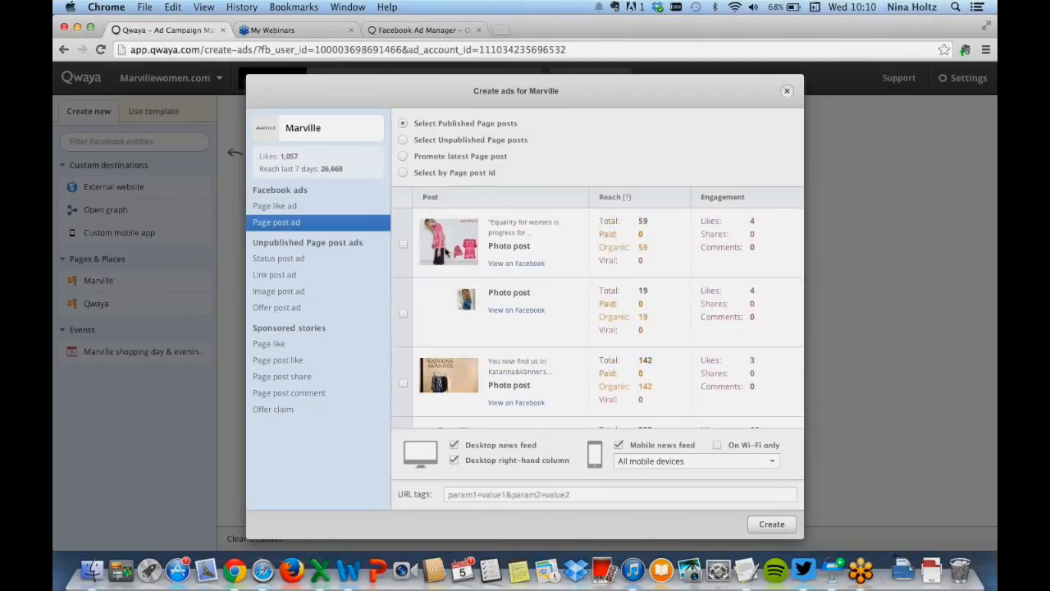
pyautogui.click(402, 243)
pyautogui.click(403, 243)
# Try the unpublished posts, latest post and post id options for the Page post ad
pyautogui.click(403, 140)
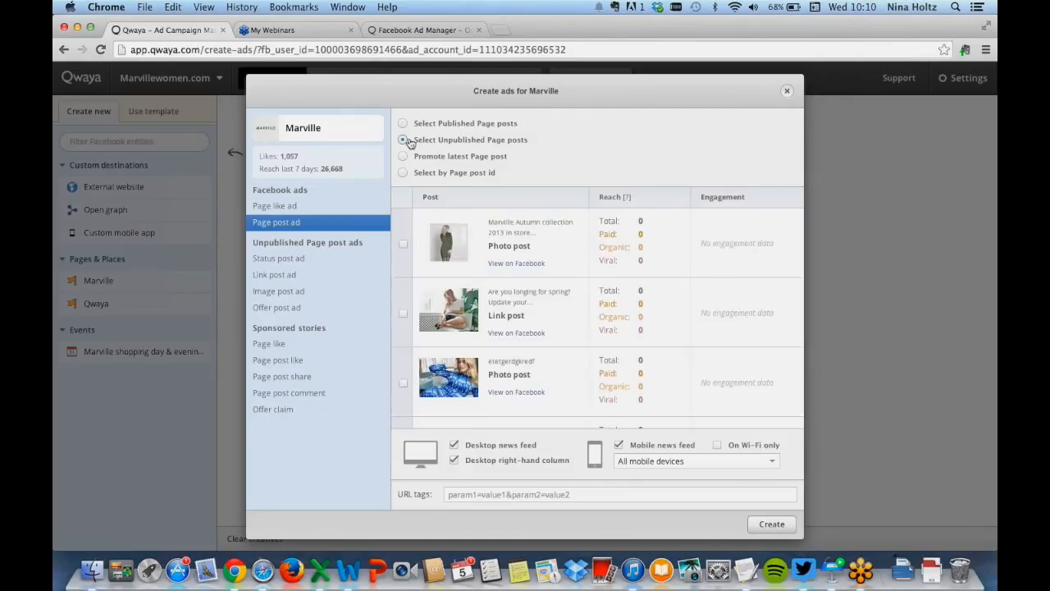
pyautogui.scroll(-10, 575, 293)
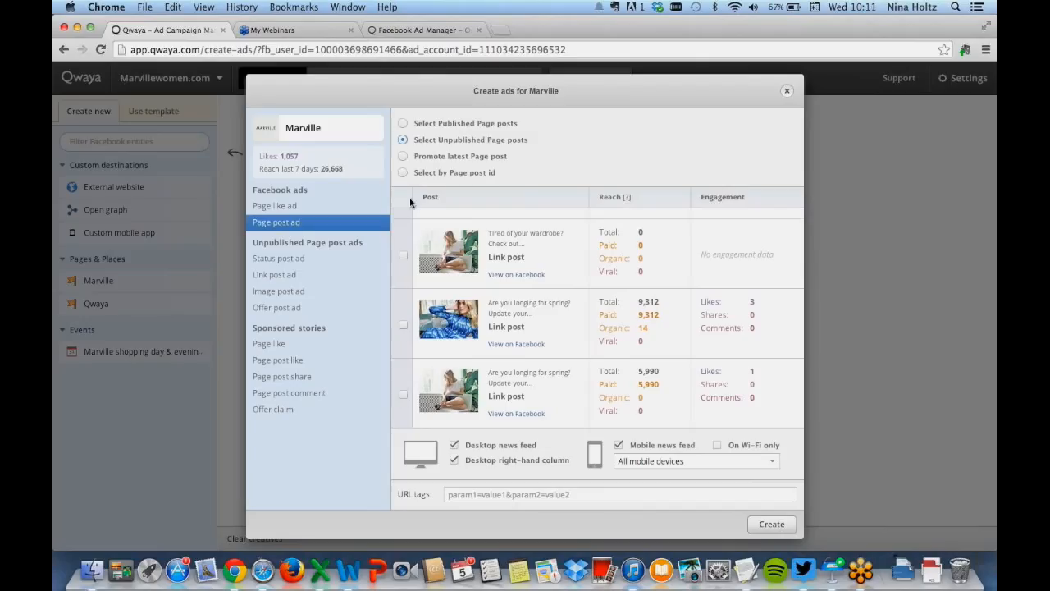
pyautogui.click(403, 157)
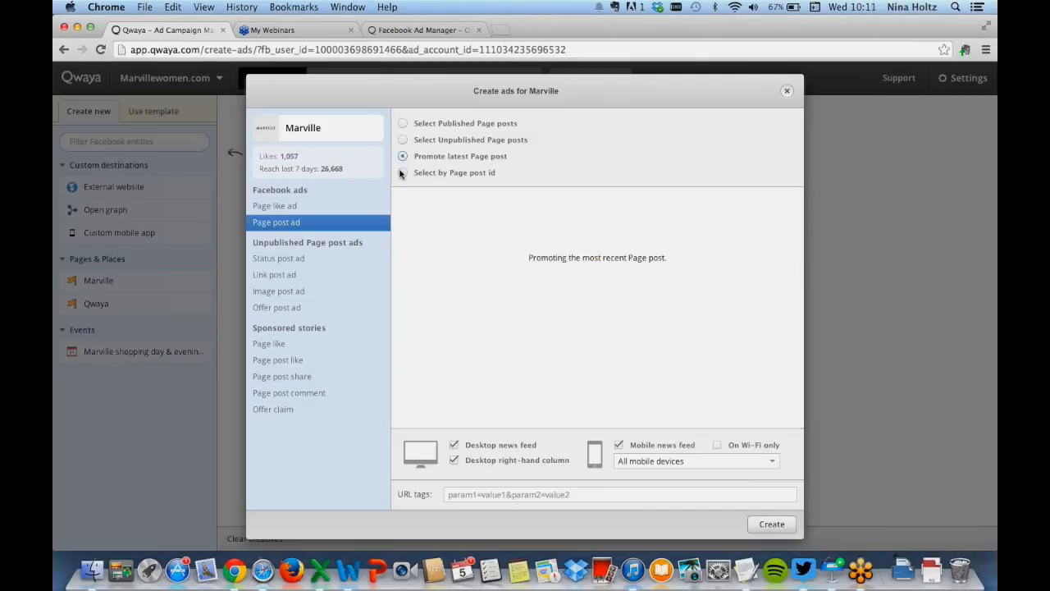
pyautogui.click(402, 173)
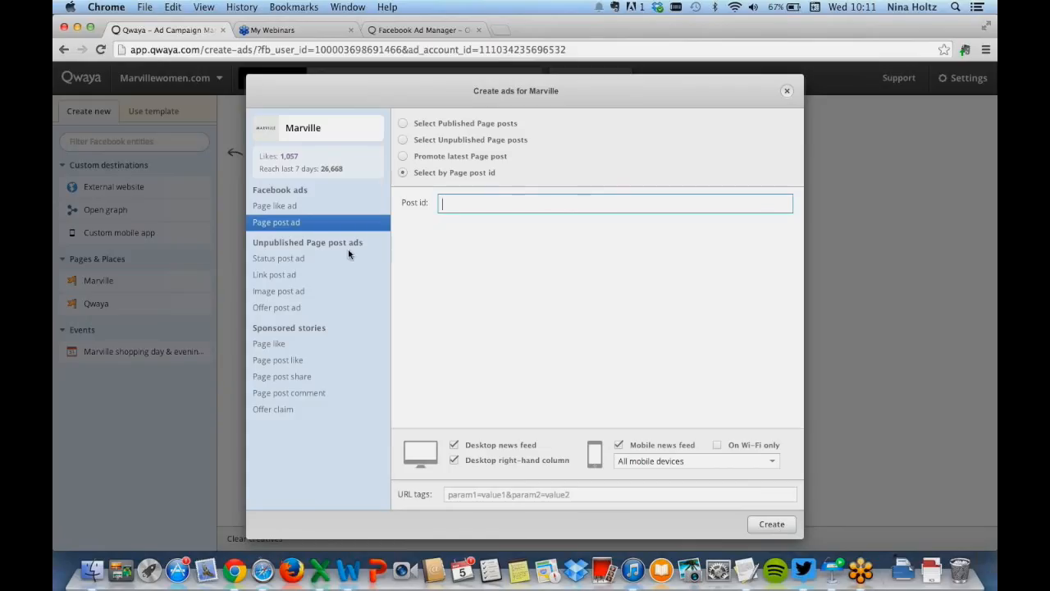
# Preview the Status, Link and Image post ad formats and the Page like sponsored story, then close the dialog
pyautogui.click(309, 260)
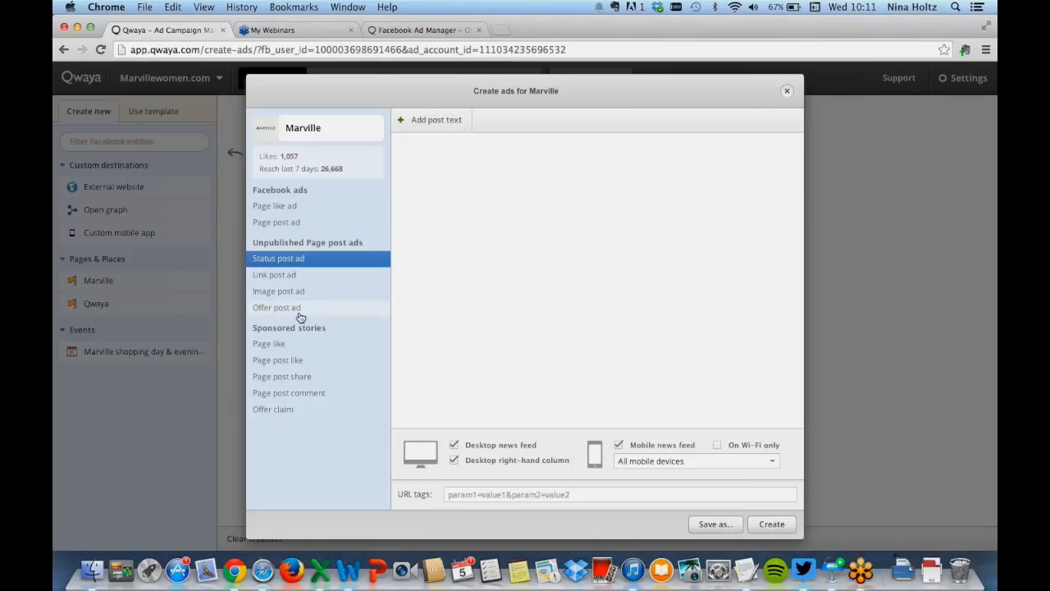
pyautogui.click(273, 276)
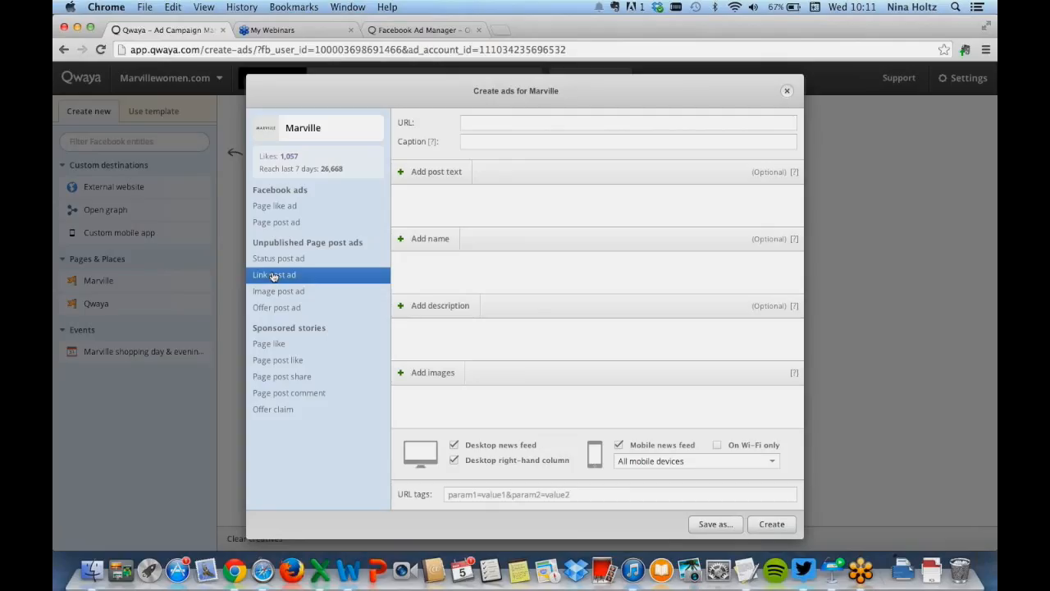
pyautogui.click(501, 122)
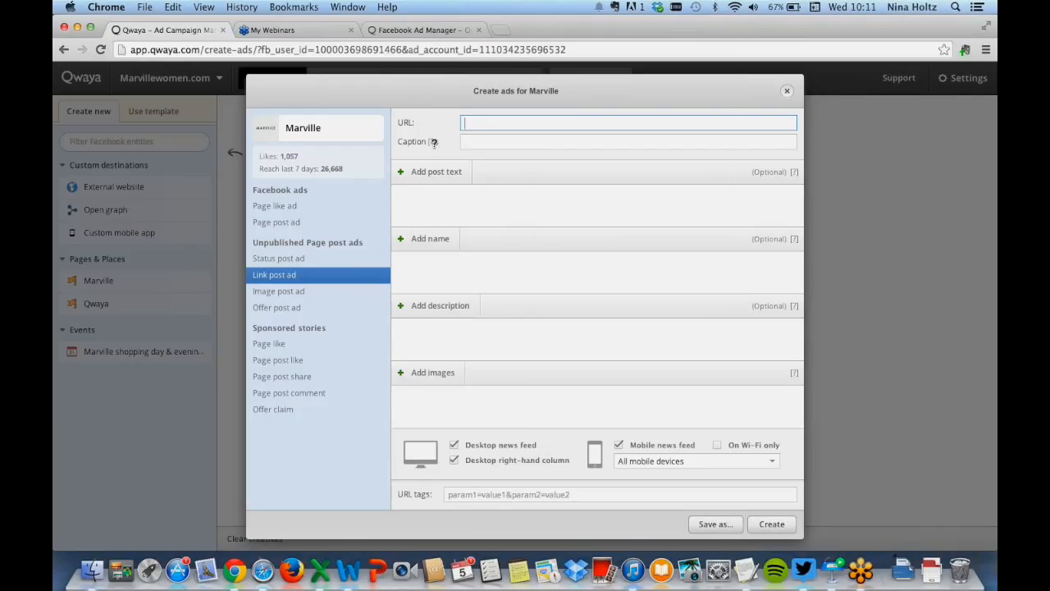
pyautogui.moveTo(432, 142)
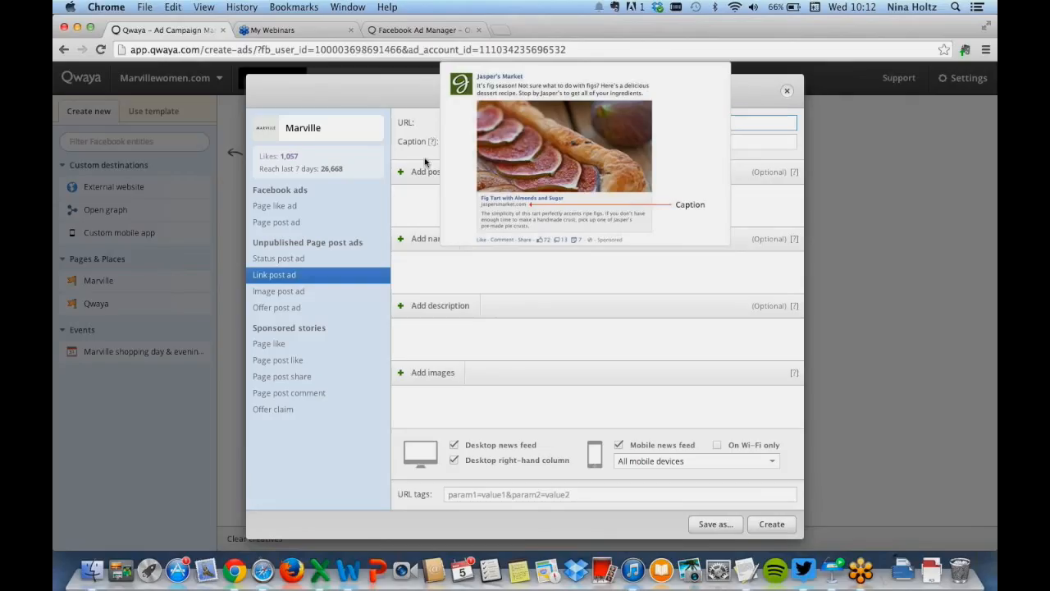
pyautogui.click(283, 294)
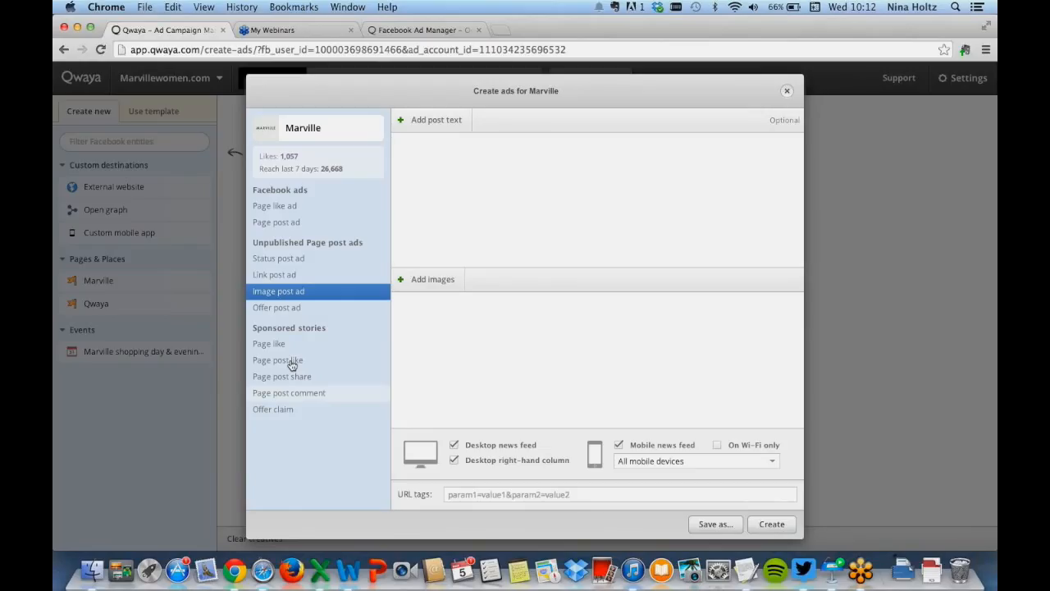
pyautogui.click(270, 345)
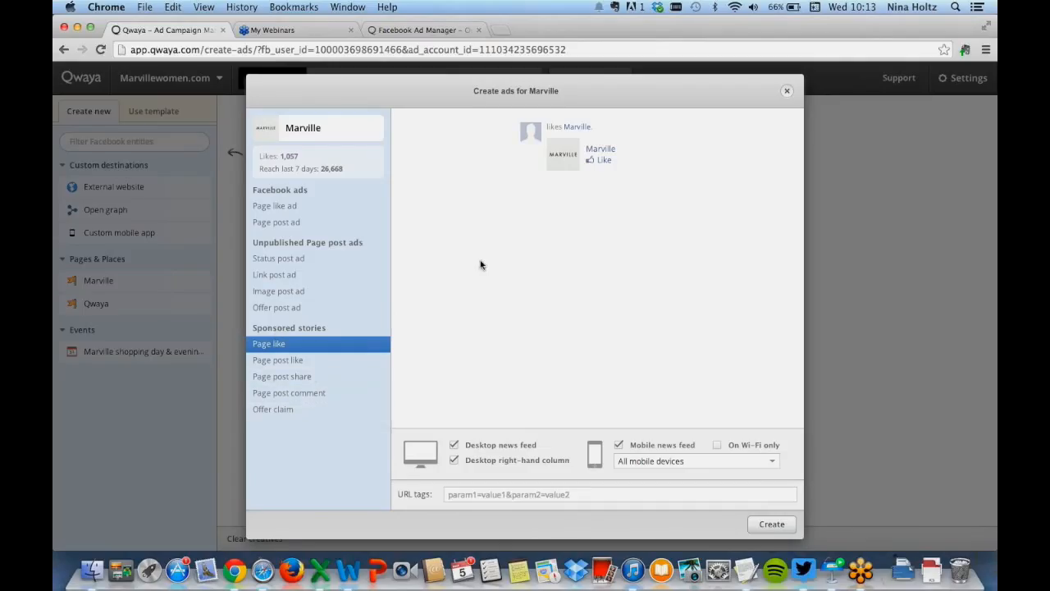
pyautogui.click(787, 92)
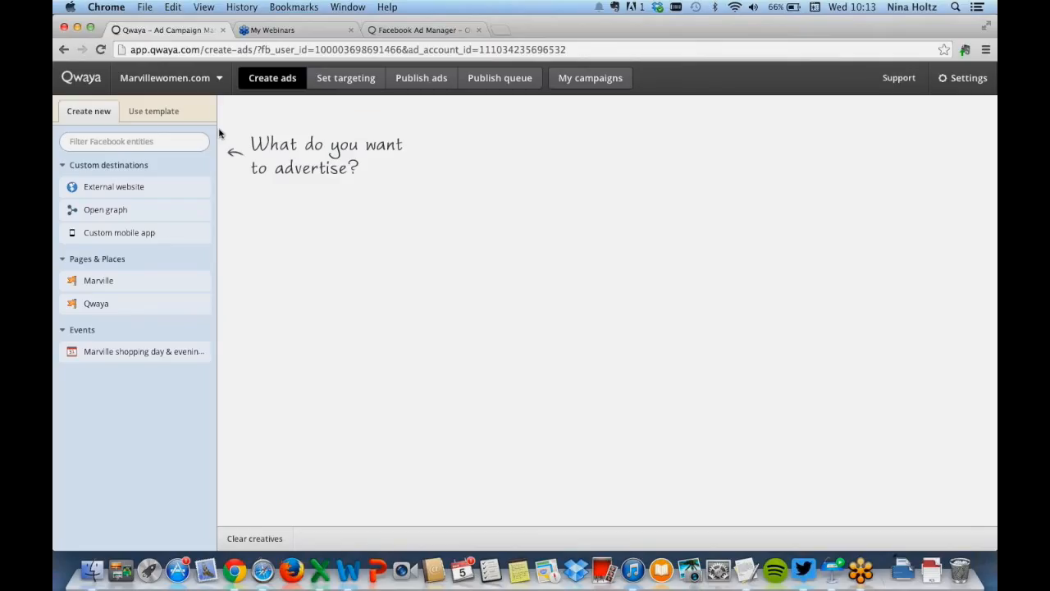
# Create ads from the 'Link post - Longing for spring' template in the Marvile Spring Summer 2014 folder
pyautogui.click(156, 113)
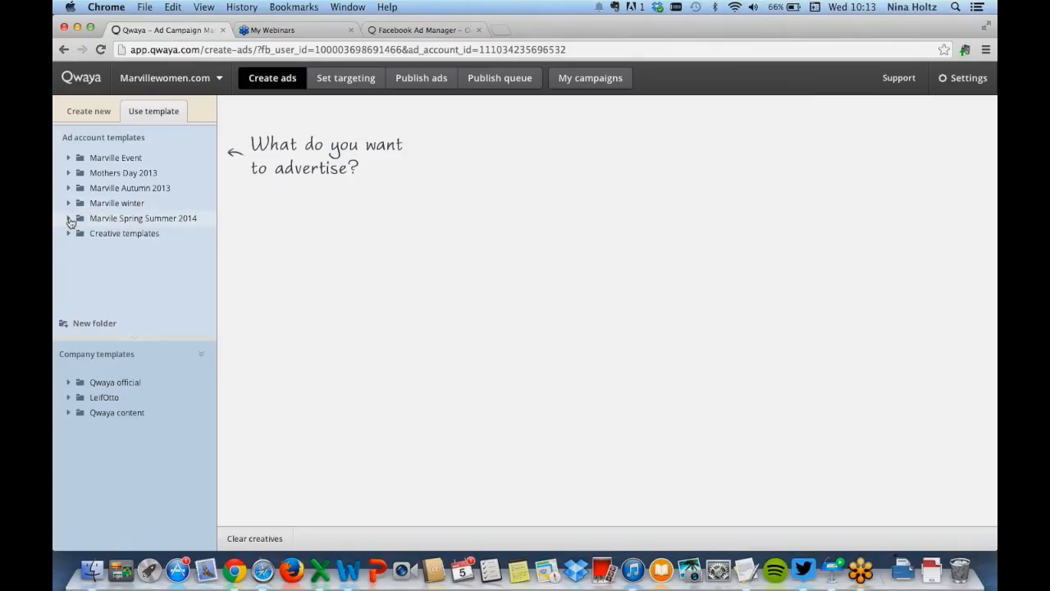
pyautogui.click(69, 219)
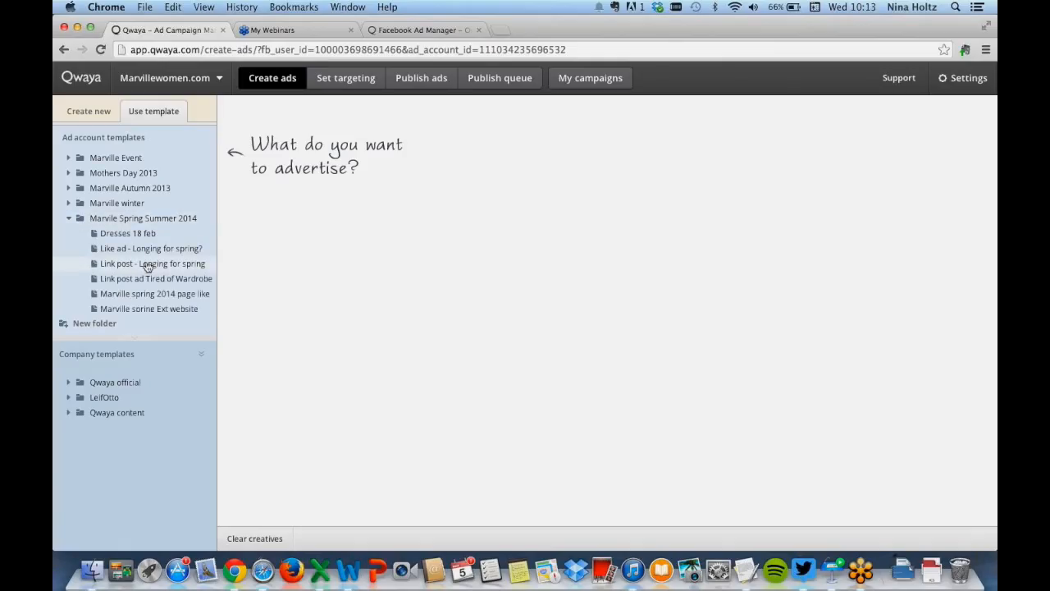
pyautogui.click(147, 264)
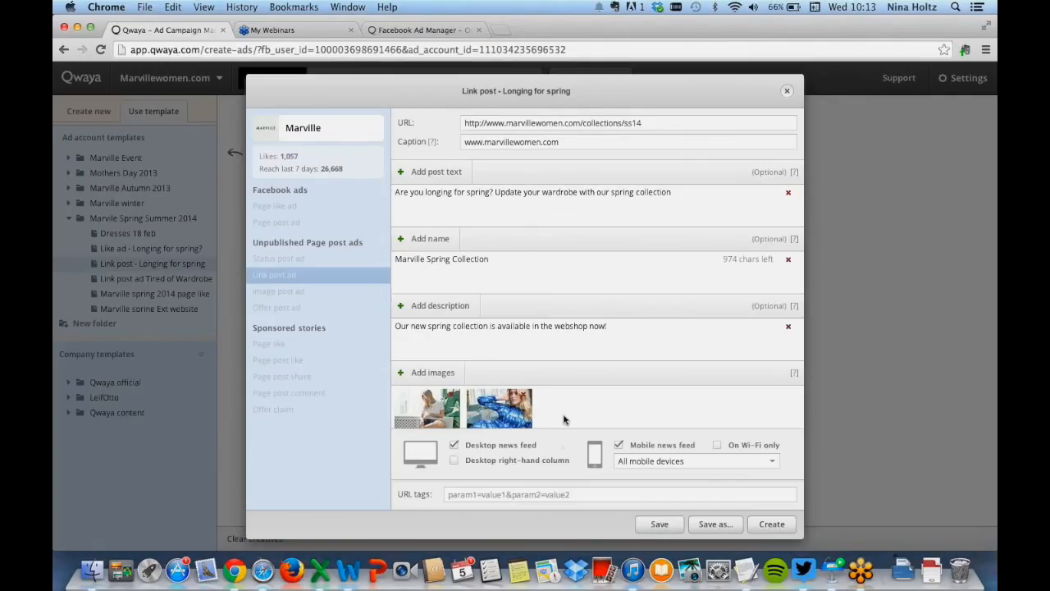
pyautogui.click(783, 526)
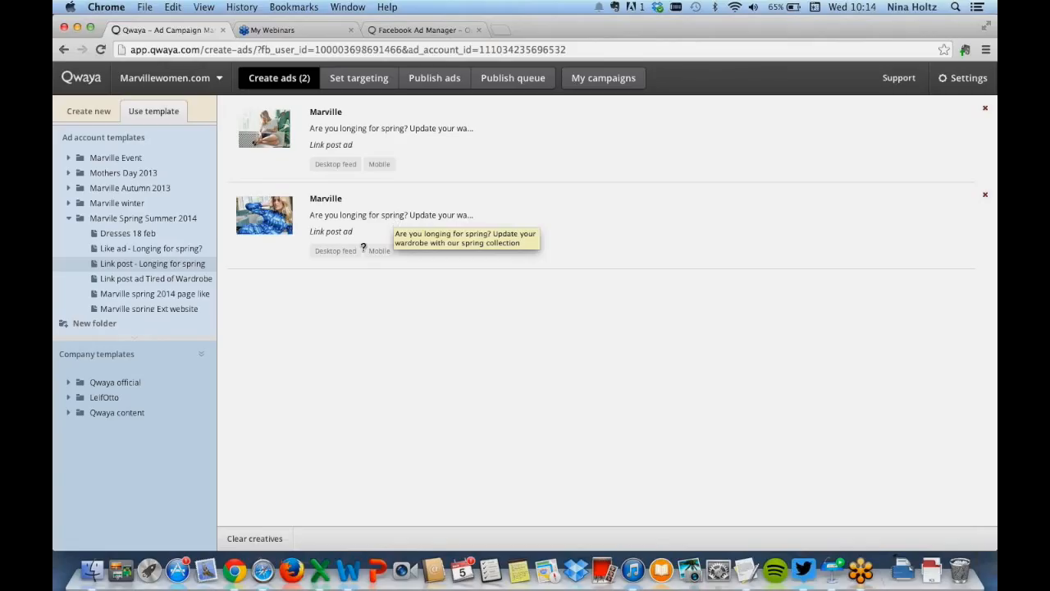
# Clear the creatives and edit the 'Link post - Longing for spring' template's post text to 'Are you longing for spring? Our new spring collection is available in our webshop now!'
pyautogui.click(253, 539)
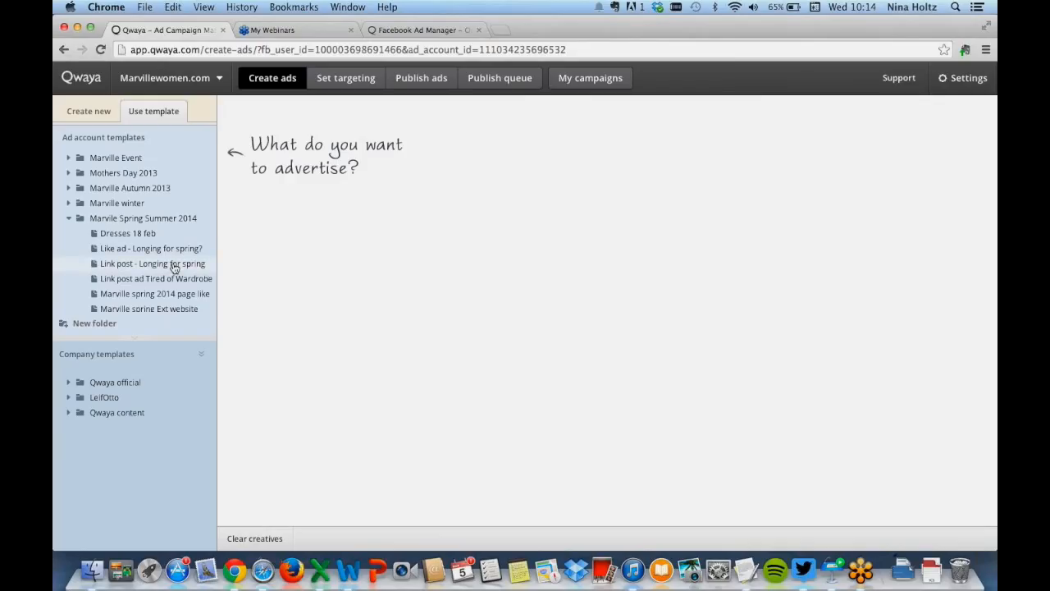
pyautogui.doubleClick(174, 264)
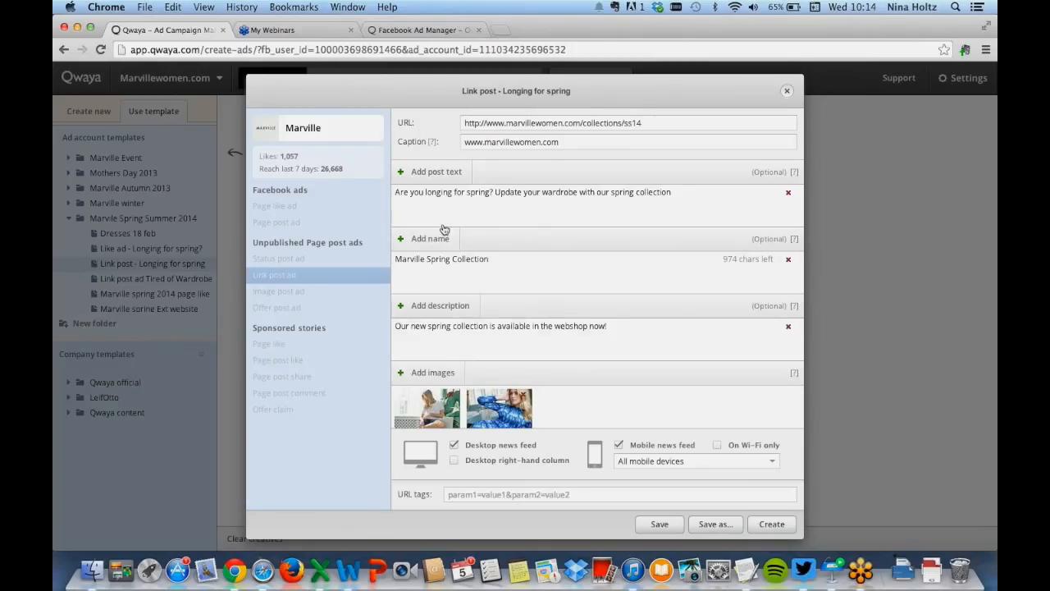
pyautogui.doubleClick(604, 193)
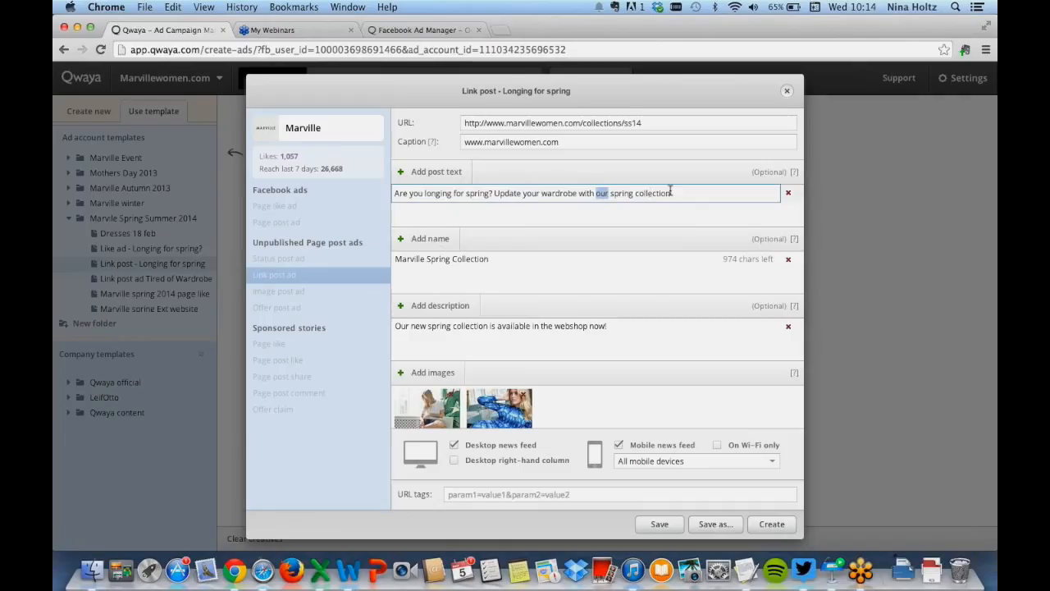
pyautogui.moveTo(683, 193); pyautogui.dragTo(495, 193)
pyautogui.write('Du')
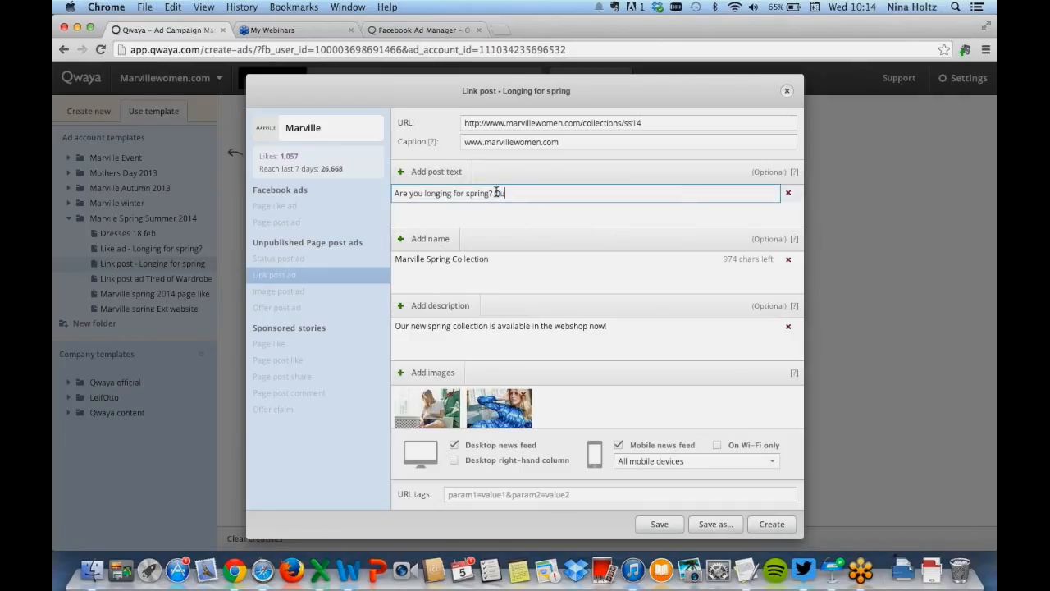
pyautogui.write('r new spring collectio')
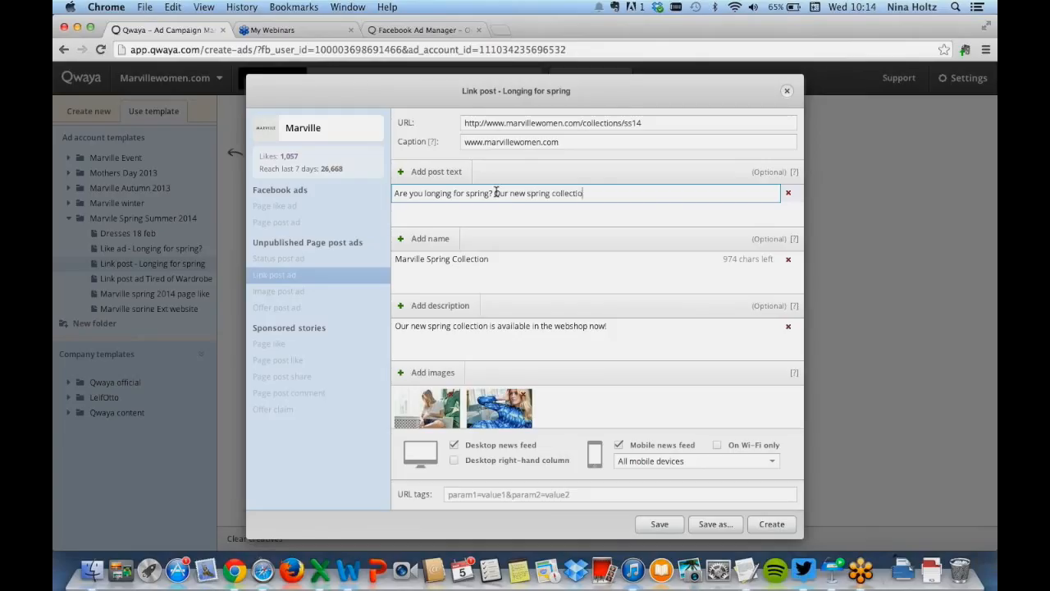
pyautogui.write('n is av')
pyautogui.press('BackSpace')
pyautogui.press('BackSpace')
pyautogui.press('BackSpace')
pyautogui.write('available in our webshop now!')
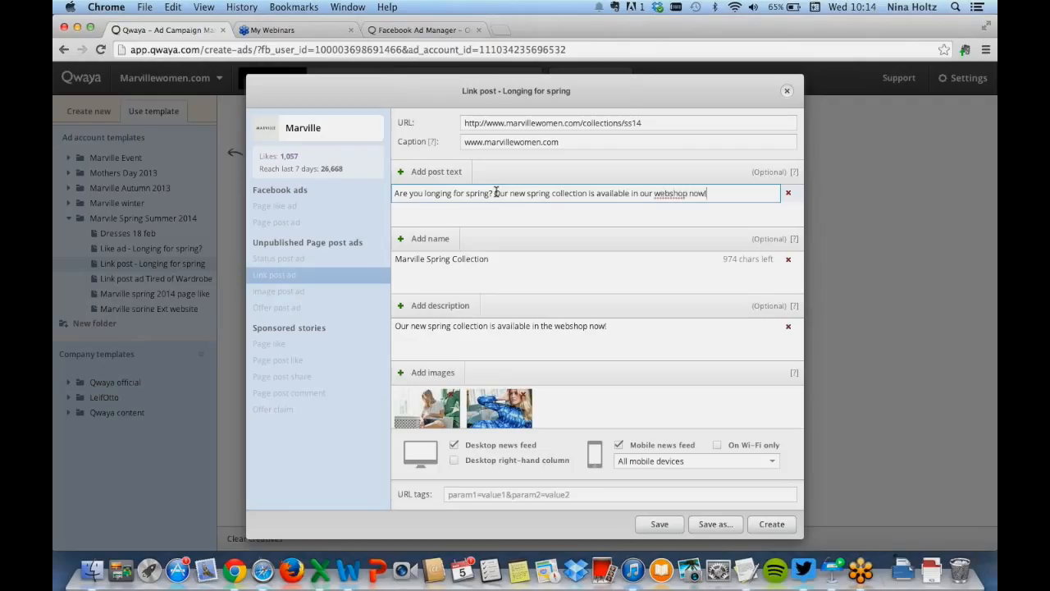
# Save the edited creative as template 'Link post - Longing for spring v 2' in the Marvile Spring Summer 2014 folder
pyautogui.click(643, 219)
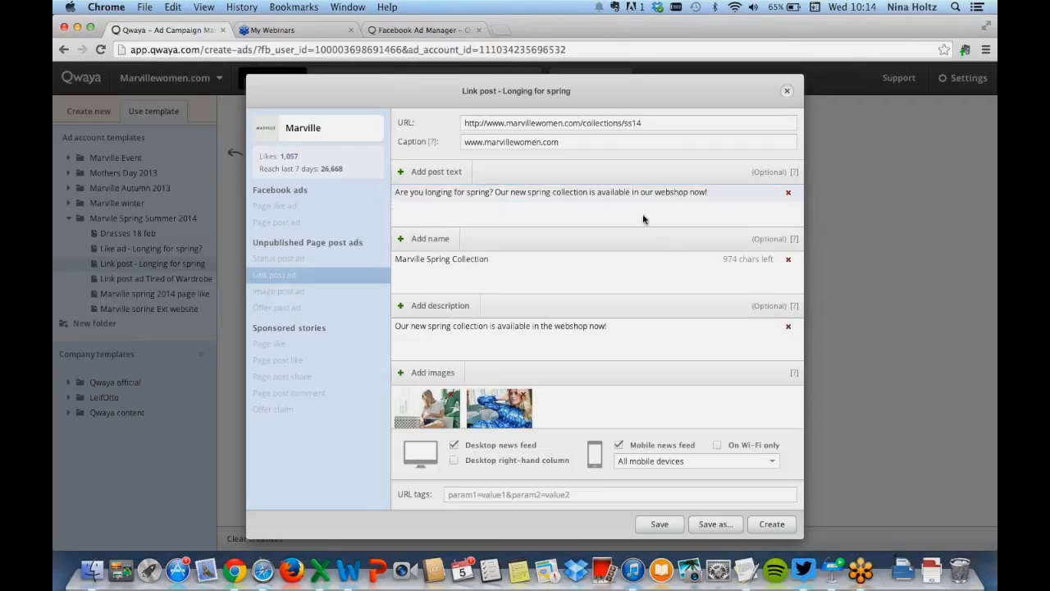
pyautogui.doubleClick(587, 326)
pyautogui.click(649, 342)
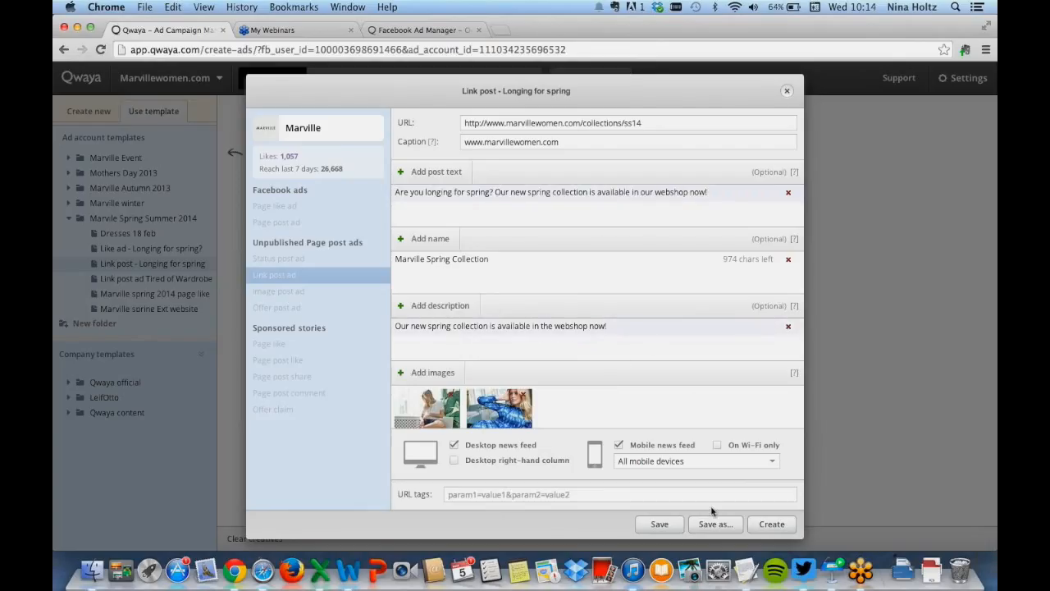
pyautogui.click(719, 532)
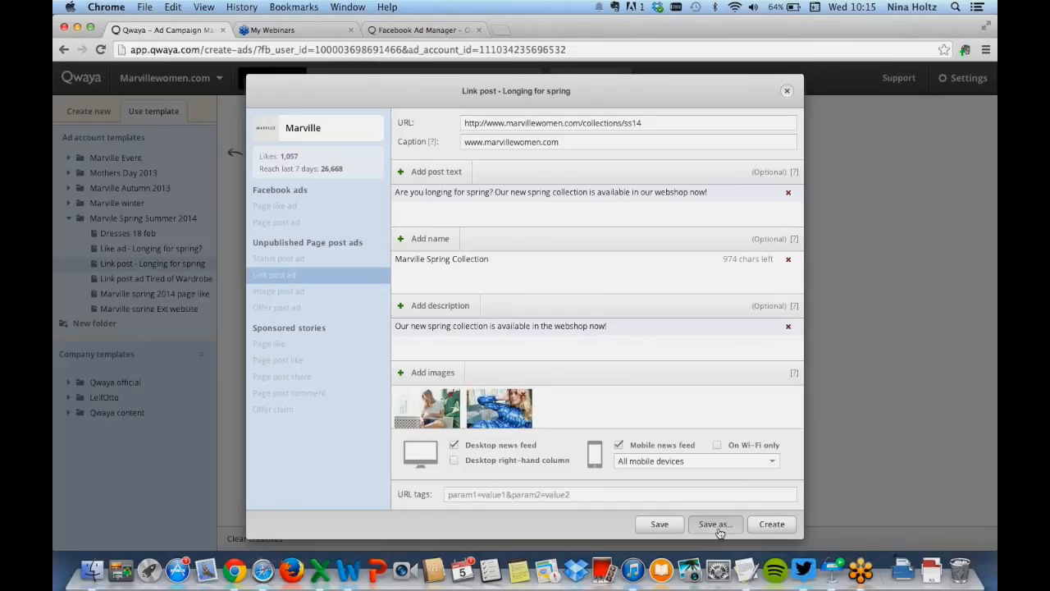
pyautogui.scroll(-4, 551, 308)
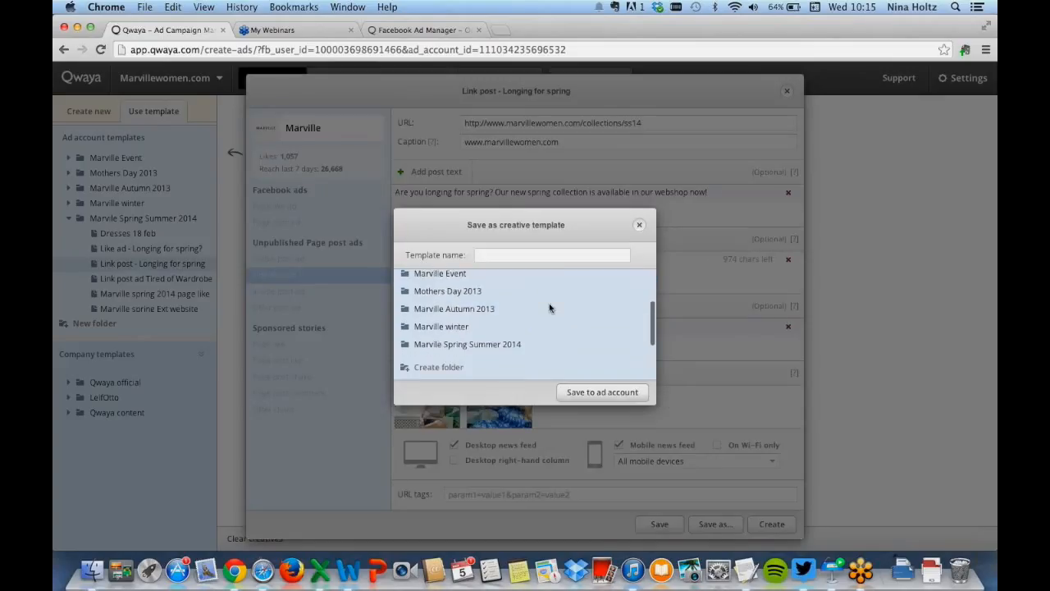
pyautogui.scroll(-1, 549, 307)
pyautogui.click(506, 328)
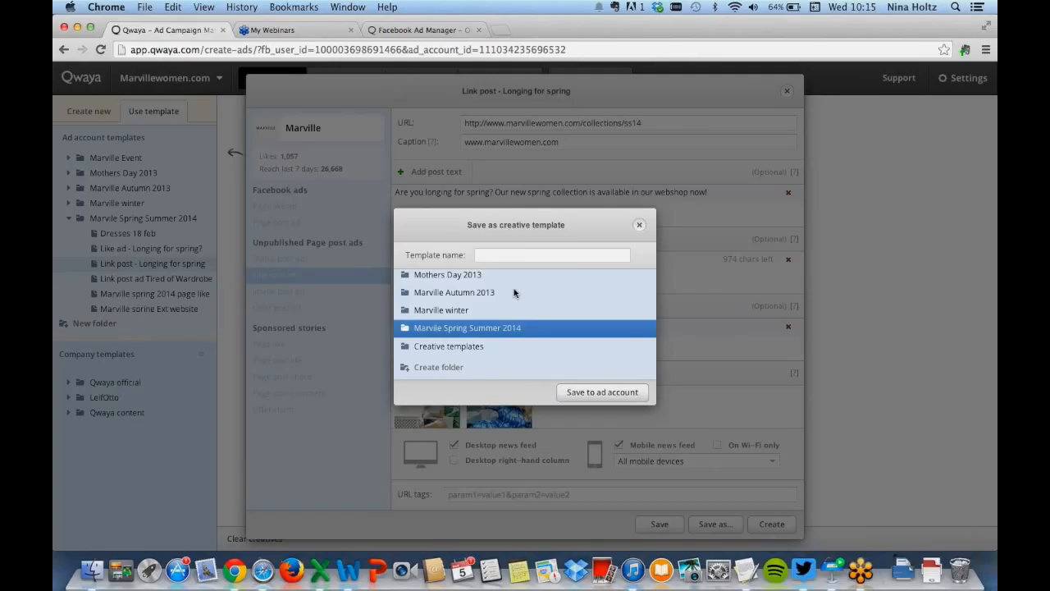
pyautogui.click(517, 255)
pyautogui.write('Li')
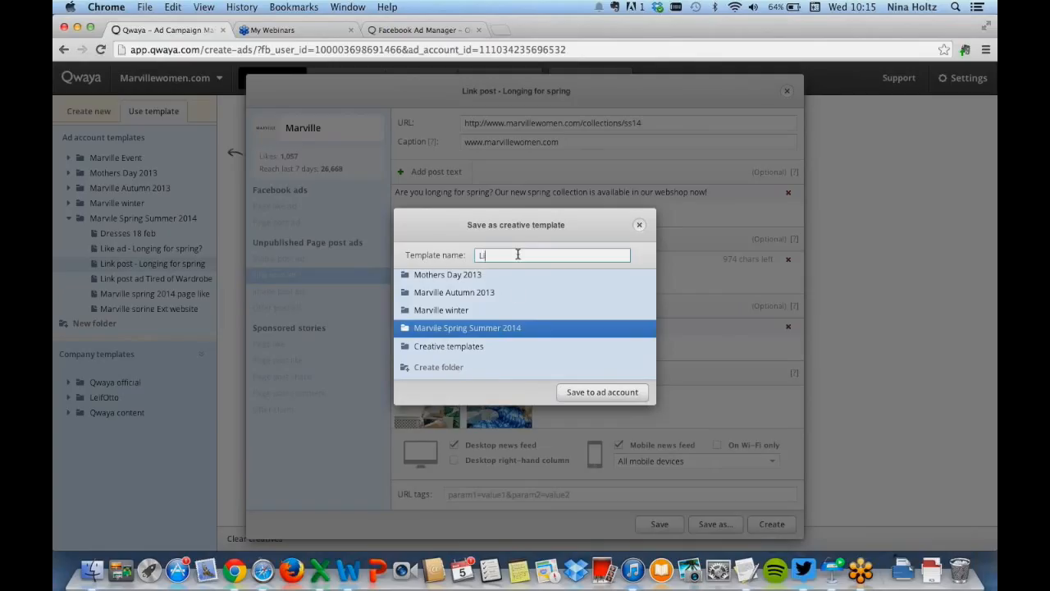
pyautogui.write('nk post - Longing for spring v 2')
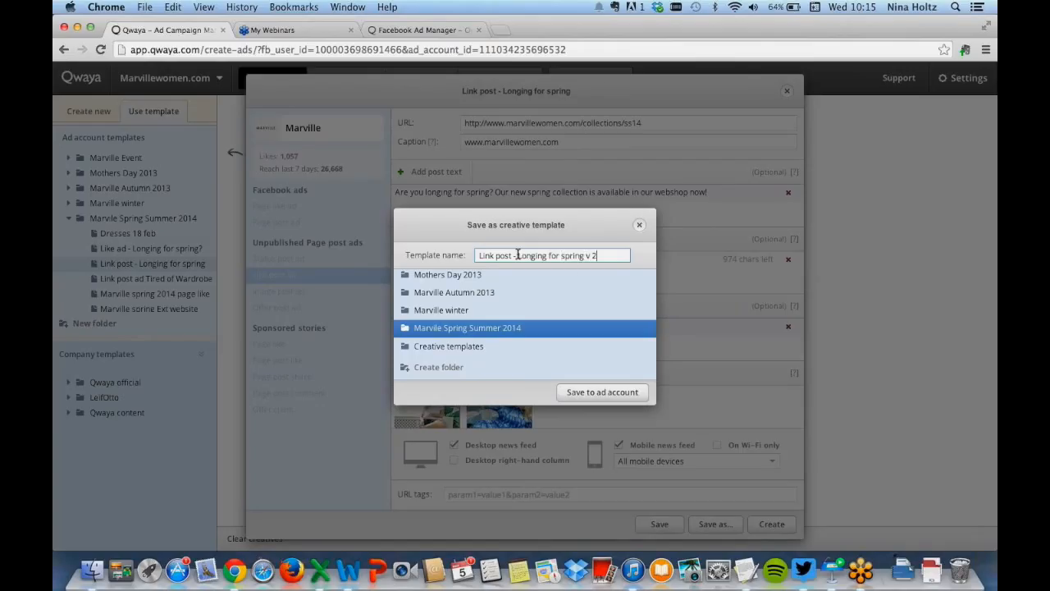
pyautogui.click(582, 392)
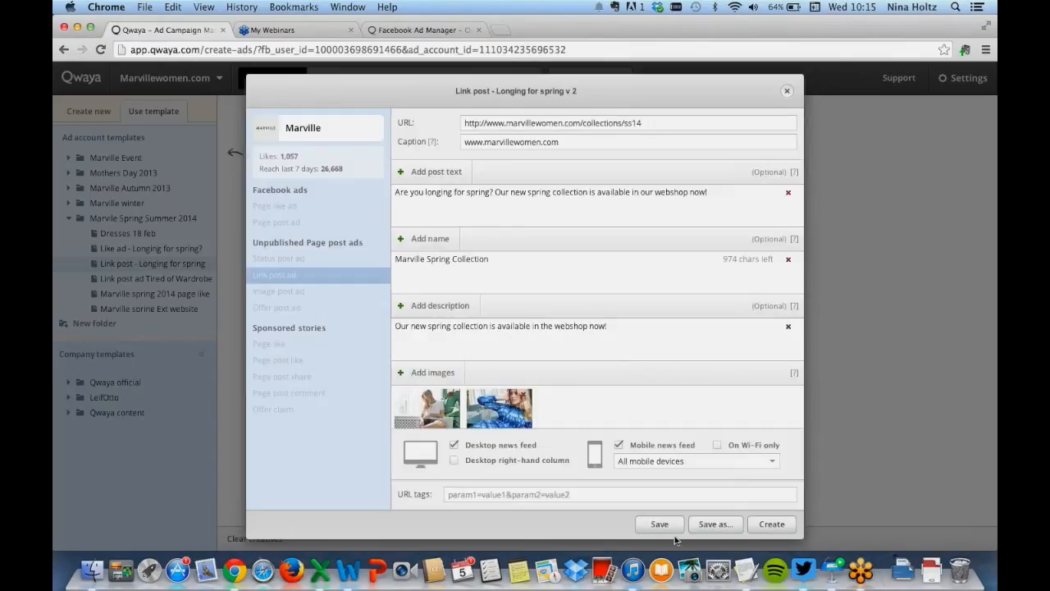
# Create ads from the edited creative and try opening the desktop feed preview of the ads
pyautogui.click(777, 525)
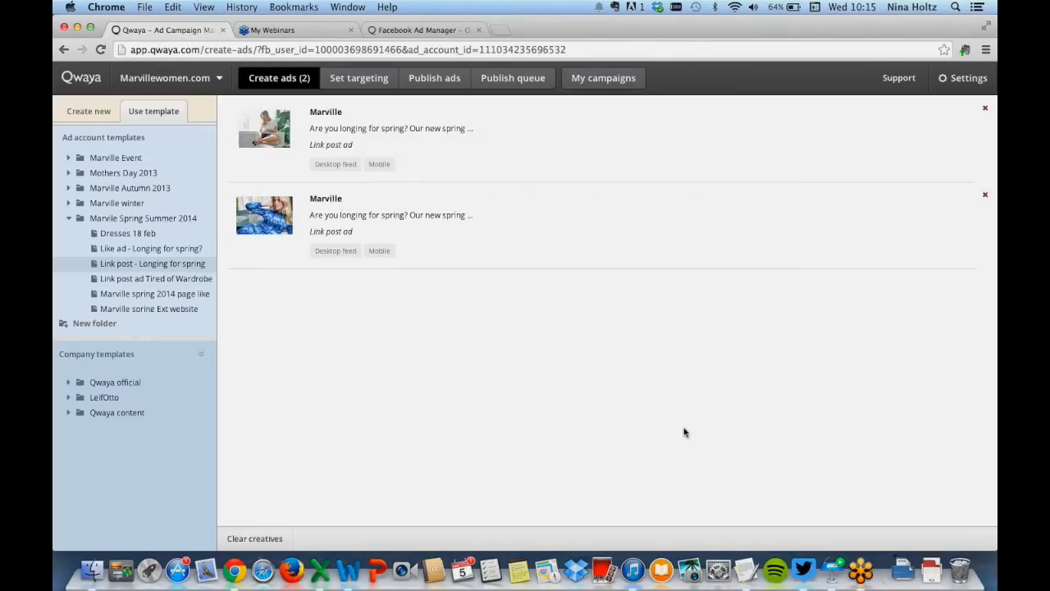
pyautogui.click(332, 163)
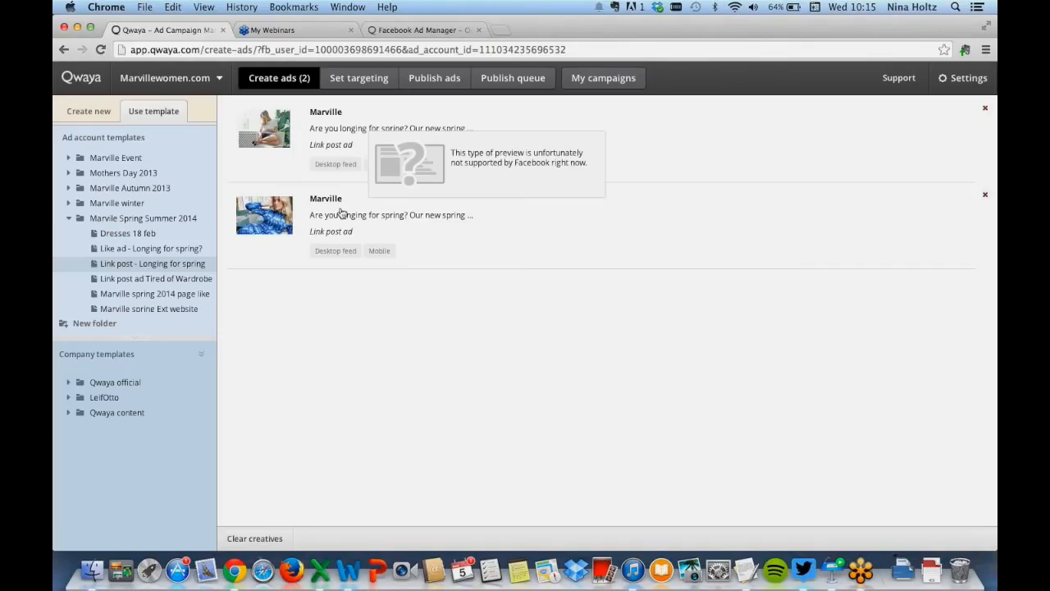
pyautogui.click(342, 213)
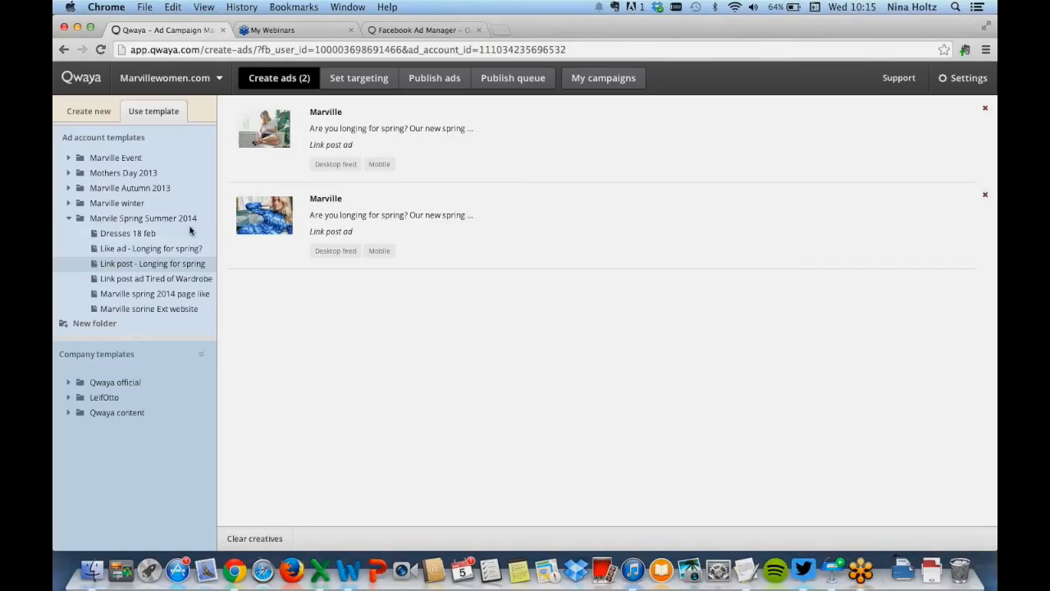
# Browse the ad account template folders to locate the new v 2 template in Marvile Spring Summer 2014
pyautogui.click(69, 217)
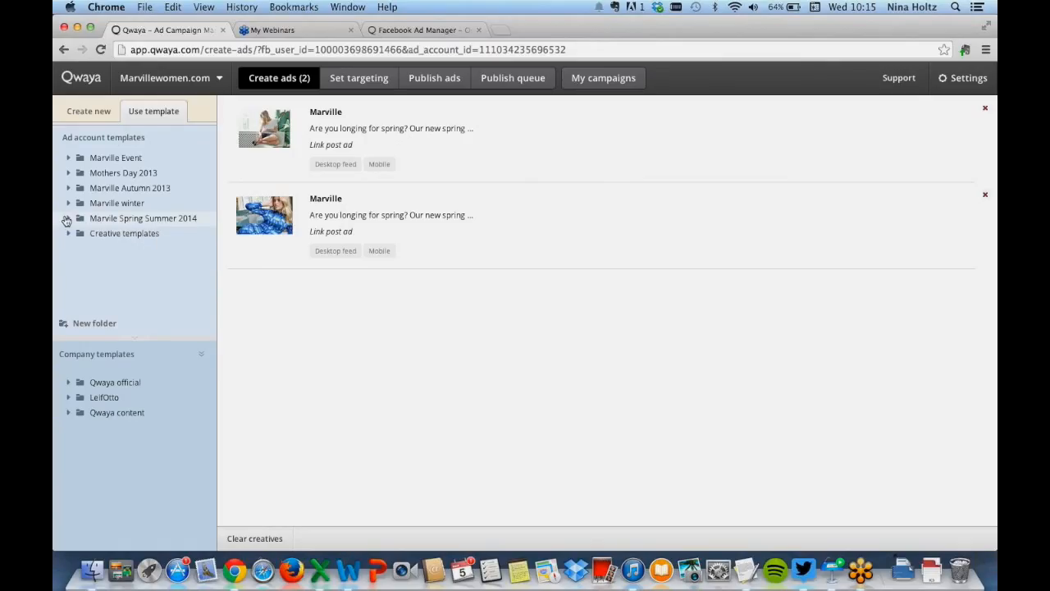
pyautogui.click(68, 219)
pyautogui.scroll(-1, 140, 250)
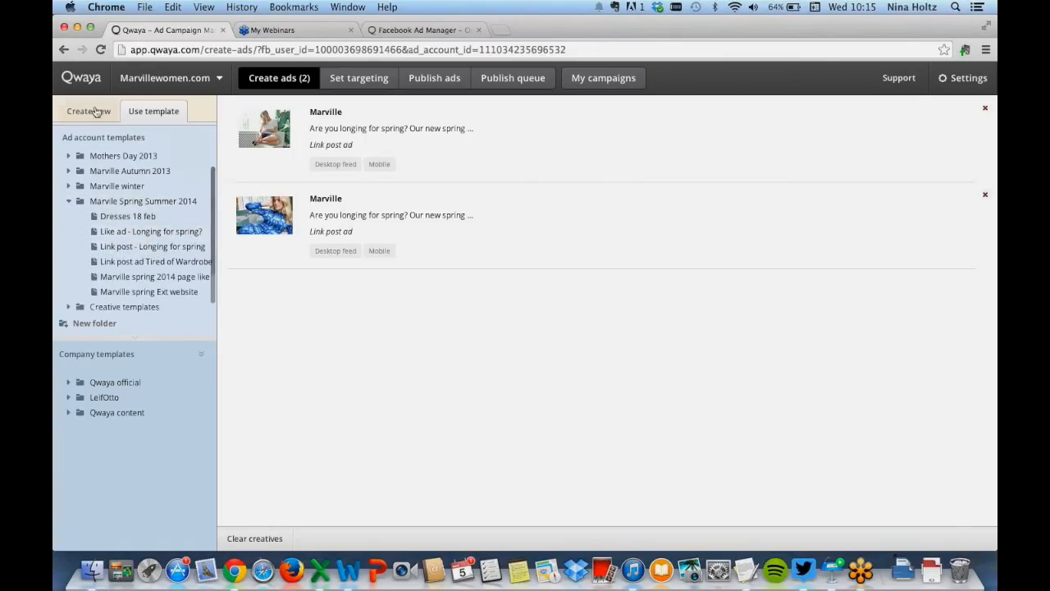
pyautogui.click(89, 112)
pyautogui.click(132, 113)
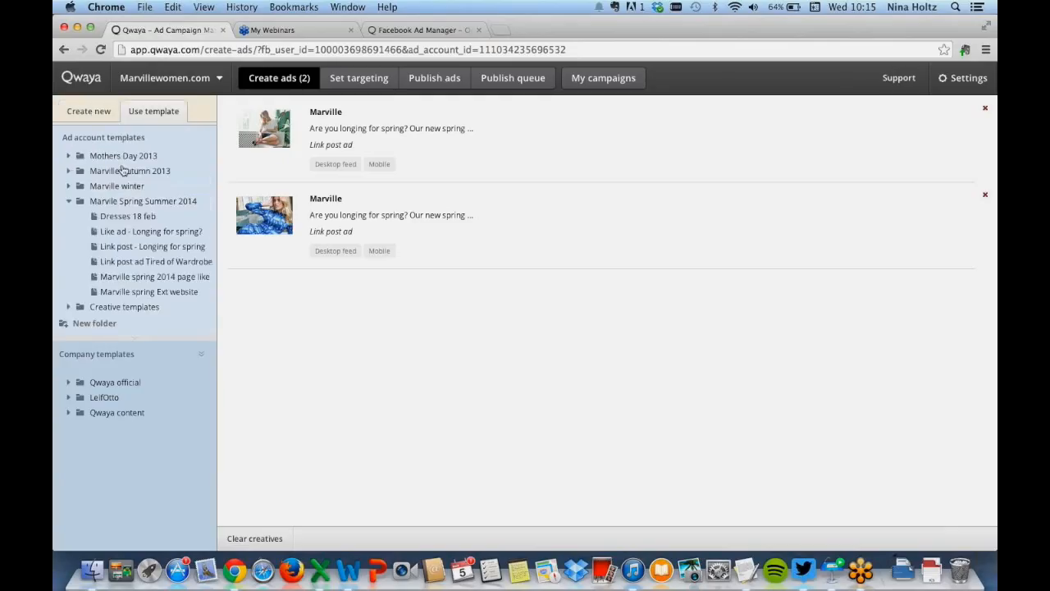
pyautogui.click(70, 202)
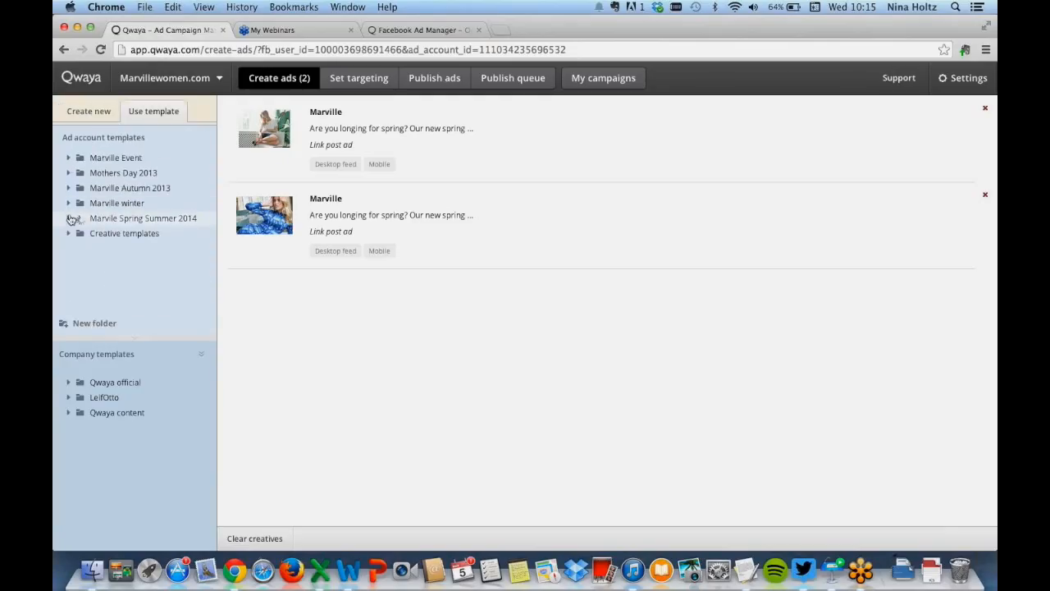
pyautogui.click(69, 219)
pyautogui.scroll(-1, 169, 256)
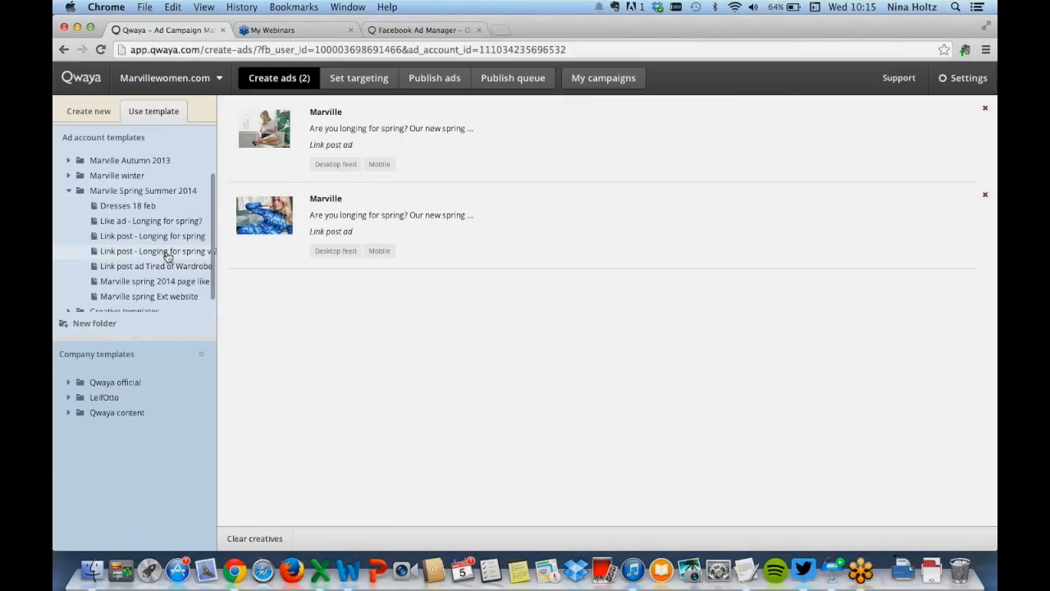
pyautogui.scroll(1, 168, 256)
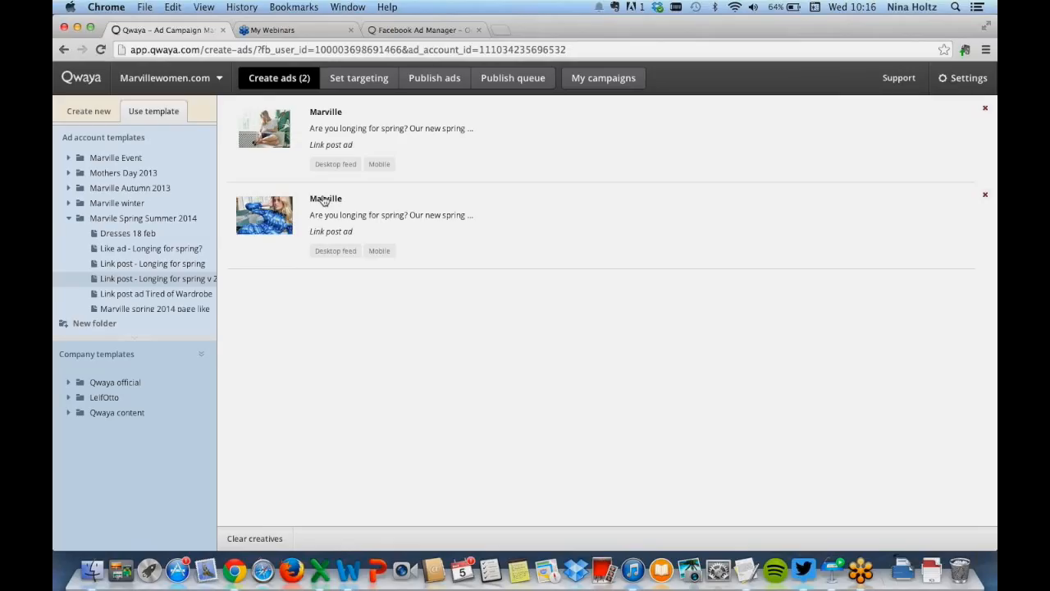
# Switch to targeting and browse the Marville spring 2014 targeting template folder
pyautogui.click(356, 78)
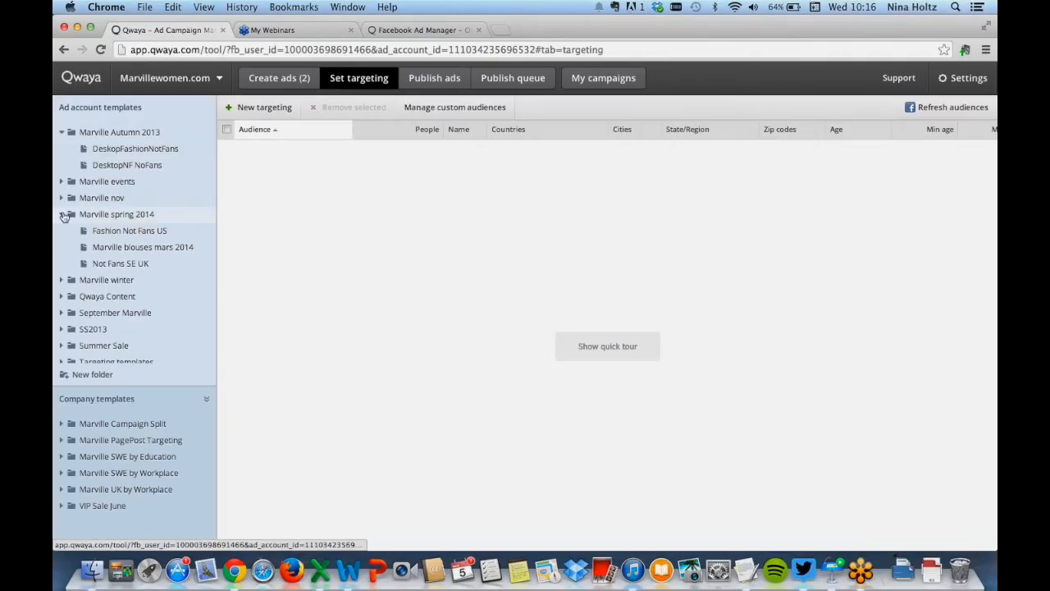
pyautogui.click(62, 214)
pyautogui.click(61, 132)
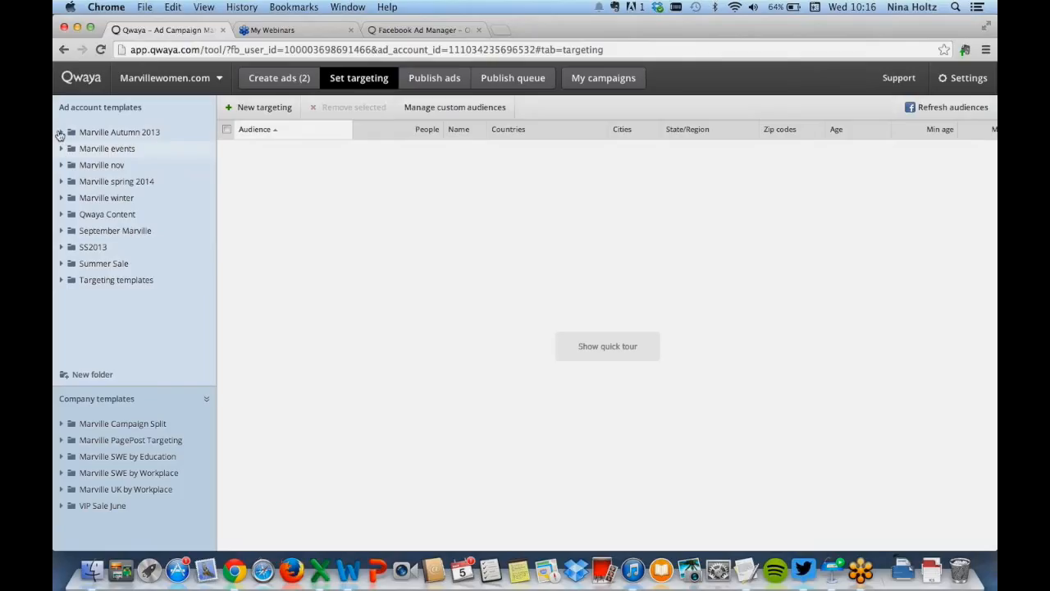
pyautogui.click(65, 181)
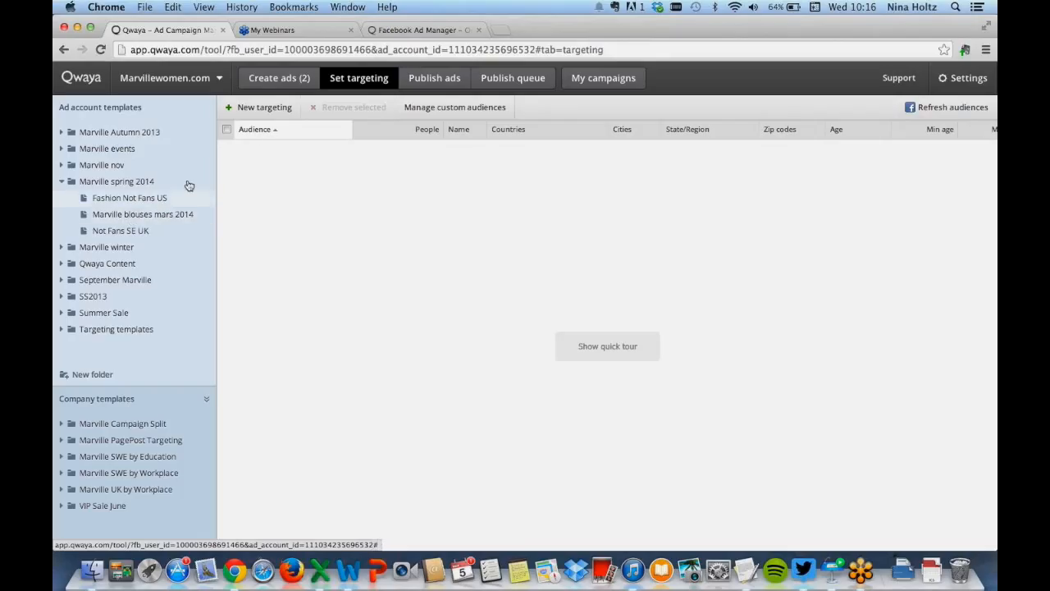
# Start a new targeting and add United Kingdom as the country
pyautogui.click(264, 108)
pyautogui.click(440, 167)
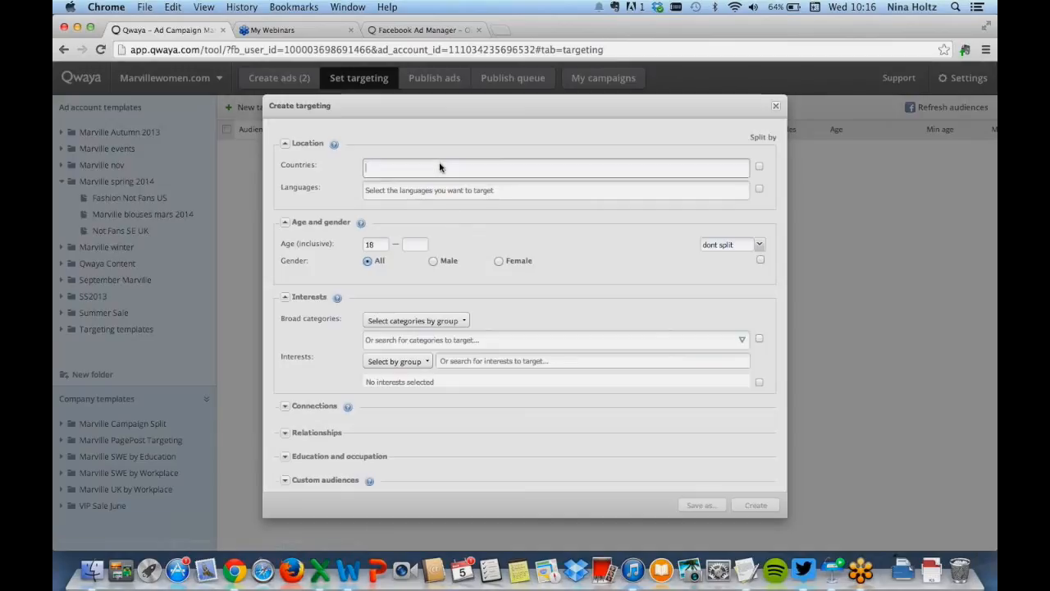
pyautogui.write('United')
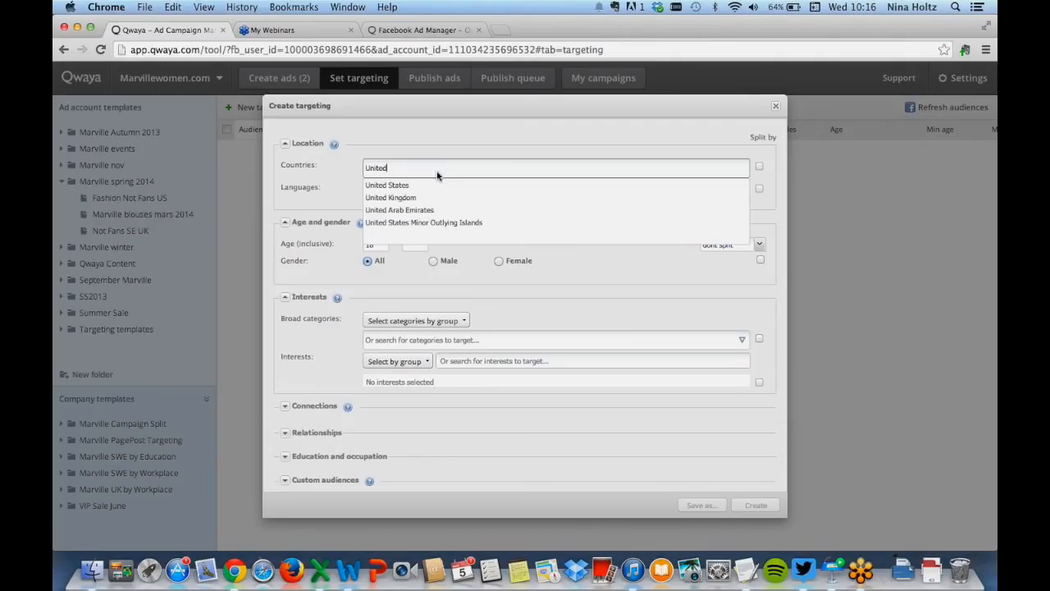
pyautogui.click(426, 199)
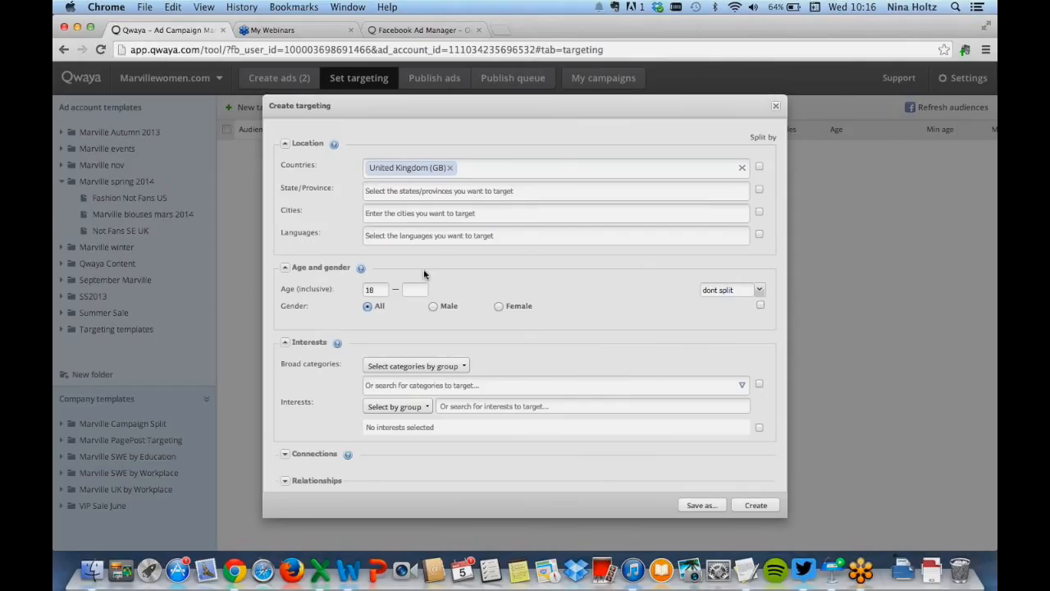
# Set the targeting age range to 20–49 and the gender to Female
pyautogui.click(376, 287)
pyautogui.scroll(-1, 435, 287)
pyautogui.scroll(-2, 419, 286)
pyautogui.press('BackSpace')
pyautogui.press('BackSpace')
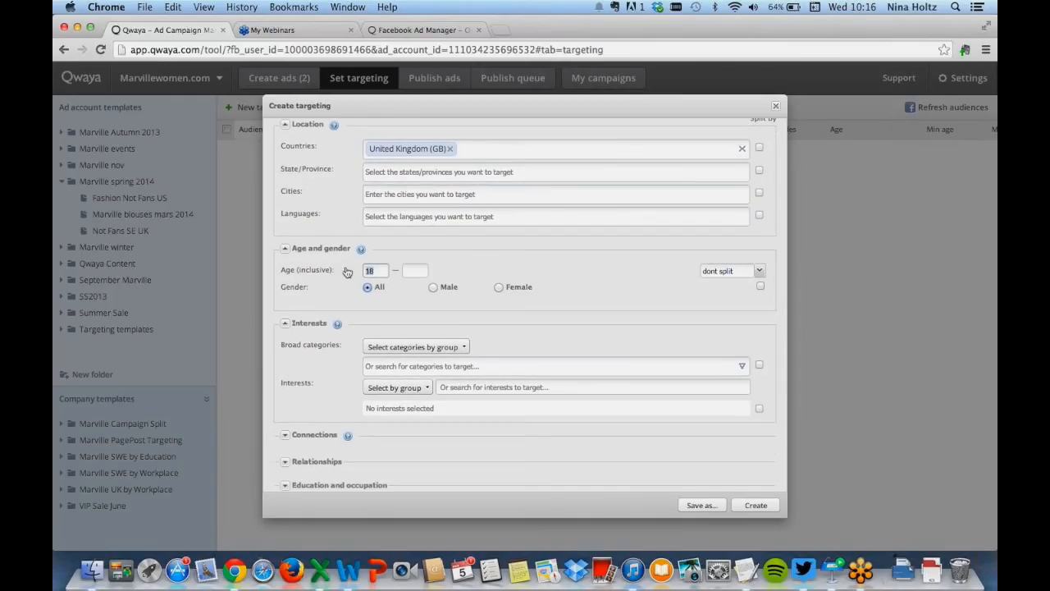
pyautogui.write('20')
pyautogui.click(420, 270)
pyautogui.write('49')
pyautogui.click(498, 287)
# Add Fashion design and Designer clothing as interests in the targeting
pyautogui.scroll(-3, 564, 304)
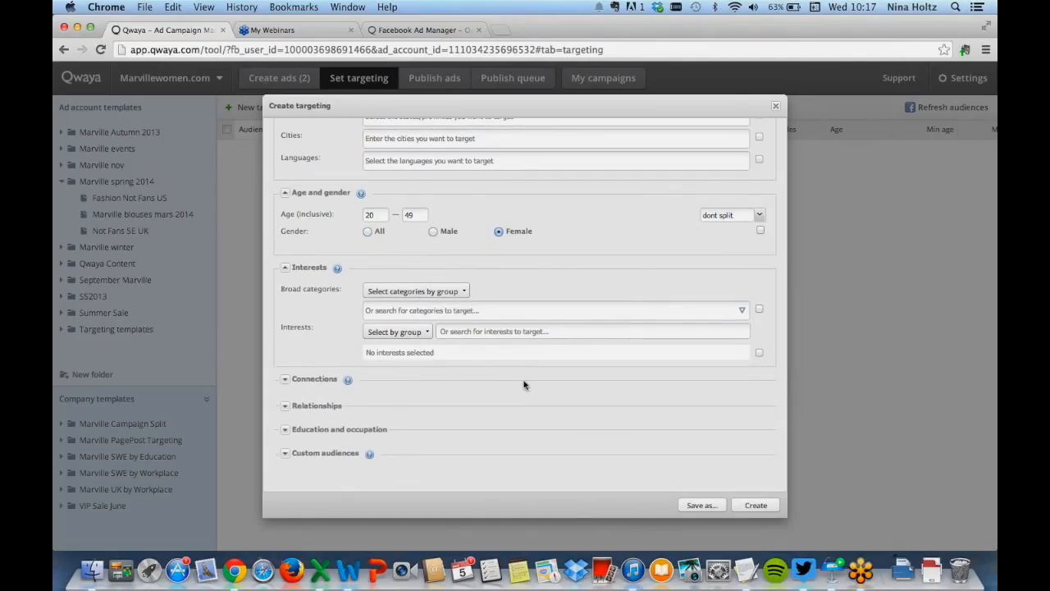
pyautogui.click(558, 333)
pyautogui.write('fasho')
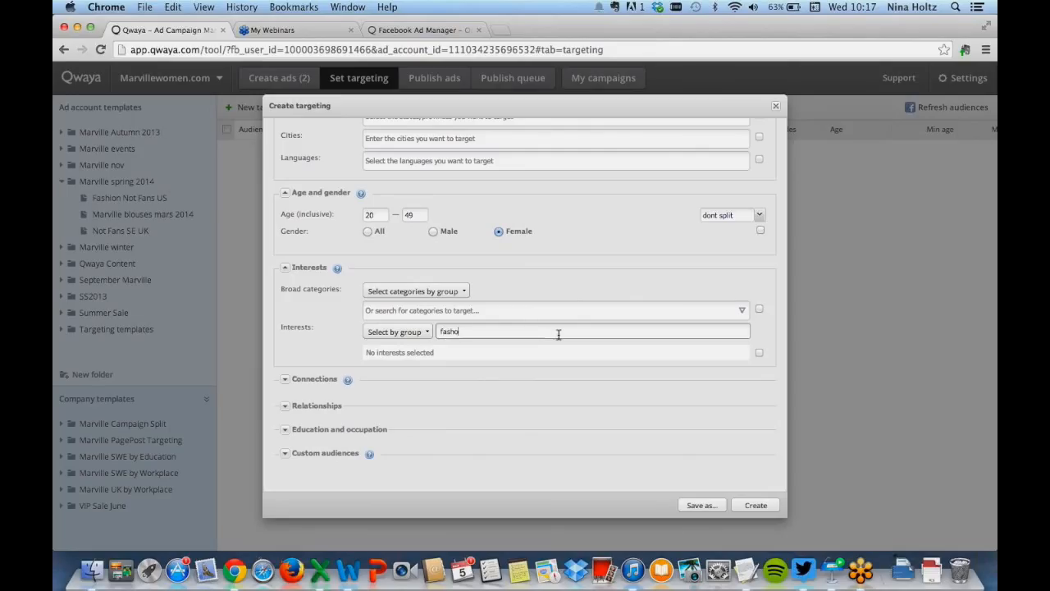
pyautogui.press('BackSpace')
pyautogui.write('ion')
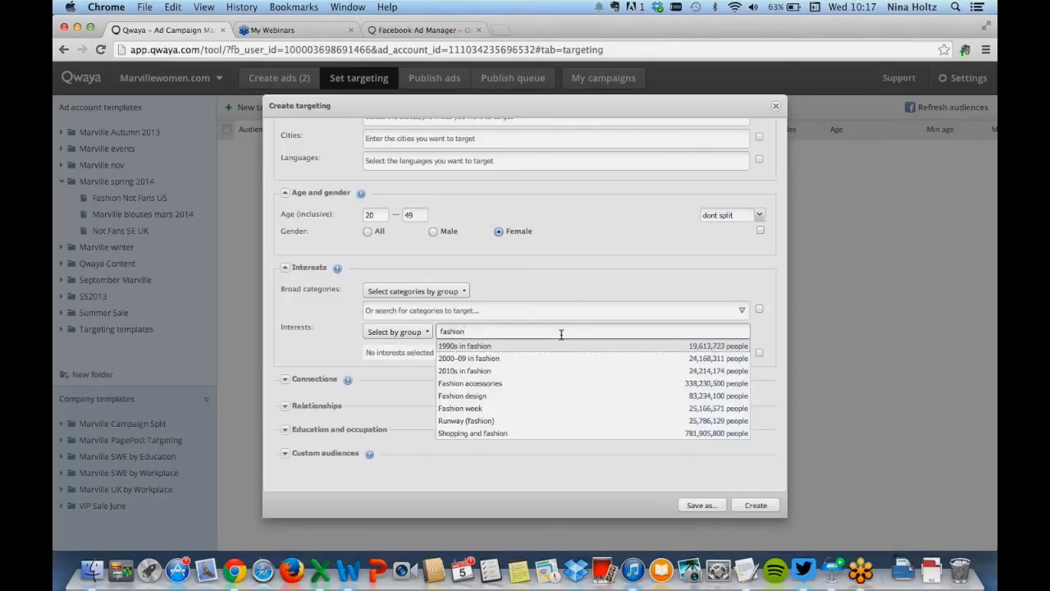
pyautogui.click(548, 397)
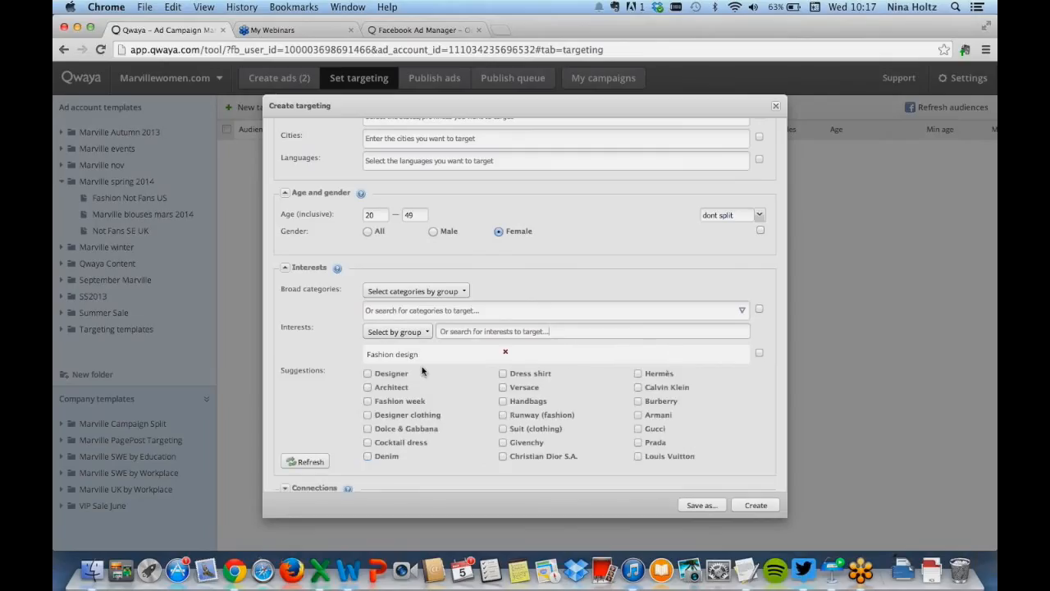
pyautogui.click(380, 415)
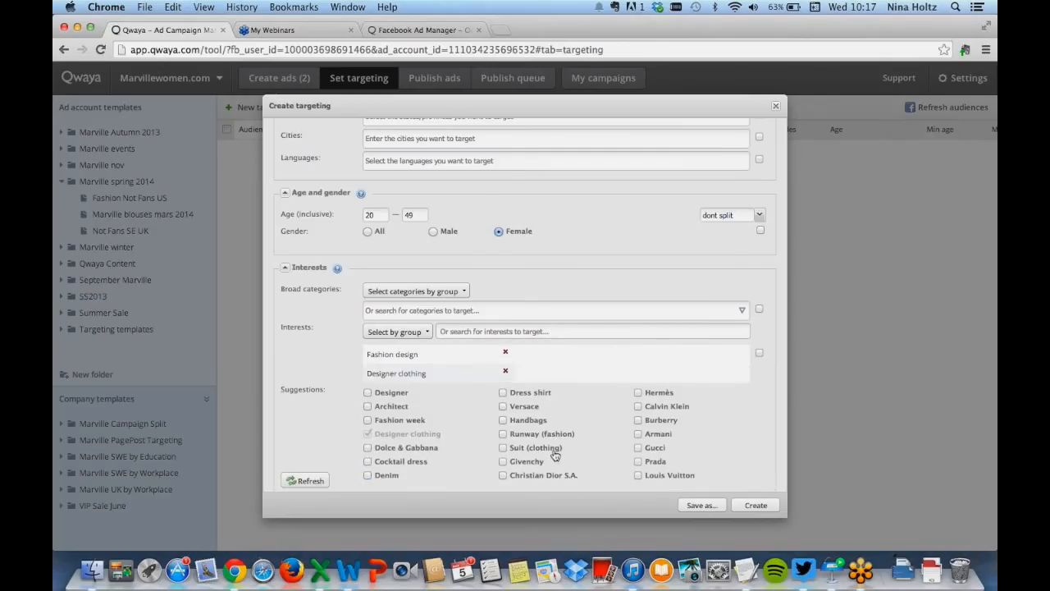
# Search the interests for fashion again and add Fashion accessories
pyautogui.scroll(-3, 555, 456)
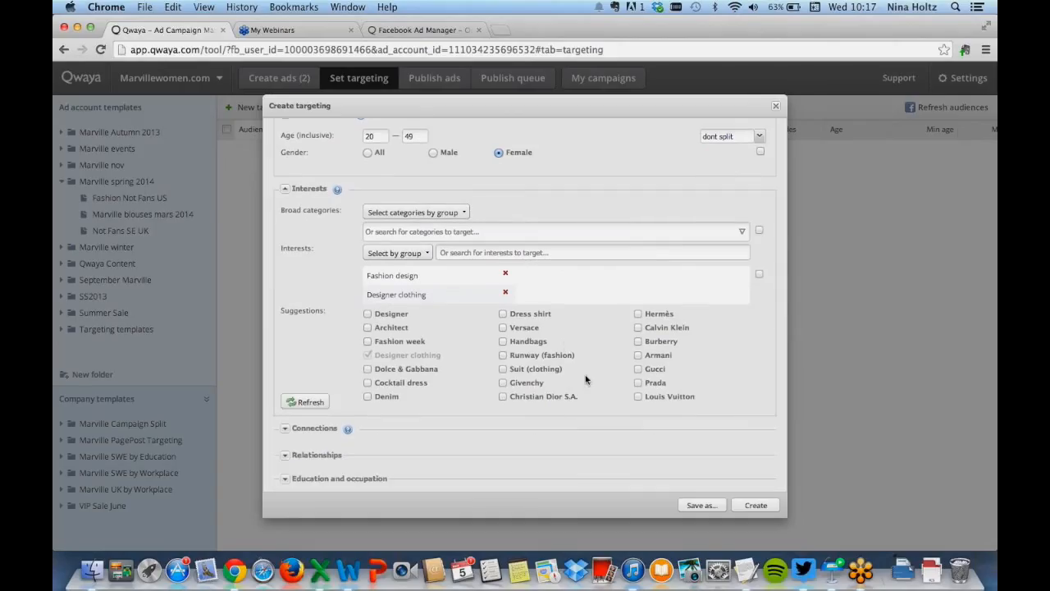
pyautogui.scroll(-2, 628, 349)
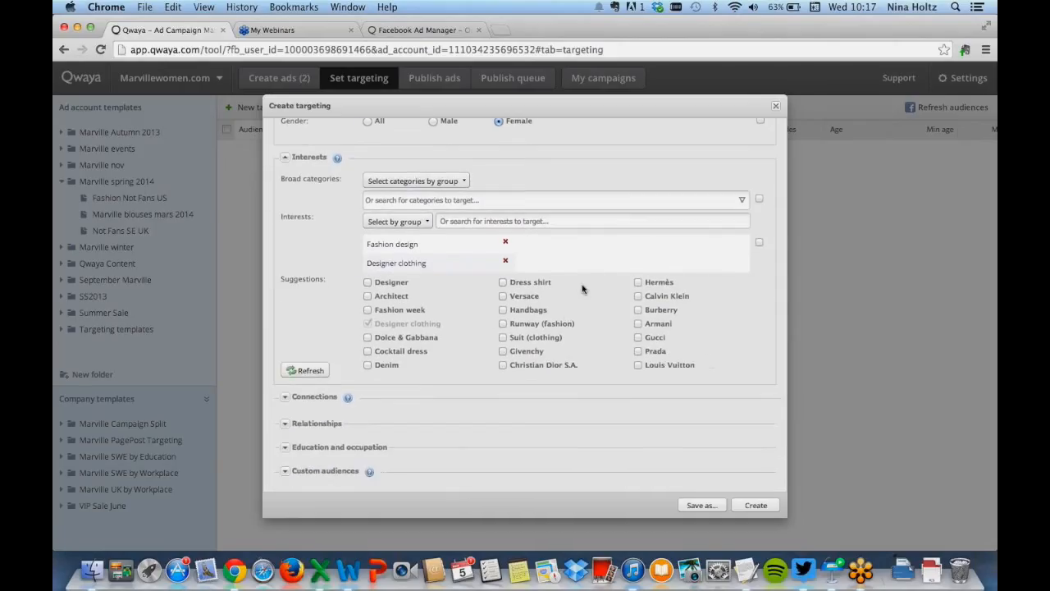
pyautogui.scroll(-1, 493, 306)
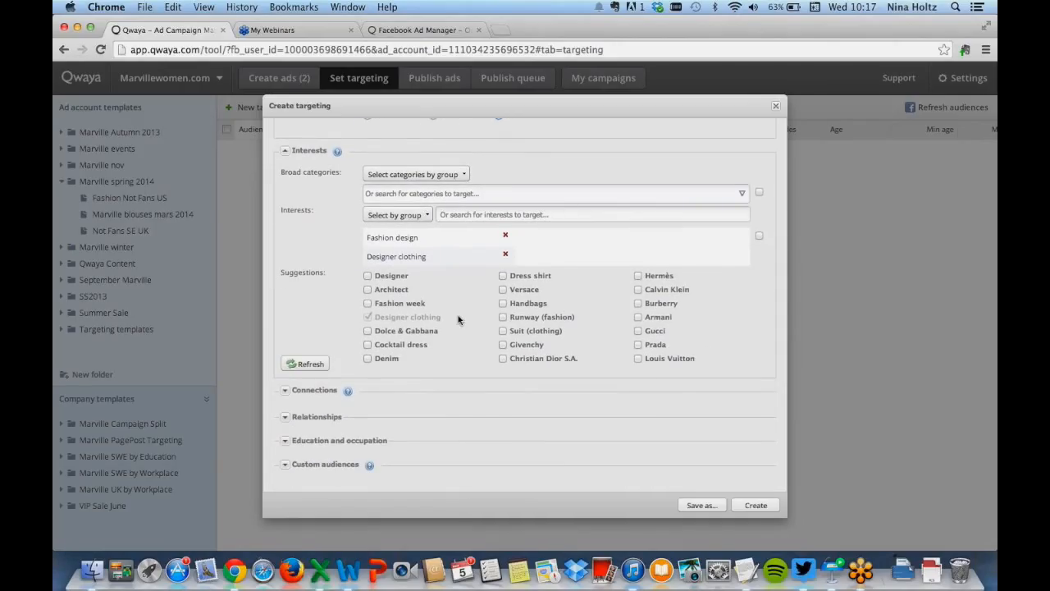
pyautogui.click(493, 213)
pyautogui.write('fasg')
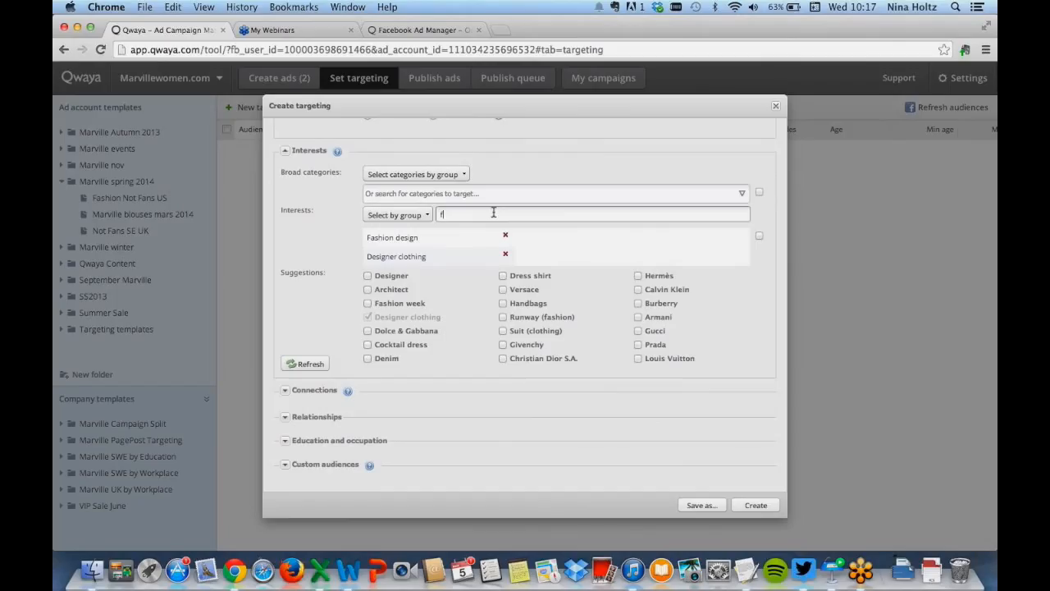
pyautogui.press('BackSpace')
pyautogui.press('BackSpace')
pyautogui.write('shion')
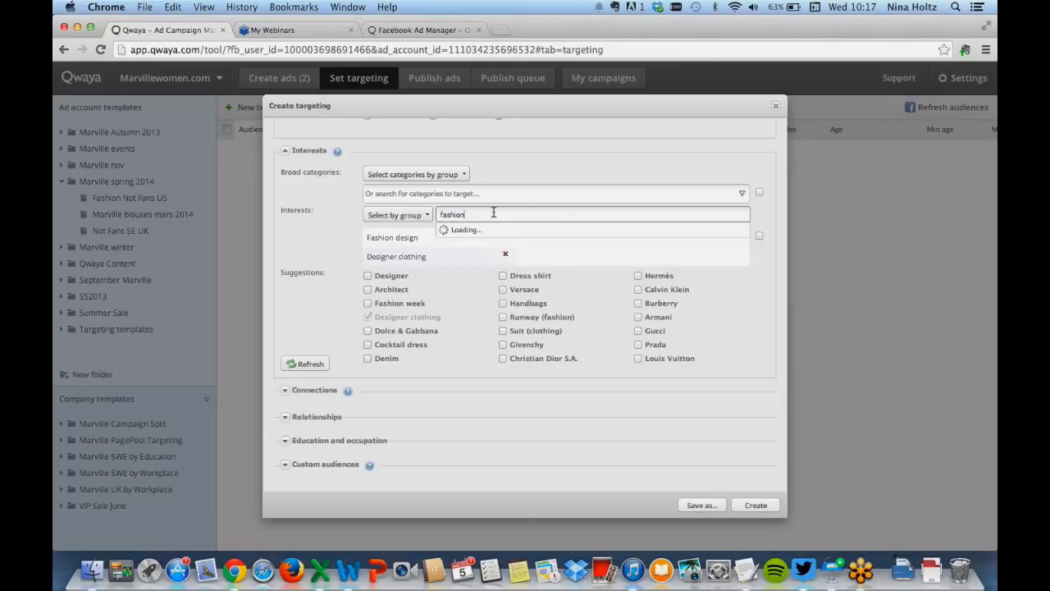
pyautogui.click(517, 276)
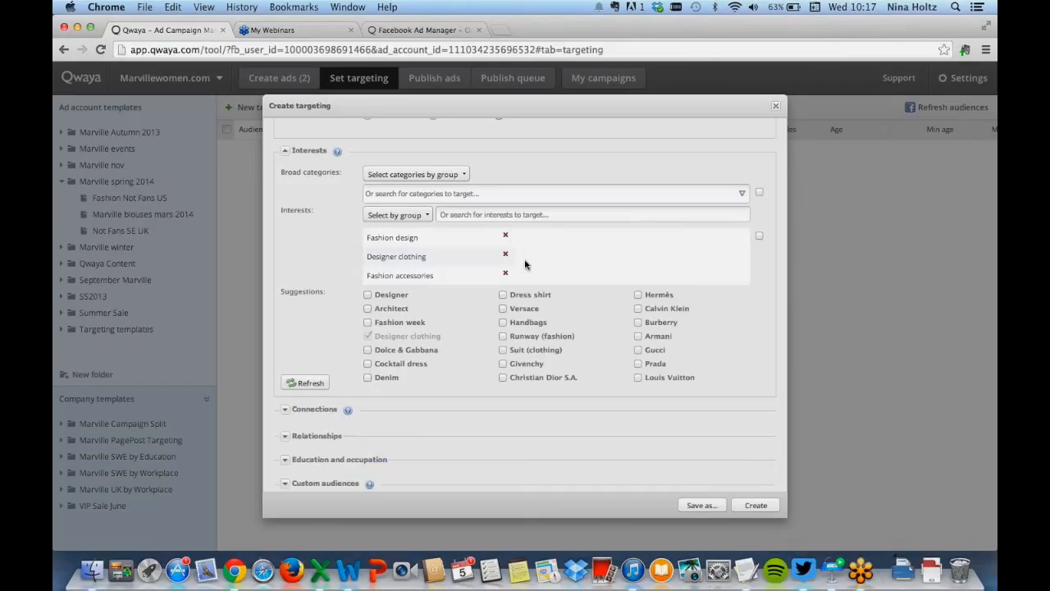
# Collapse the interests and exclude people connected to the Marville page under connections
pyautogui.scroll(-2, 779, 310)
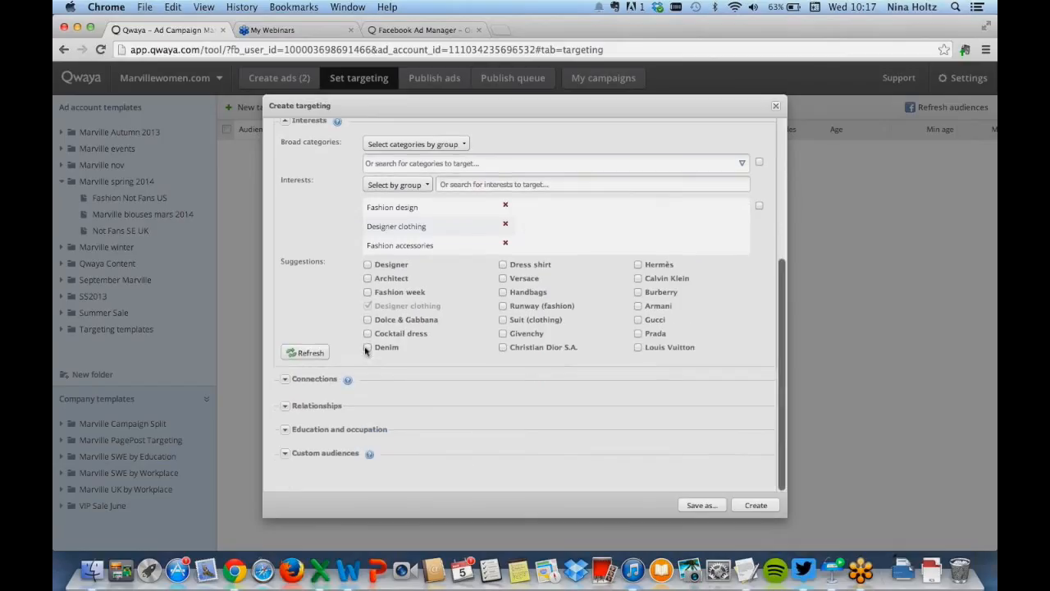
pyautogui.click(290, 124)
pyautogui.click(287, 370)
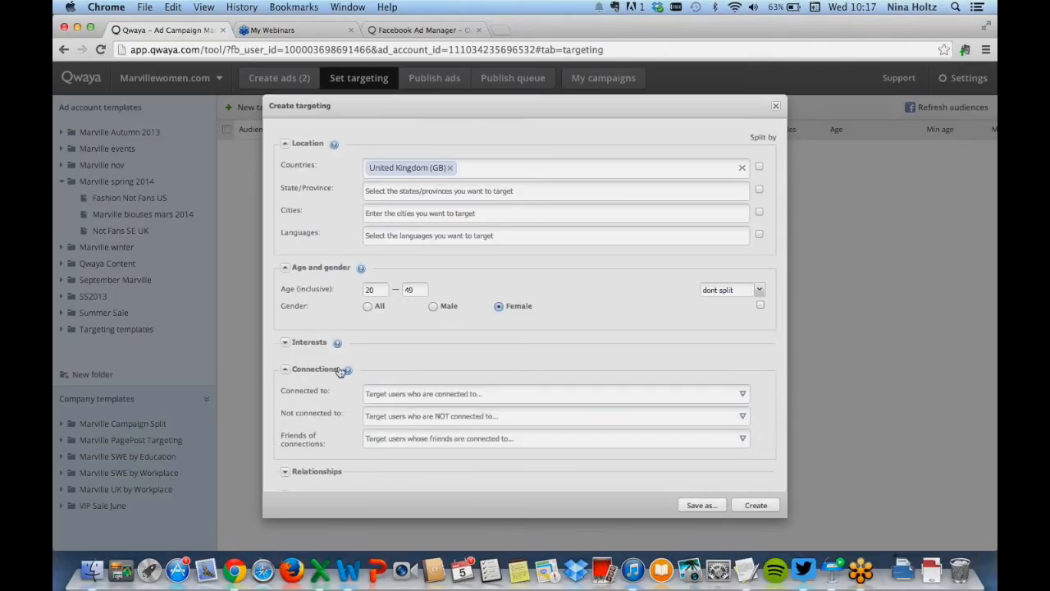
pyautogui.scroll(-3, 375, 312)
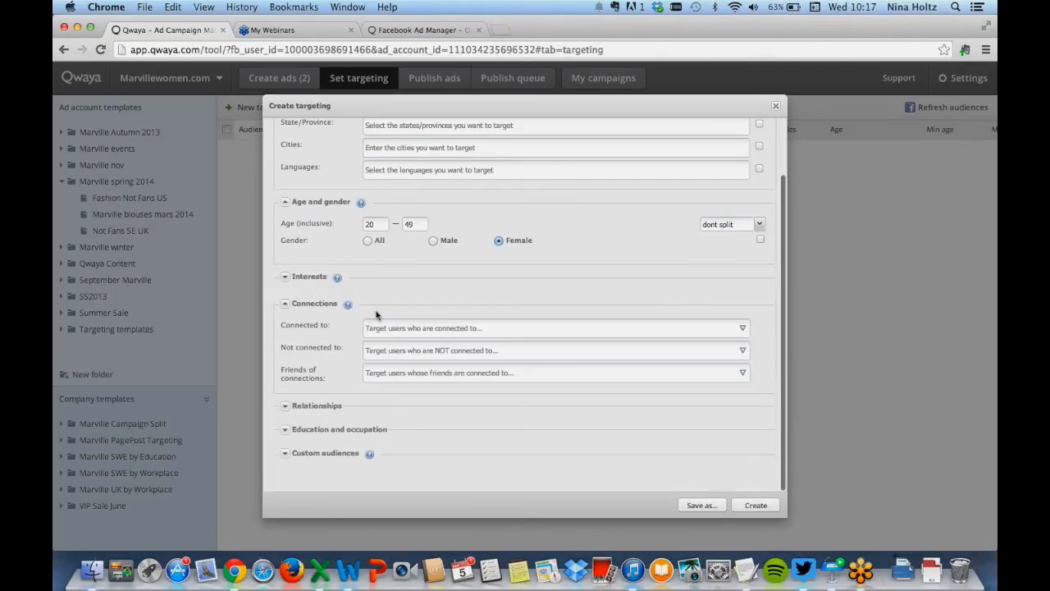
pyautogui.click(424, 349)
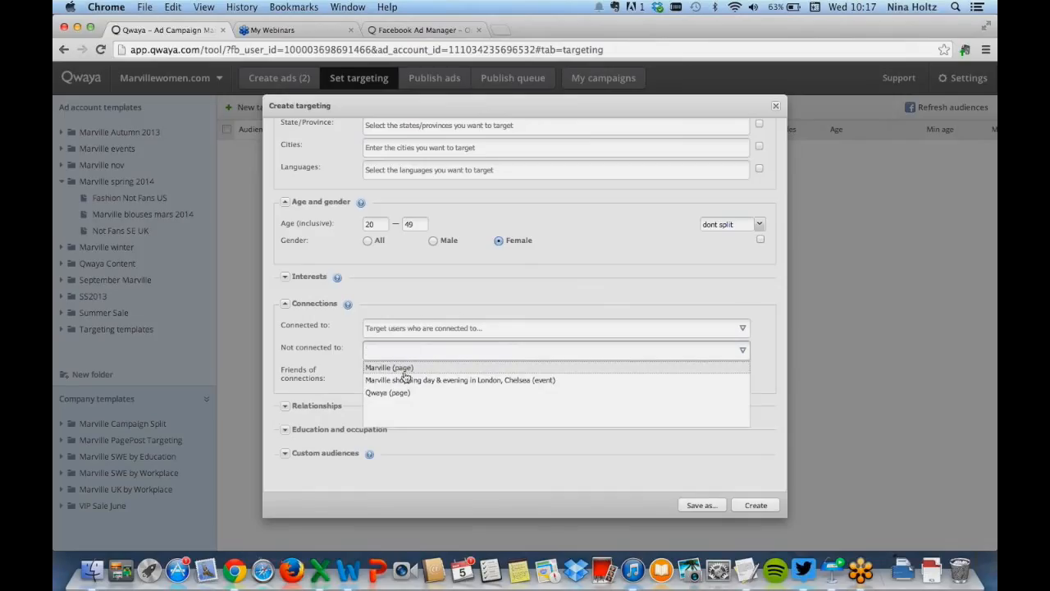
pyautogui.click(405, 369)
pyautogui.click(598, 410)
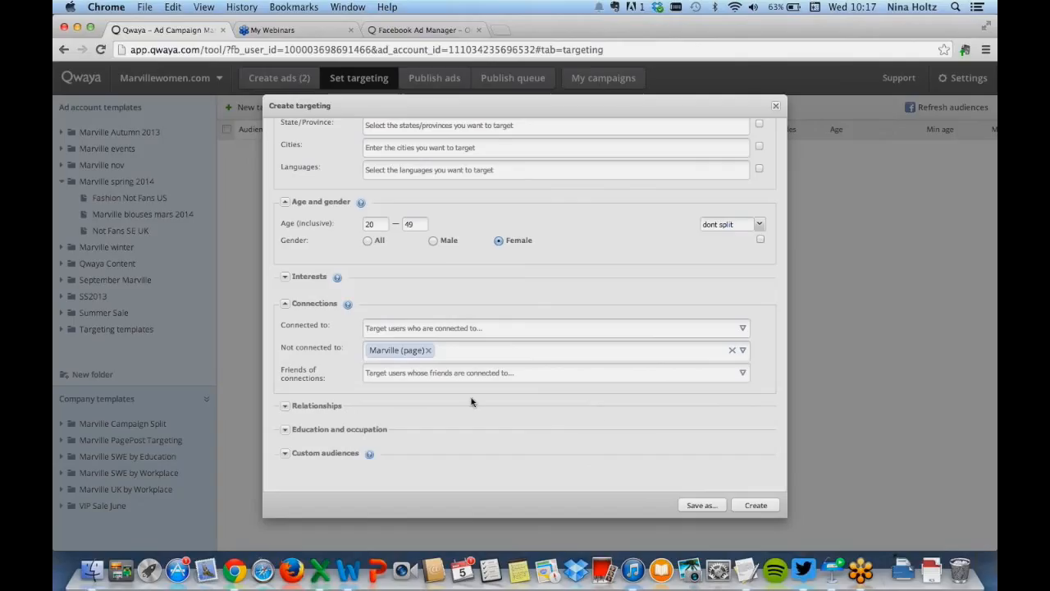
# Expand and inspect the Relationships, Education and occupation, and Custom audiences sections
pyautogui.click(285, 407)
pyautogui.click(285, 408)
pyautogui.click(285, 430)
pyautogui.click(285, 429)
pyautogui.click(285, 452)
pyautogui.scroll(-2, 398, 387)
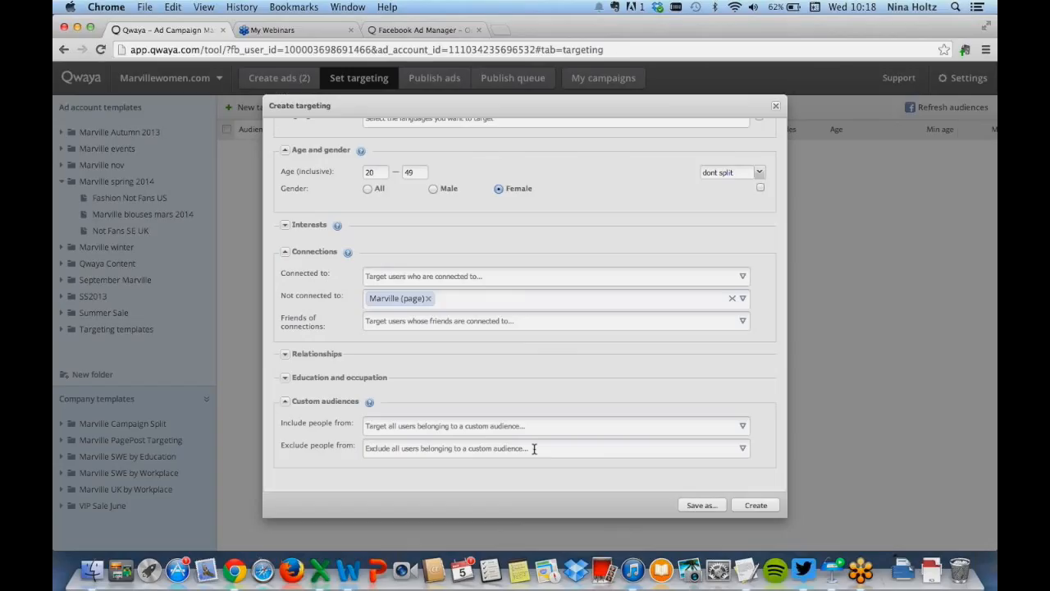
pyautogui.scroll(3, 585, 468)
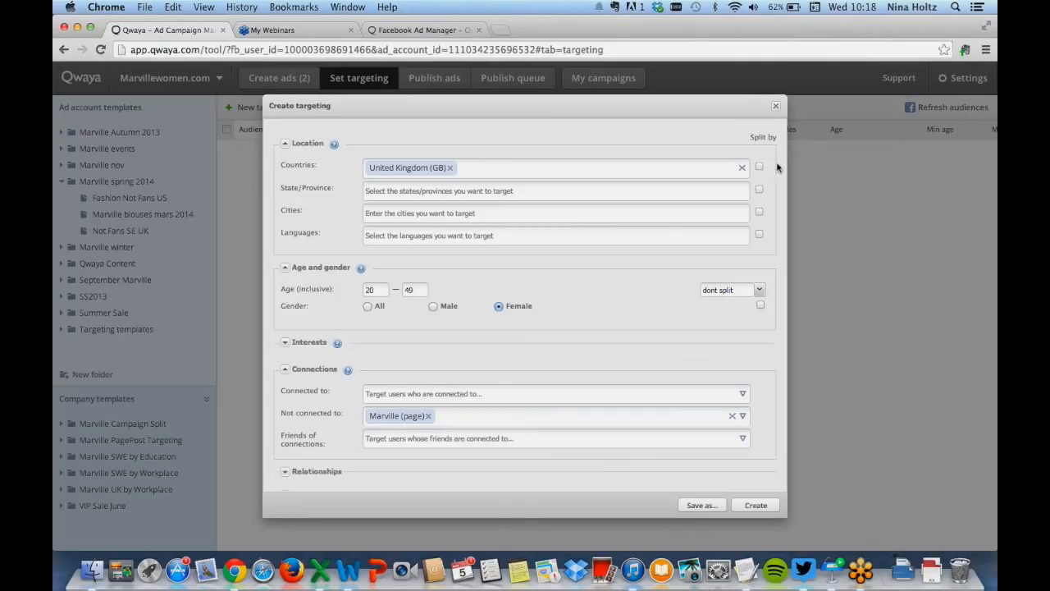
# Add Germany as a second country and enable splitting the targeting by country
pyautogui.click(539, 176)
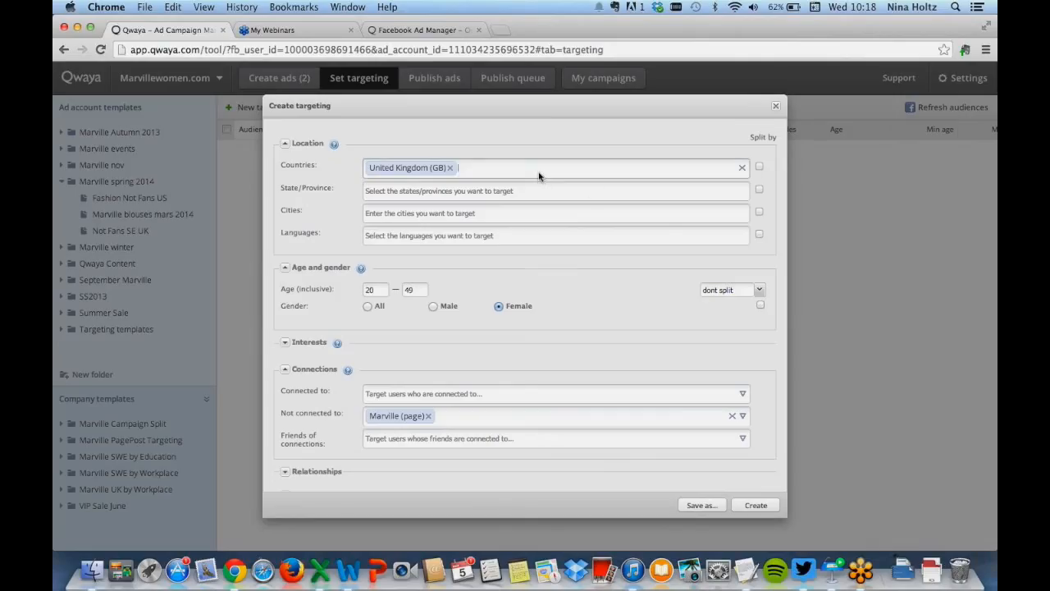
pyautogui.write('Germ')
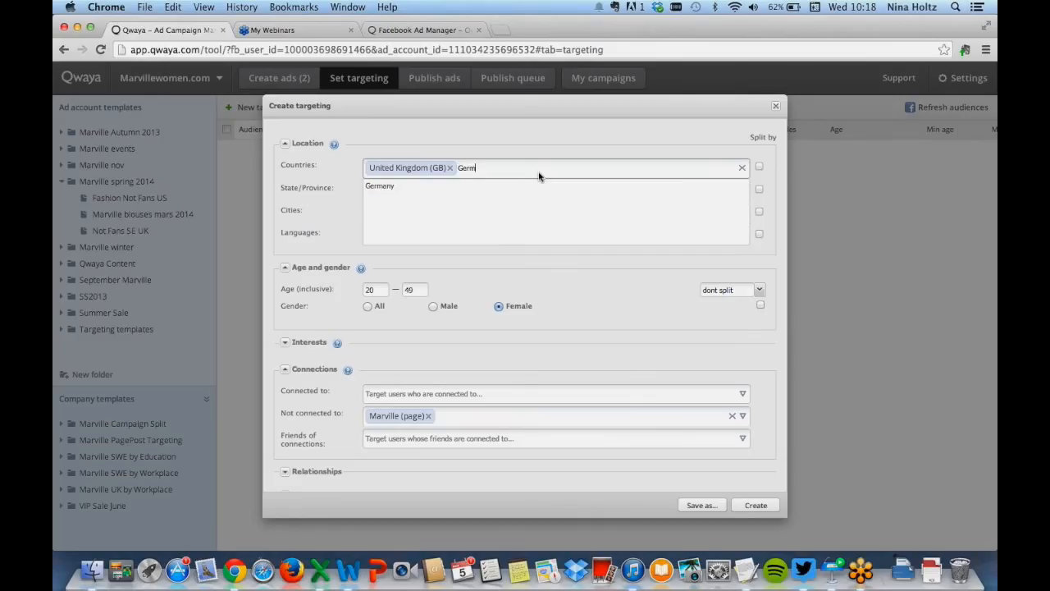
pyautogui.click(498, 188)
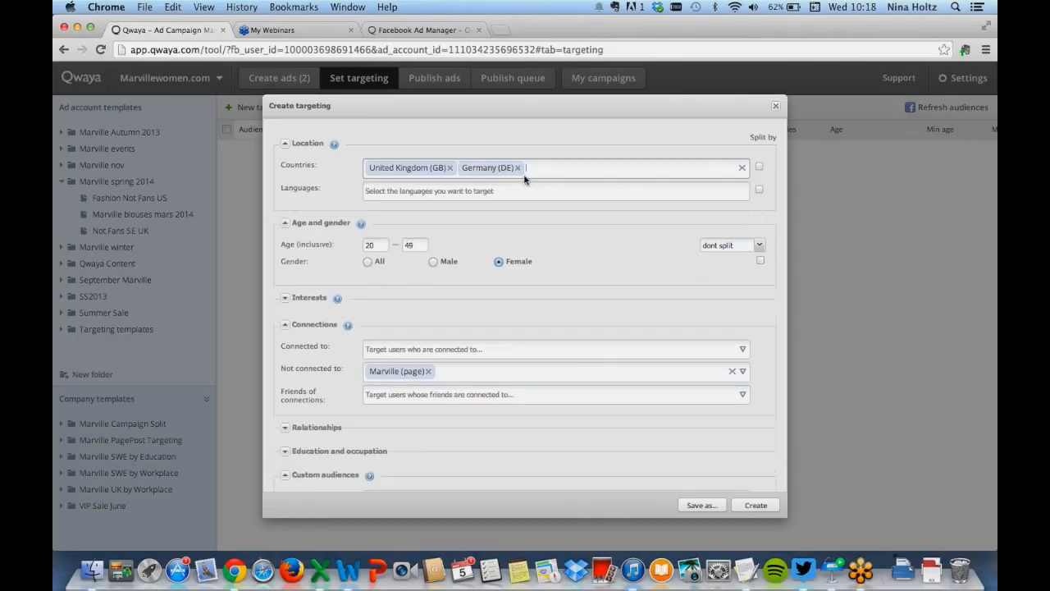
pyautogui.click(759, 167)
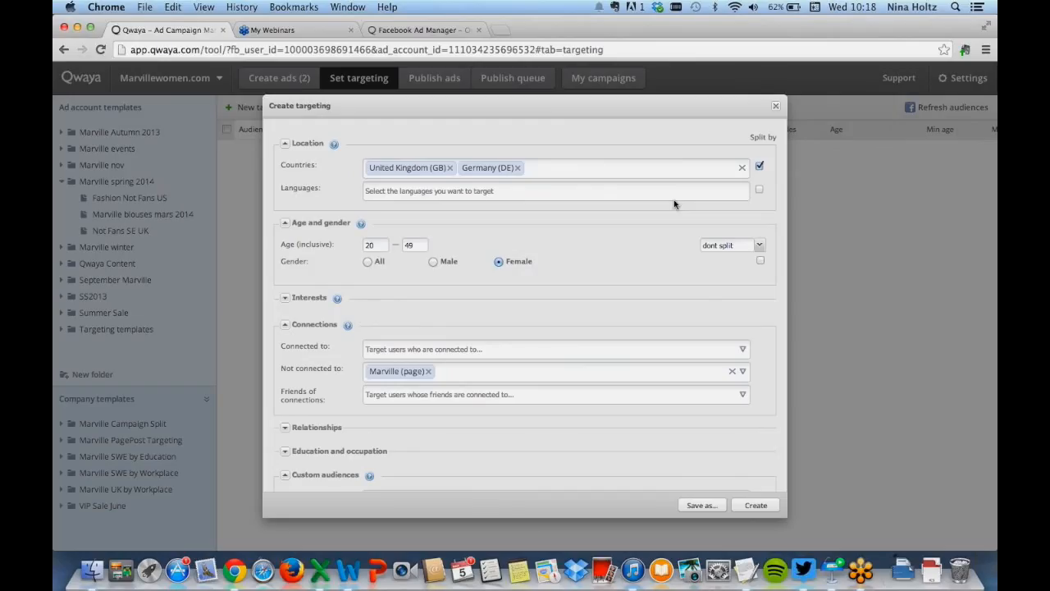
# Split the age range every 10th year and reopen the interests section
pyautogui.click(759, 245)
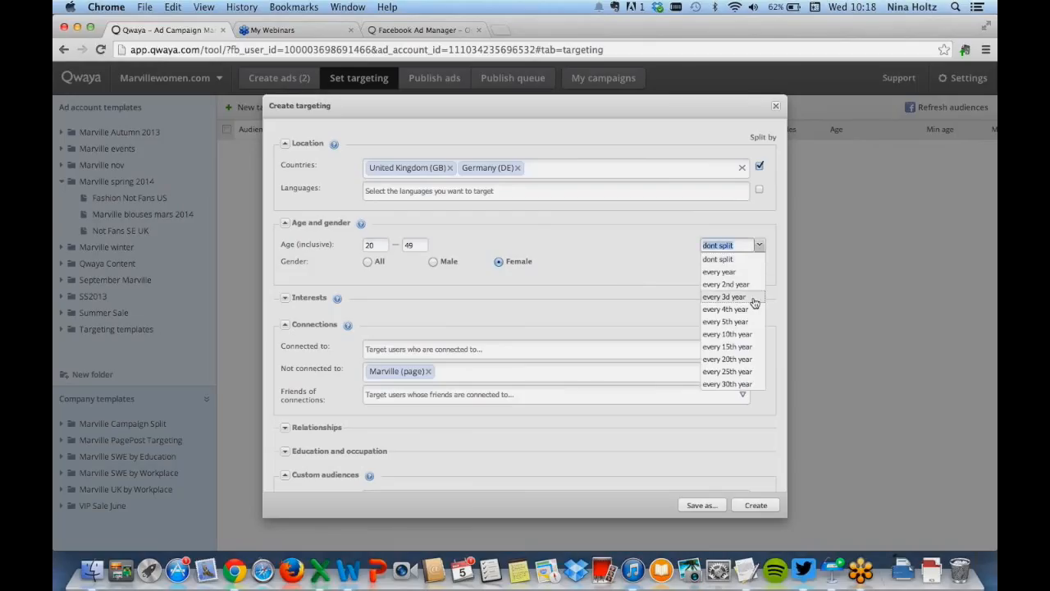
pyautogui.click(733, 334)
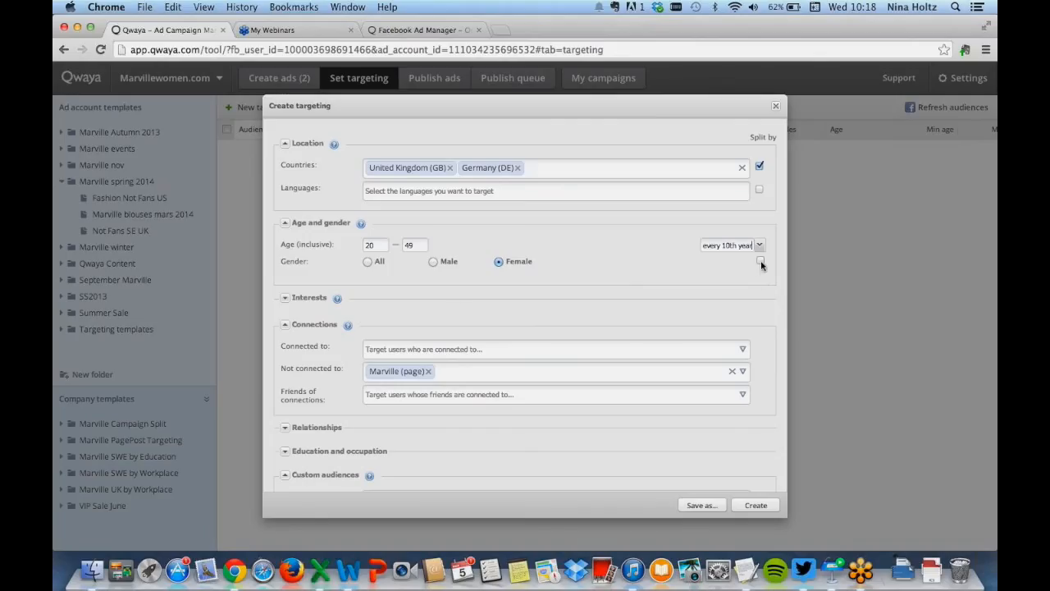
pyautogui.click(287, 298)
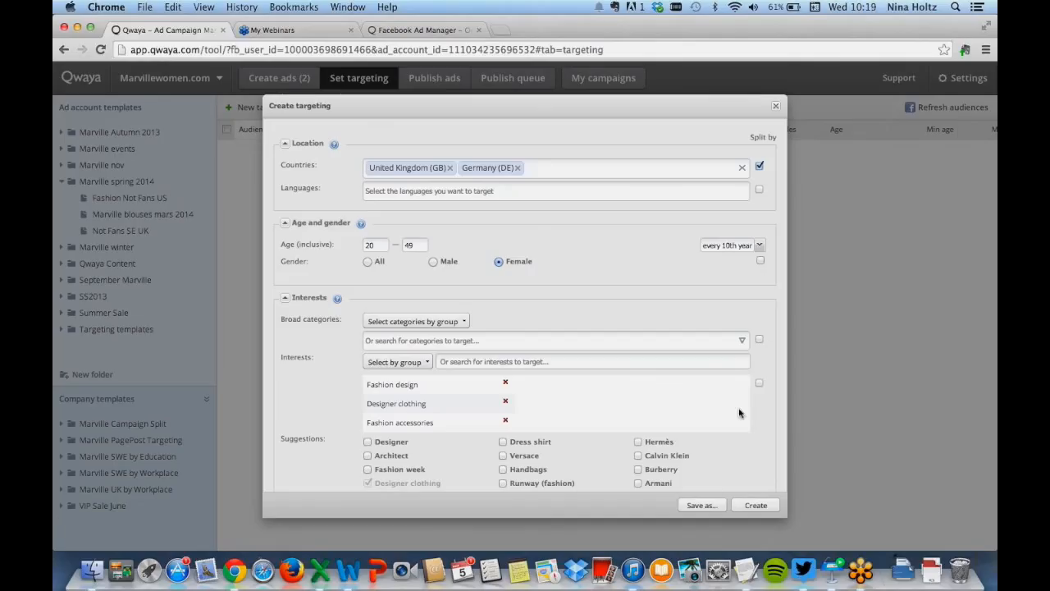
# Save the targeting as template Fashion Interests Not Fans Mars 4 in the Marville spring 2014 folder
pyautogui.click(700, 505)
pyautogui.scroll(-3, 576, 305)
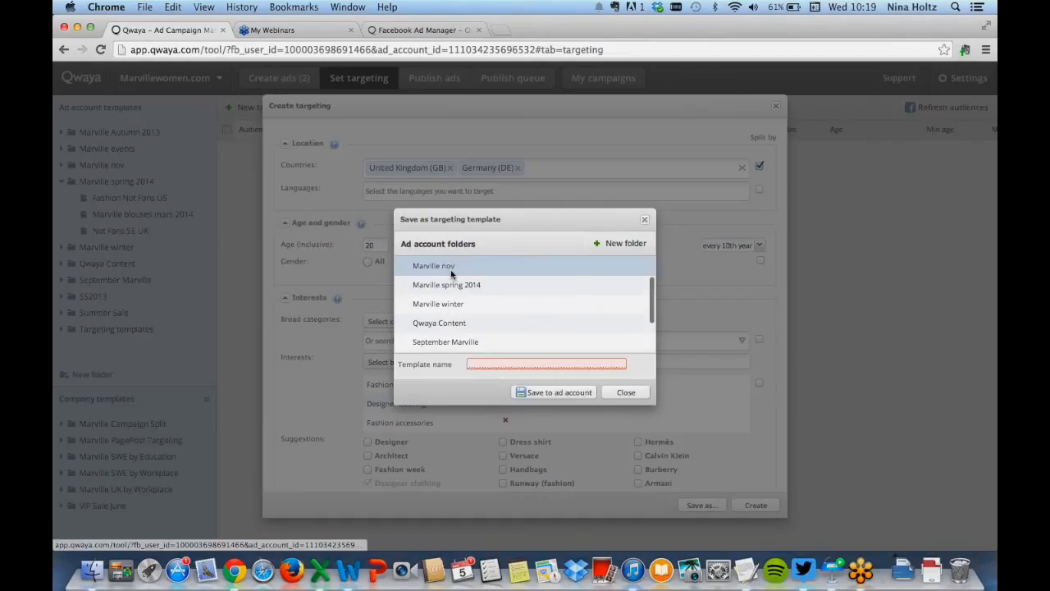
pyautogui.click(452, 283)
pyautogui.click(492, 364)
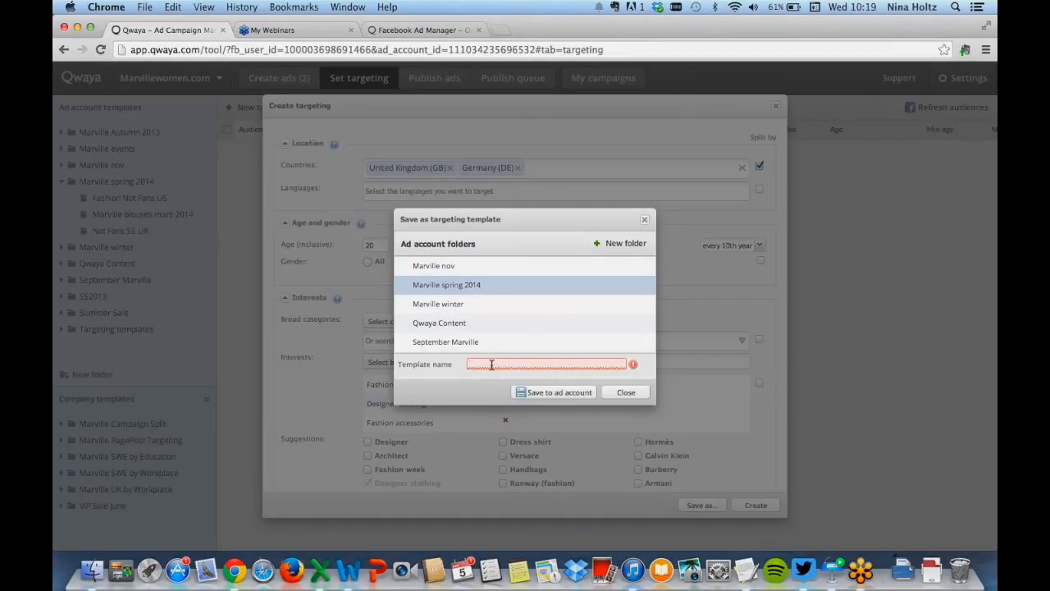
pyautogui.write('Fashion Interests')
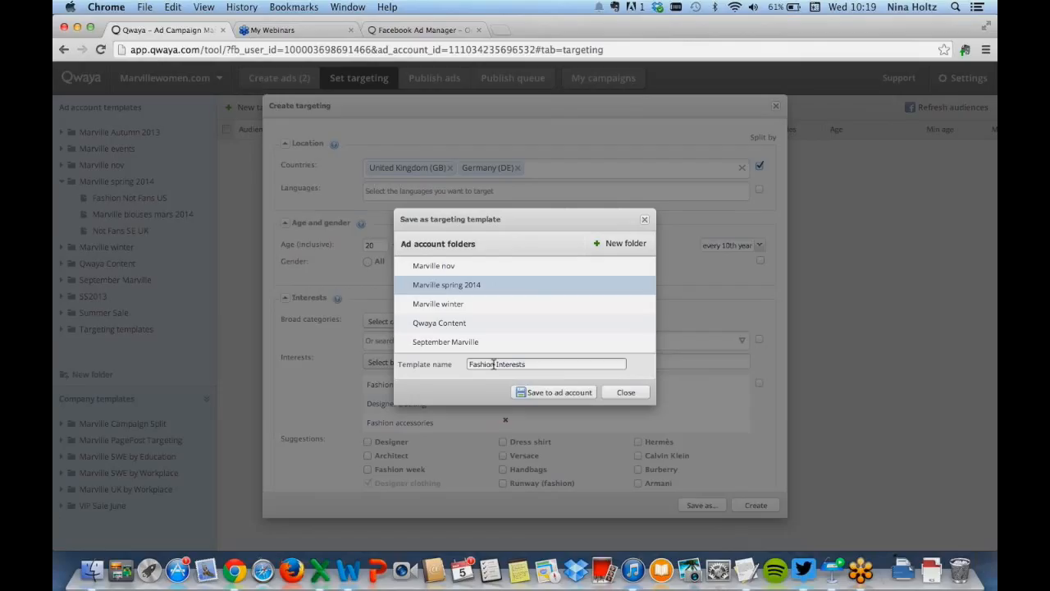
pyautogui.write('Not Fab')
pyautogui.press('BackSpace')
pyautogui.write('ns Mars 2')
pyautogui.click(546, 397)
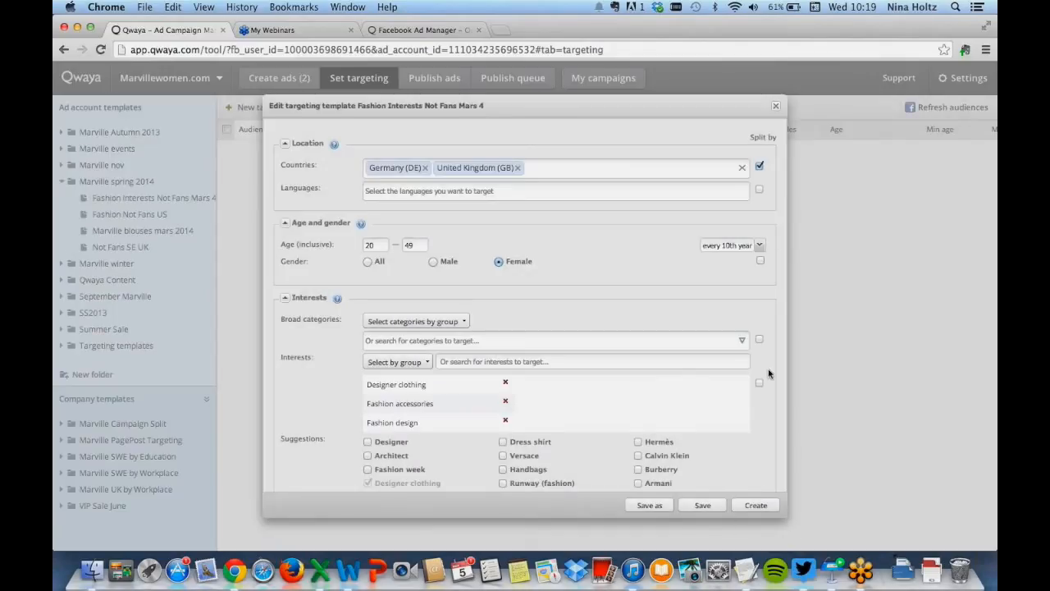
# Create the split targetings, review the resulting audiences, and select the new template in the folder
pyautogui.click(756, 506)
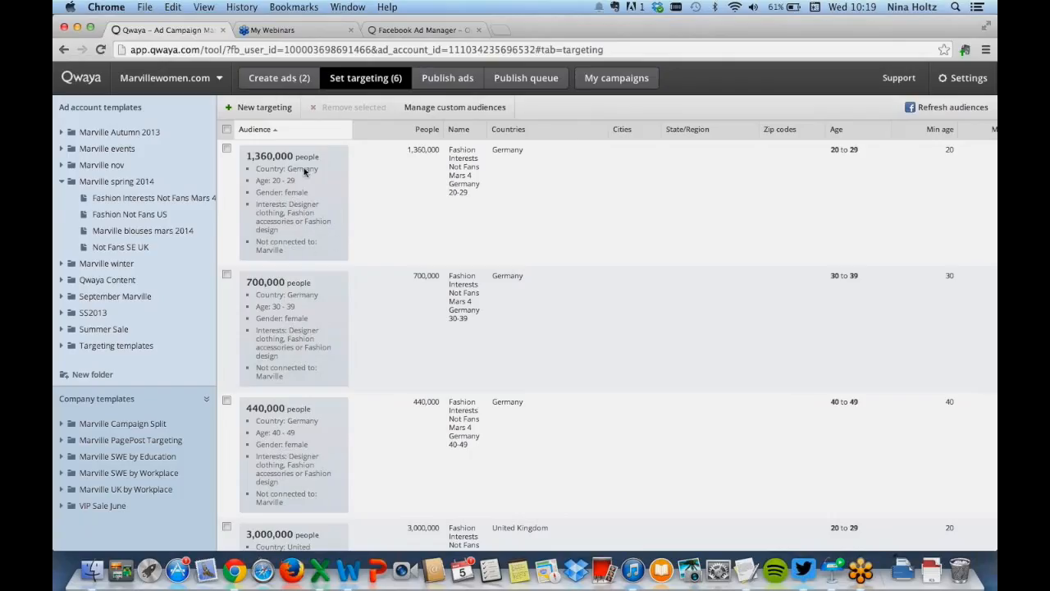
pyautogui.scroll(-3, 380, 227)
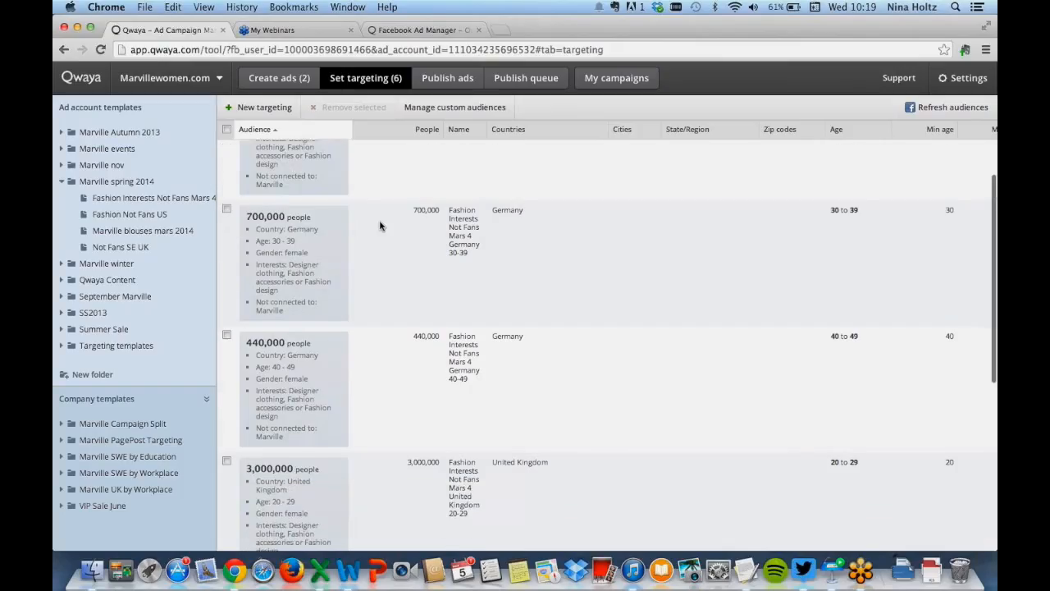
pyautogui.scroll(-3, 337, 334)
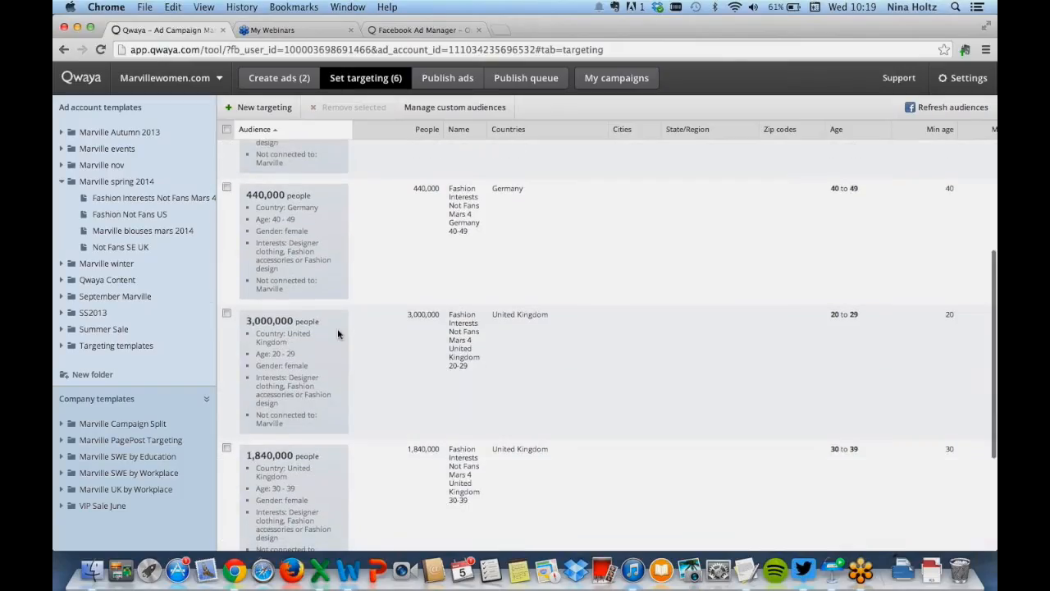
pyautogui.scroll(-3, 400, 353)
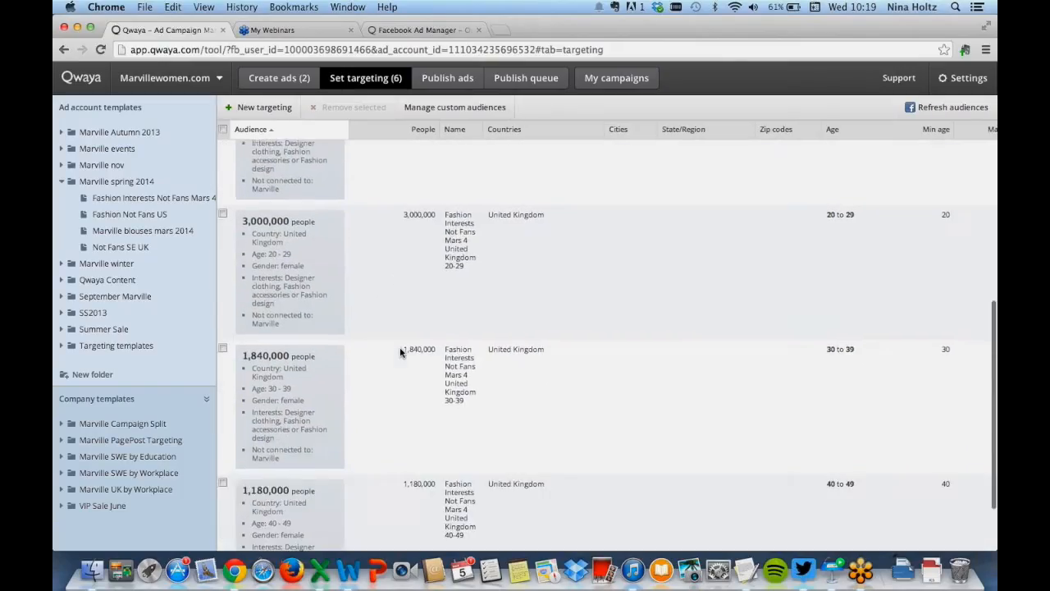
pyautogui.scroll(9, 401, 352)
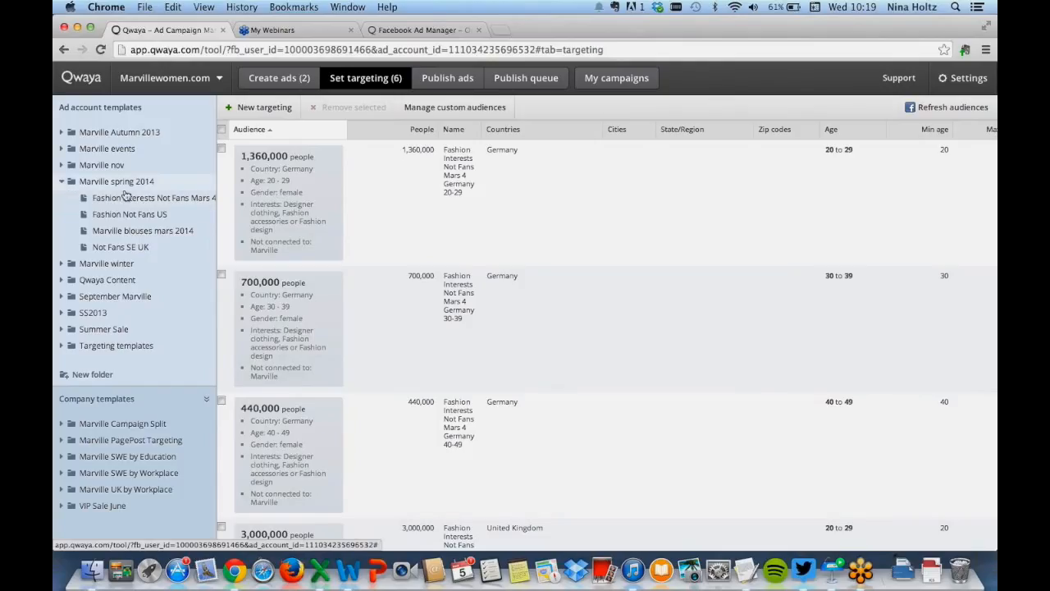
pyautogui.click(152, 200)
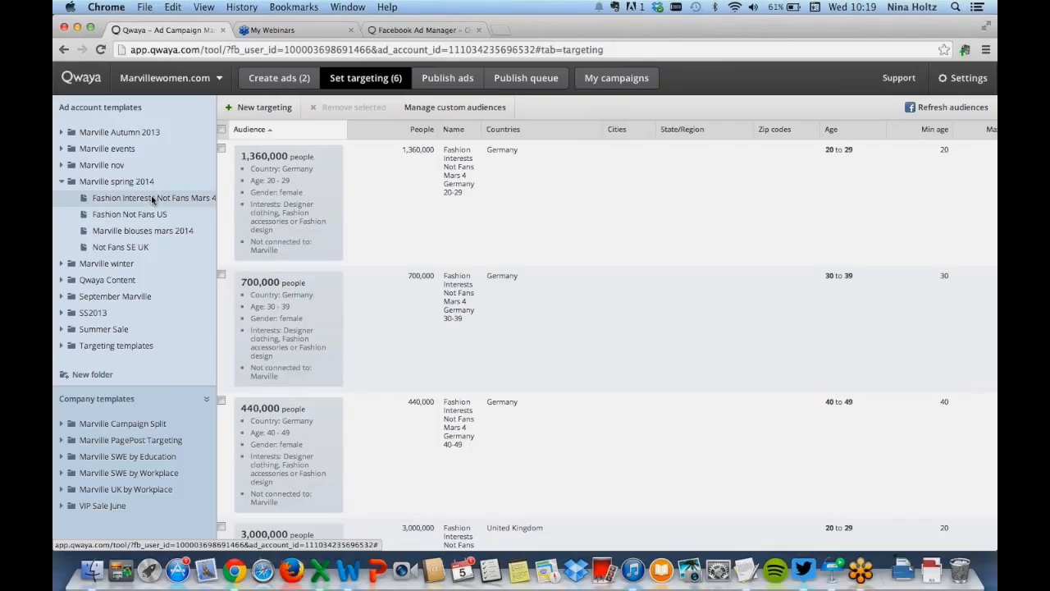
# Open the Fashion Interests Not Fans Mars 4 targeting template to review its settings, then close it
pyautogui.click(152, 200)
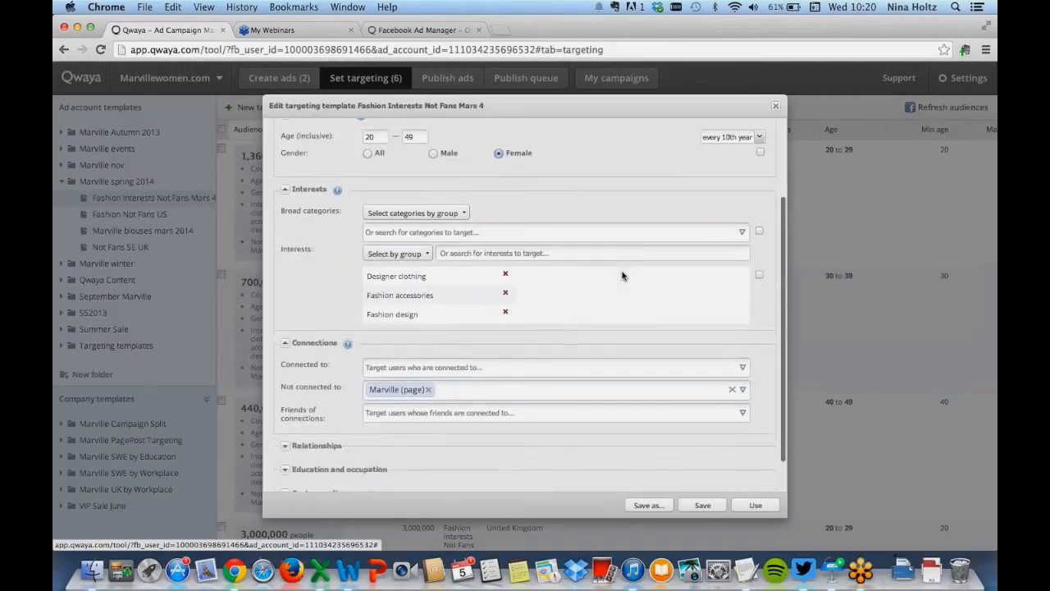
pyautogui.scroll(-3, 622, 276)
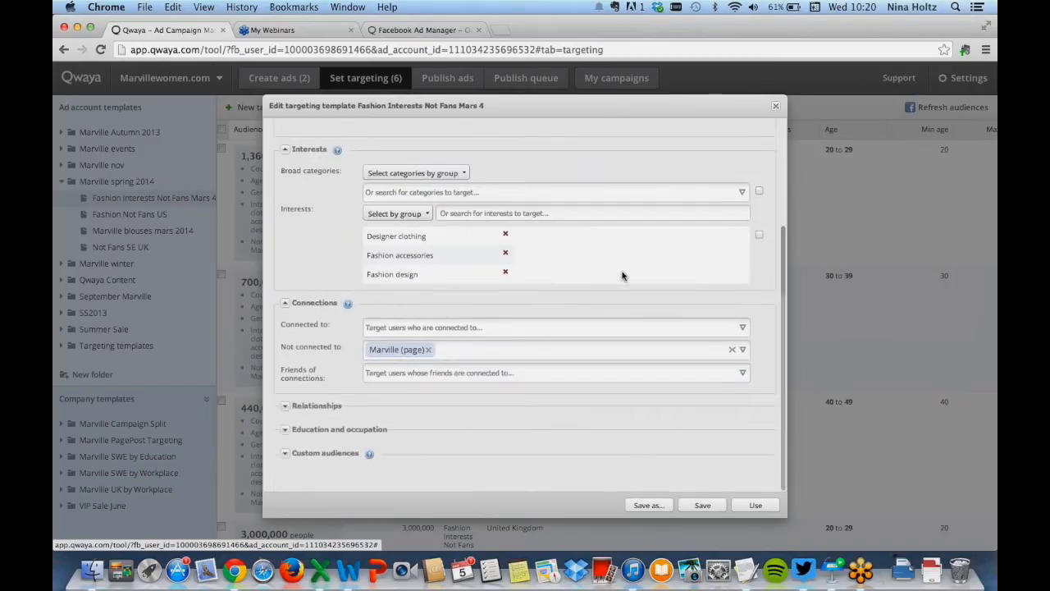
pyautogui.scroll(3, 642, 251)
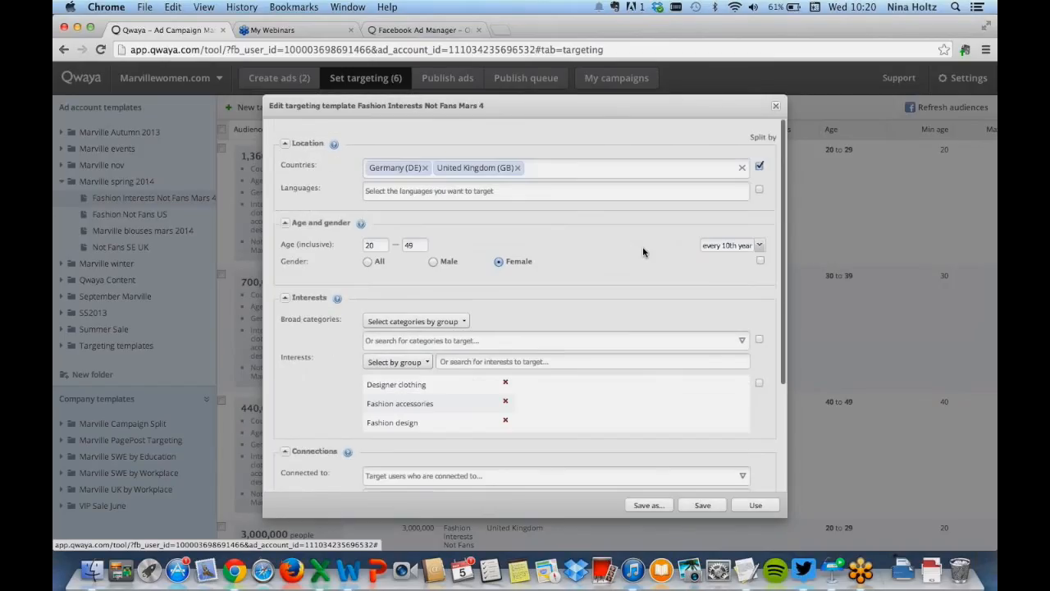
pyautogui.click(776, 109)
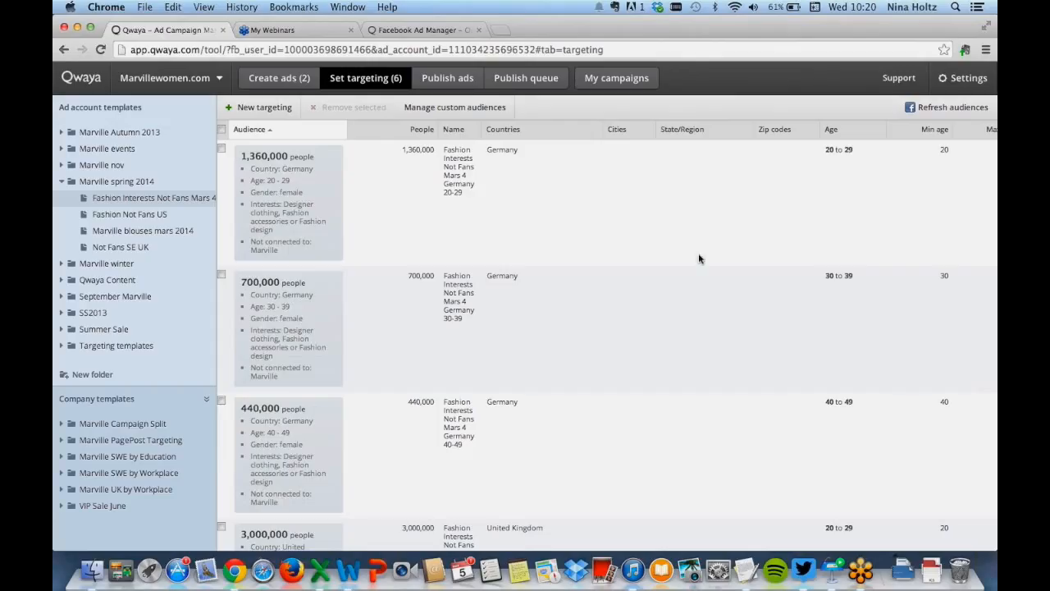
# Start generating the ads as one campaign per targeting segment with the campaign prefix Longing for spring v2
pyautogui.click(460, 86)
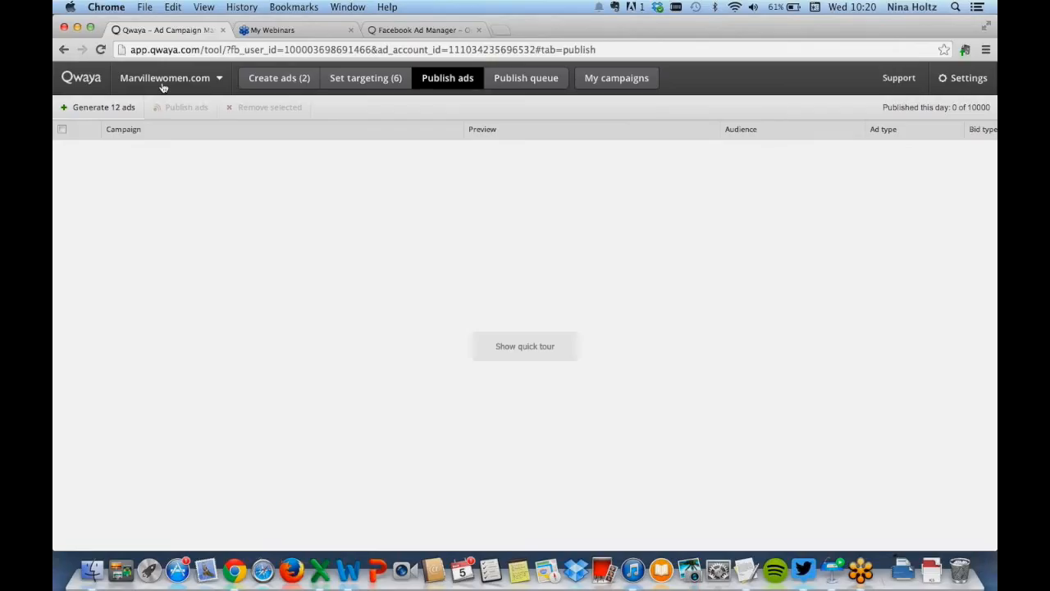
pyautogui.click(104, 110)
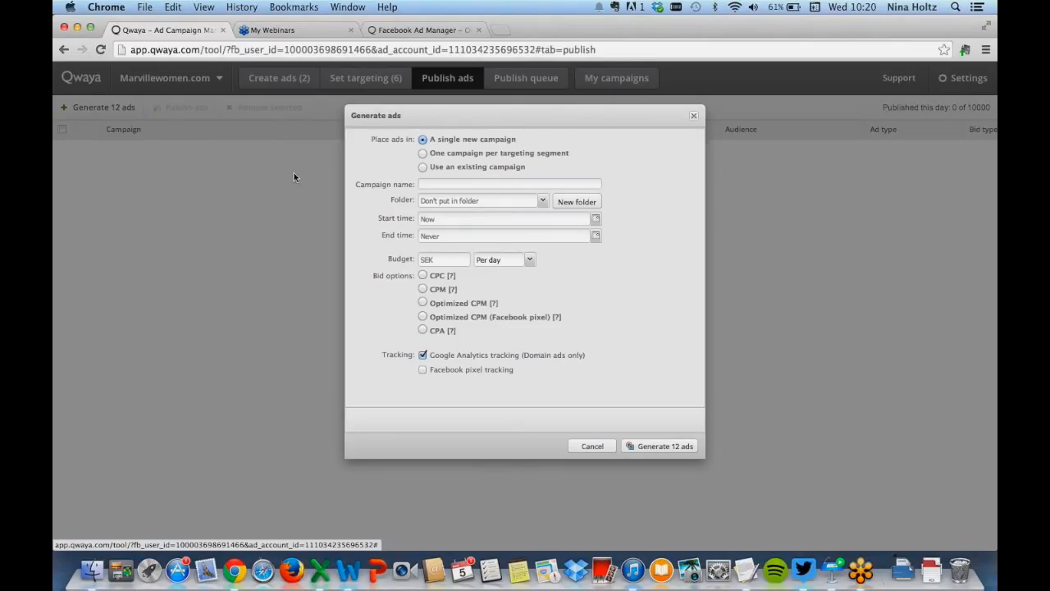
pyautogui.click(424, 155)
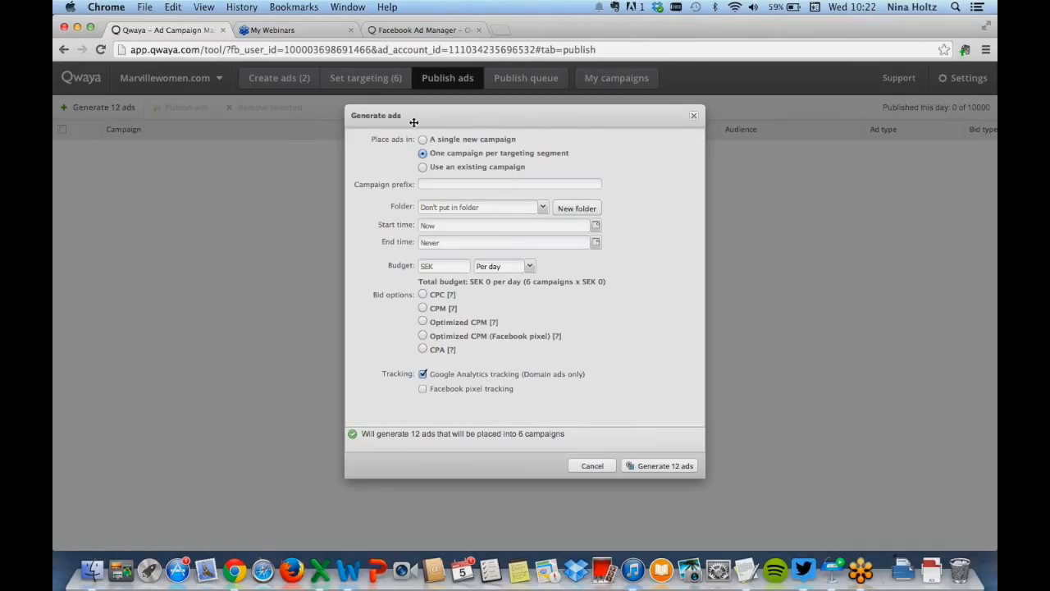
pyautogui.click(423, 168)
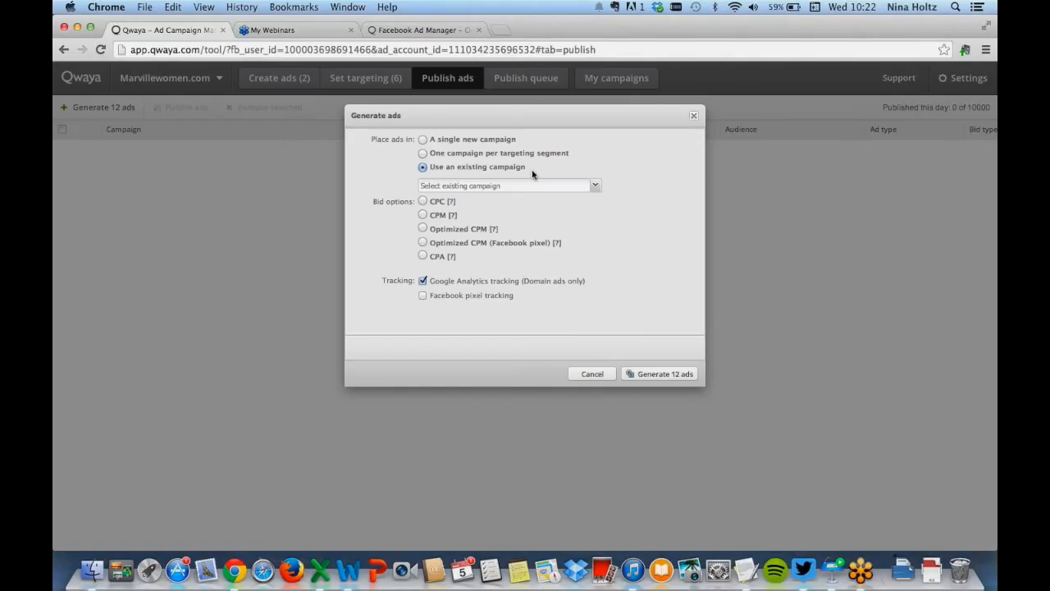
pyautogui.click(423, 154)
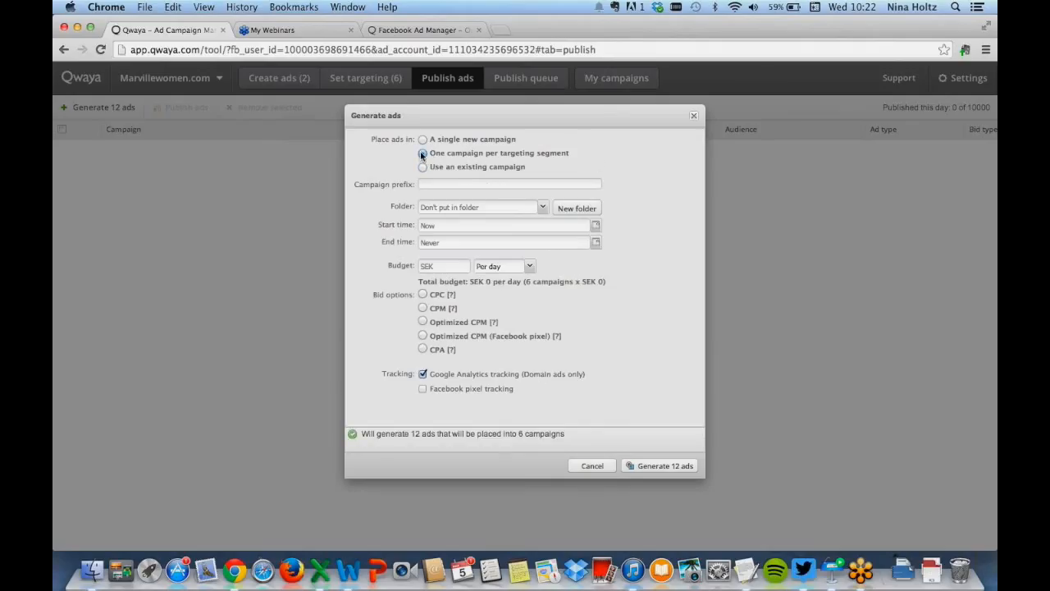
pyautogui.click(442, 183)
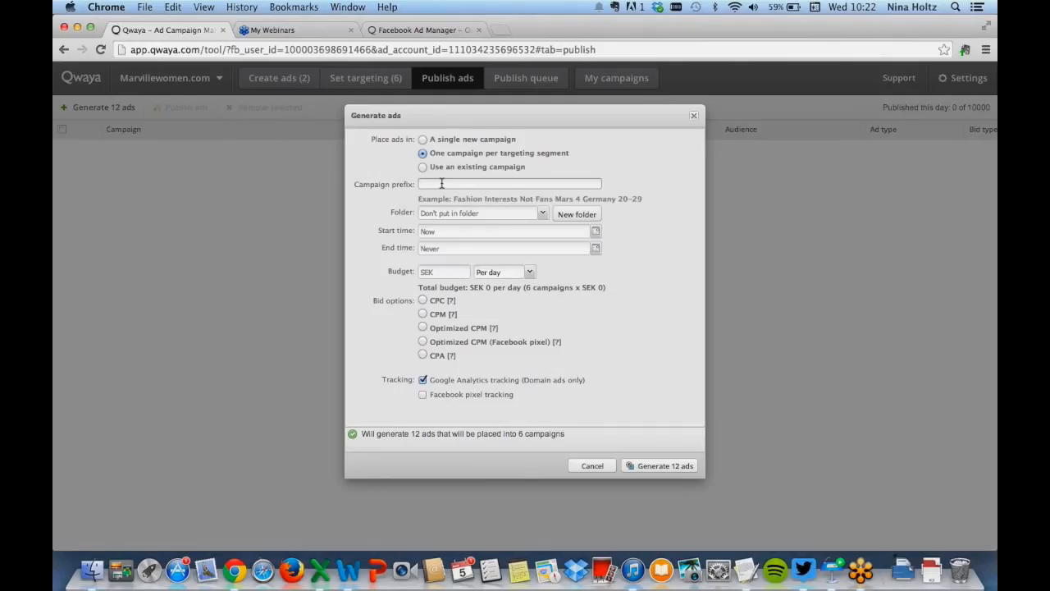
pyautogui.write('Longi')
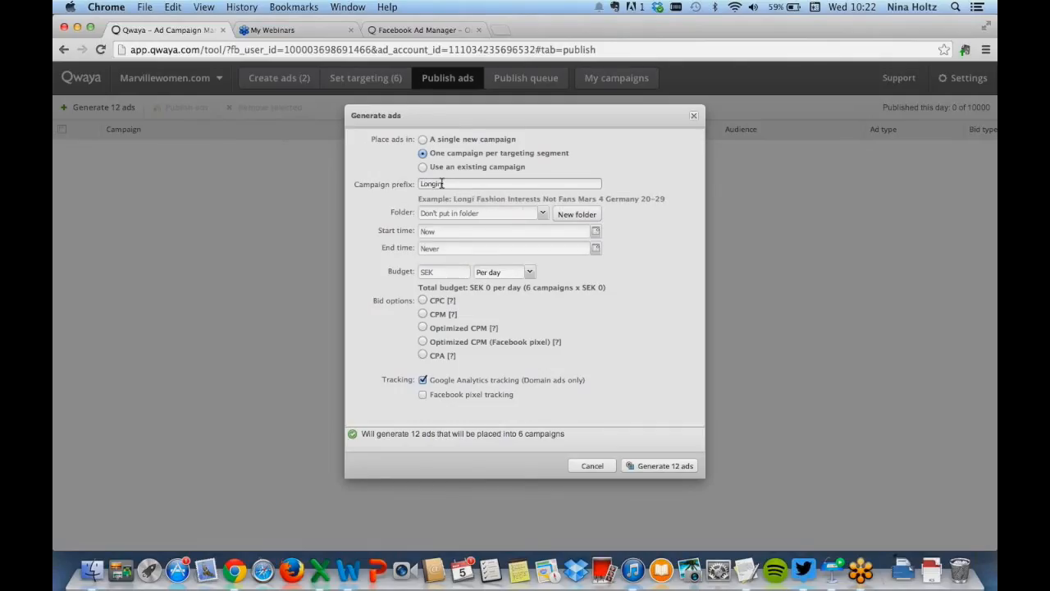
pyautogui.write('ng for spri')
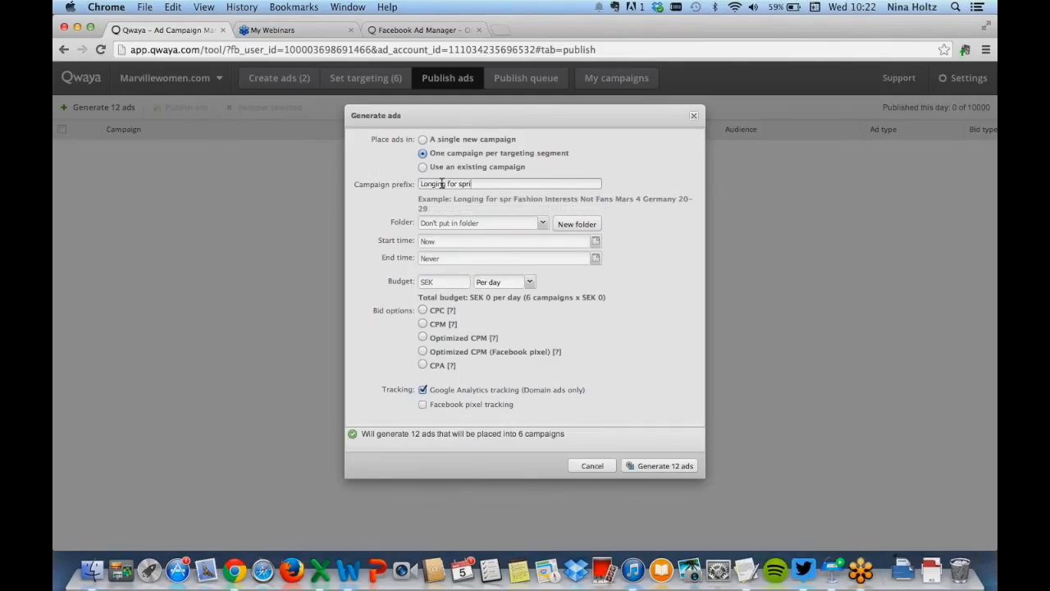
pyautogui.write('ng v')
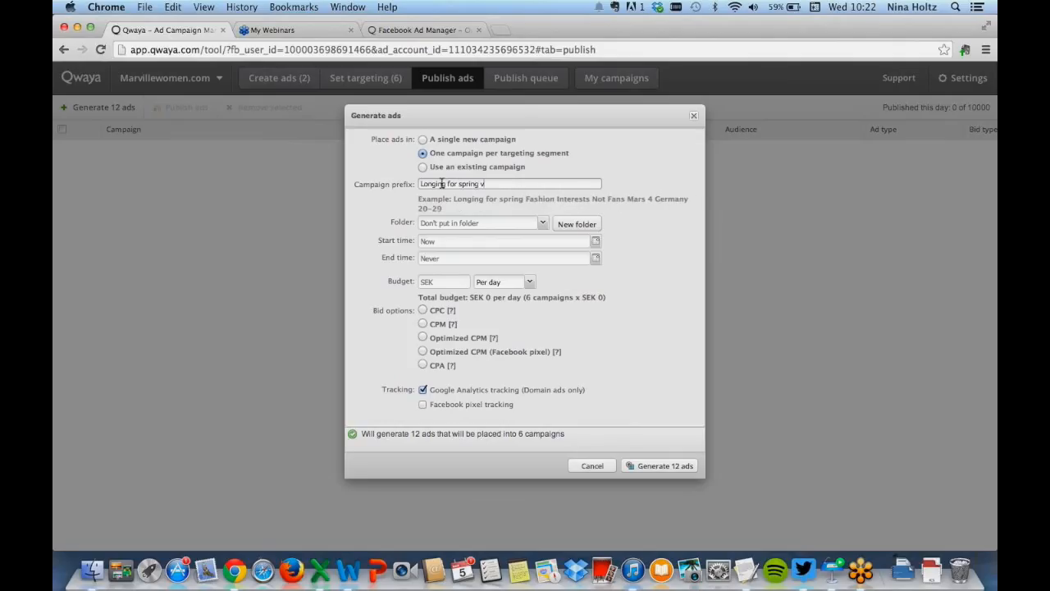
pyautogui.write('2')
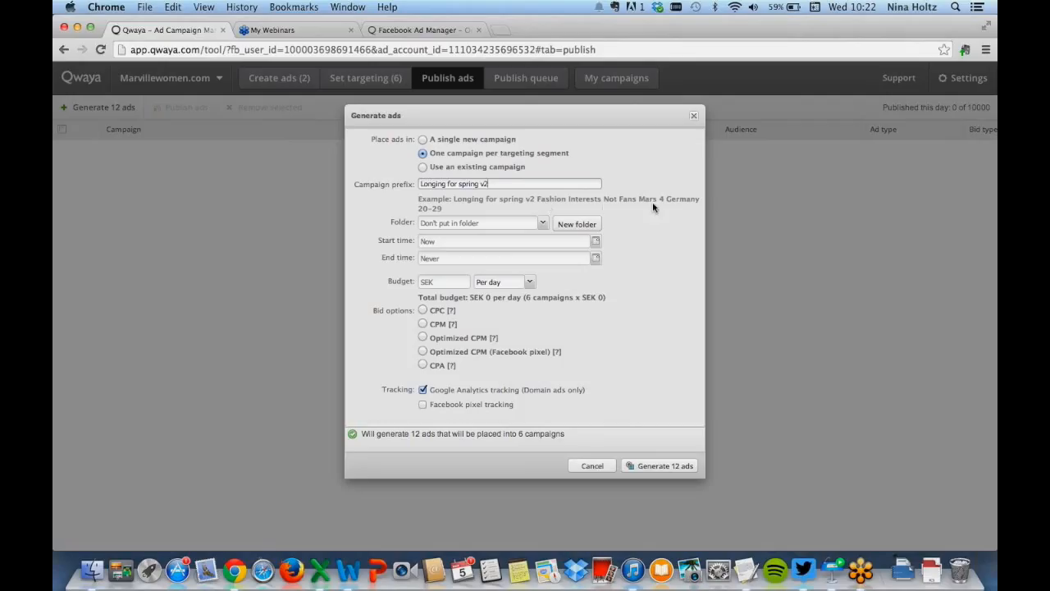
# Place the campaigns in the Longing for spring 2014 folder with a budget of 50 SEK per day
pyautogui.click(541, 226)
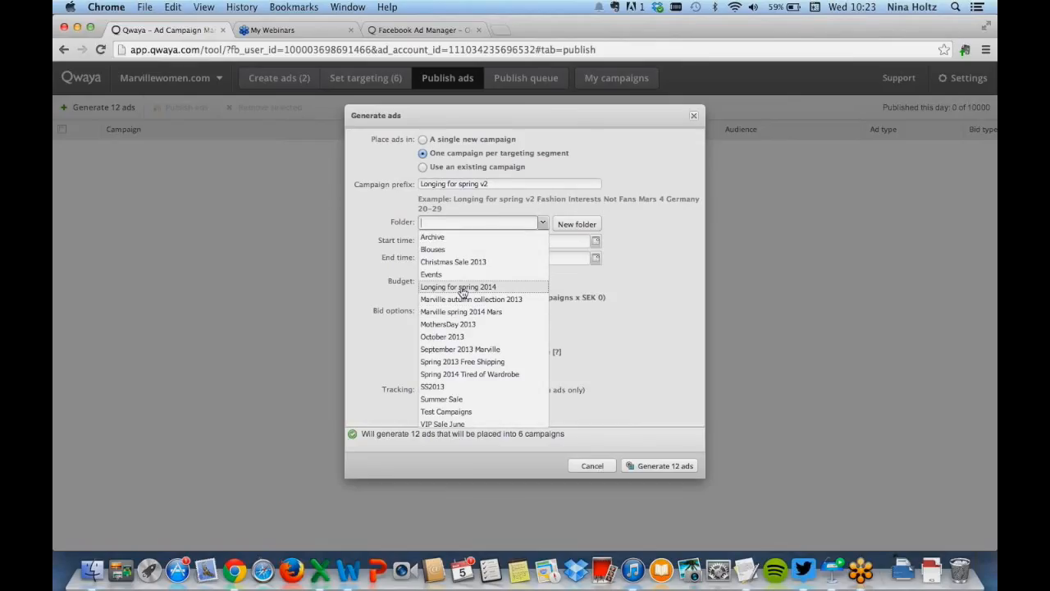
pyautogui.click(448, 288)
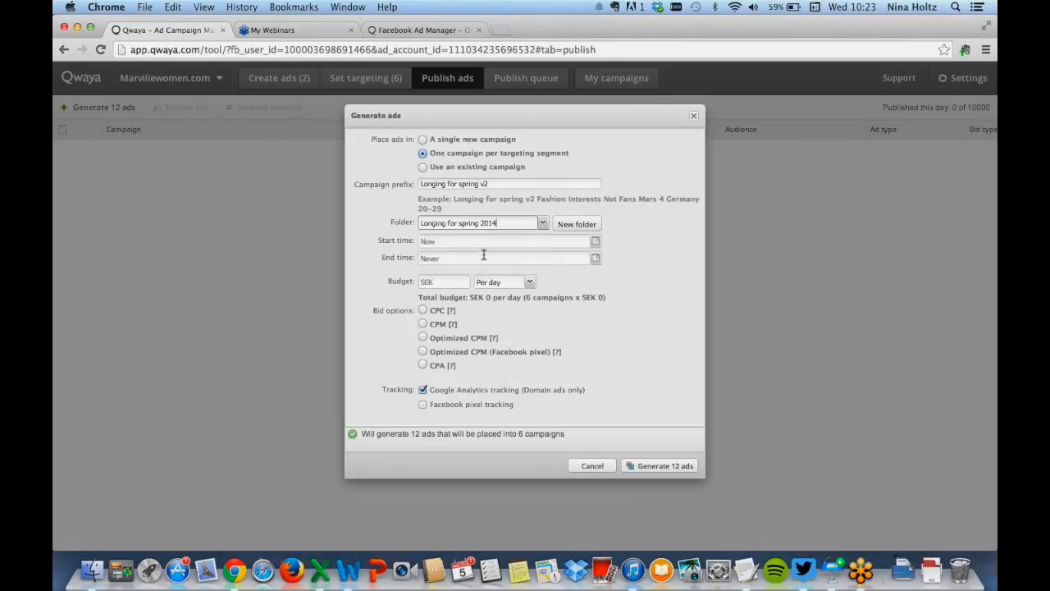
pyautogui.click(440, 280)
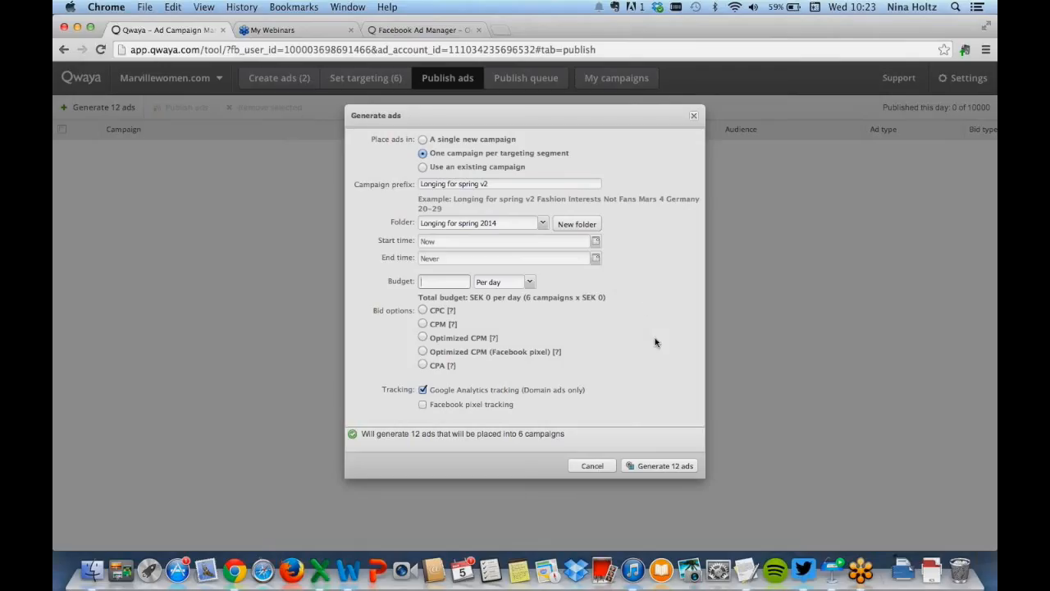
pyautogui.write('50')
# Choose Optimized CPM bidding optimized for Clicks with a bid of 5 SEK
pyautogui.click(424, 337)
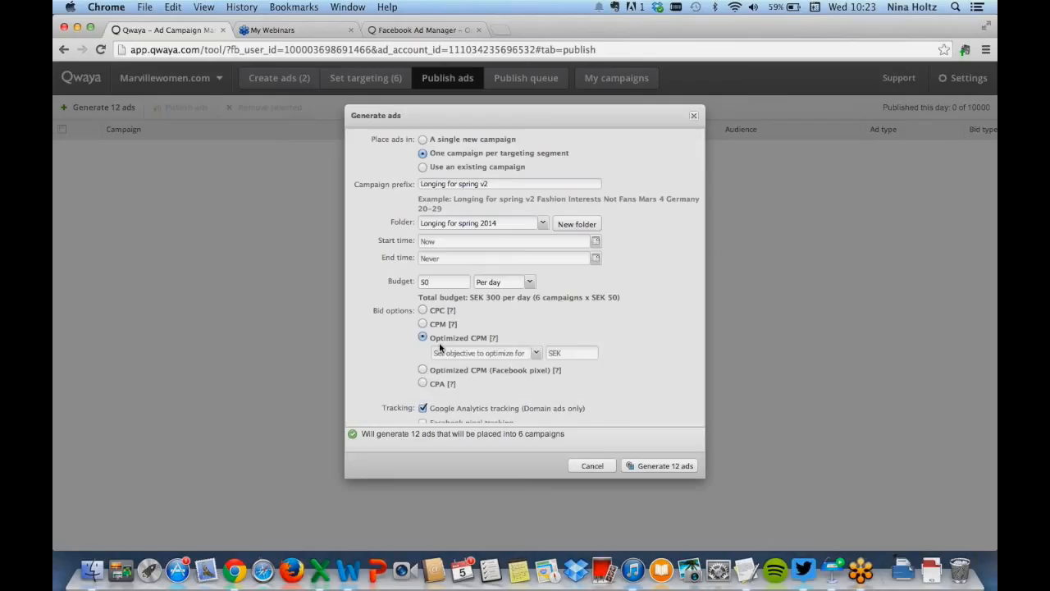
pyautogui.click(535, 353)
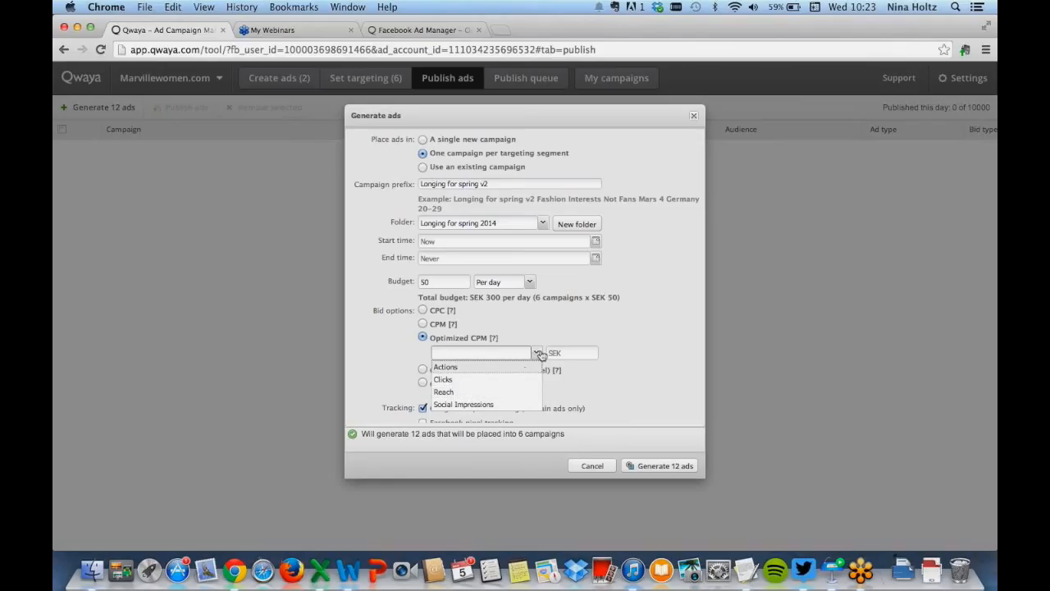
pyautogui.click(504, 380)
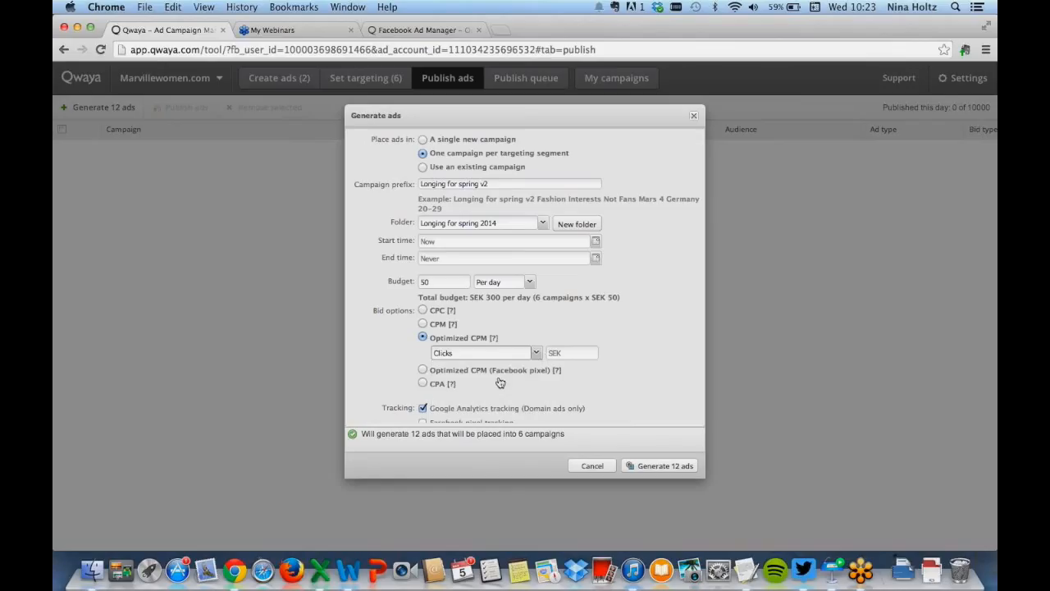
pyautogui.click(573, 352)
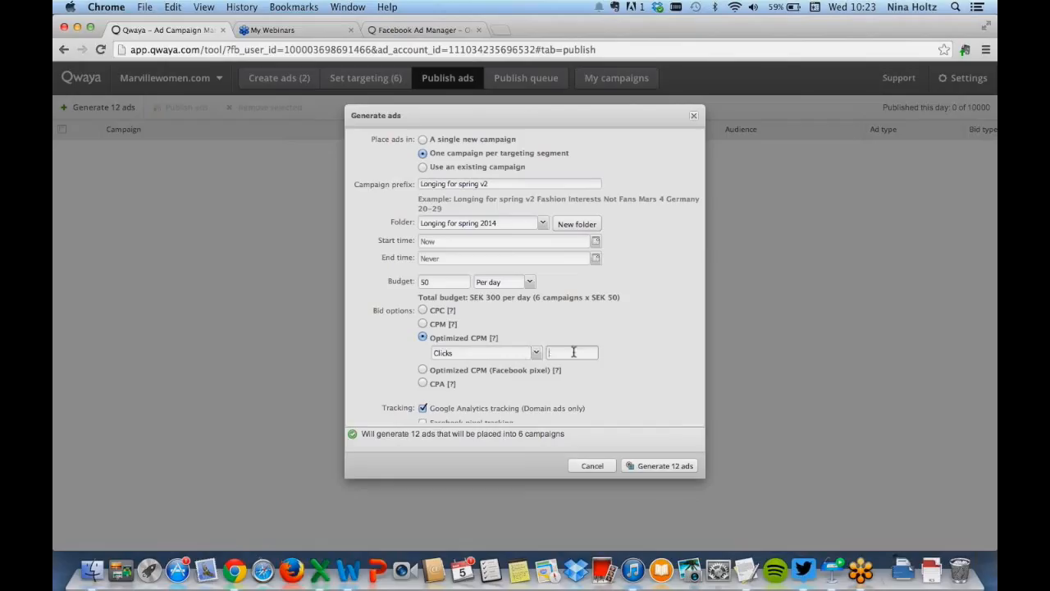
pyautogui.write('5')
# Enable Facebook pixel tracking with the Outlet pixel and generate the 12 ads
pyautogui.scroll(-1, 510, 321)
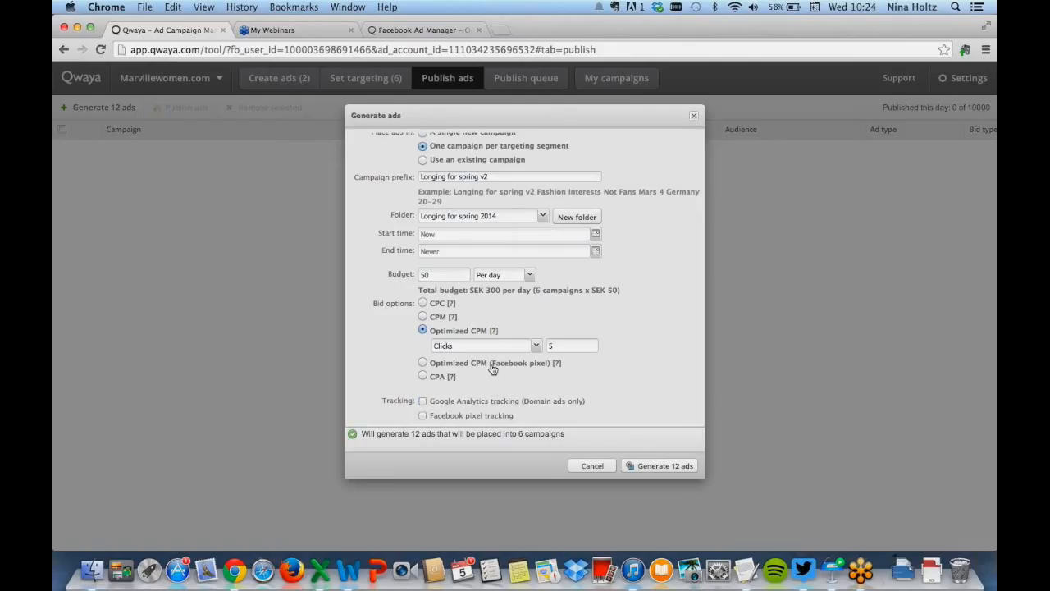
pyautogui.click(424, 415)
pyautogui.scroll(-3, 565, 394)
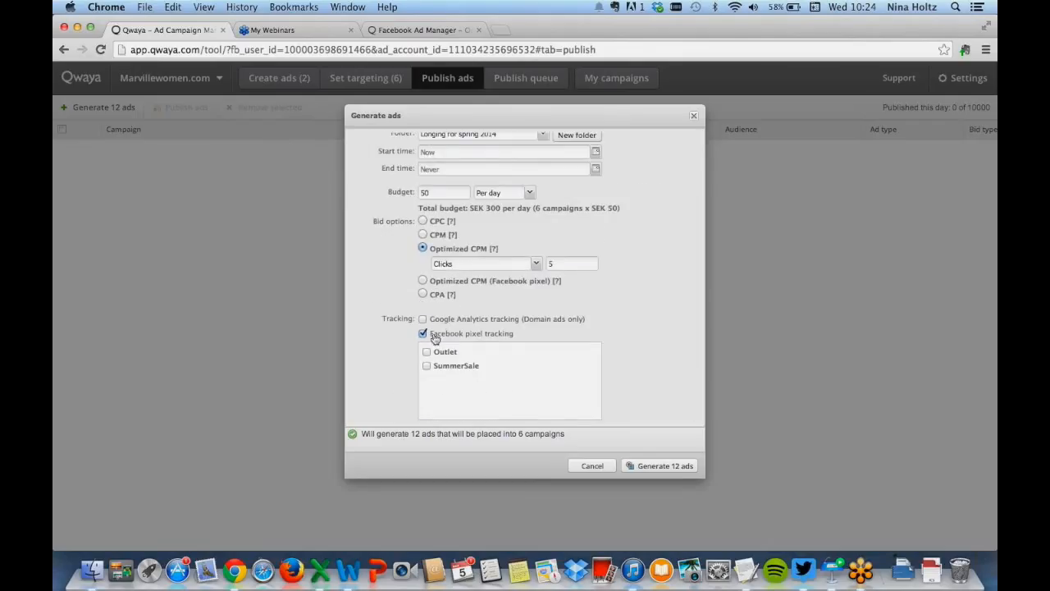
pyautogui.click(427, 352)
pyautogui.click(664, 467)
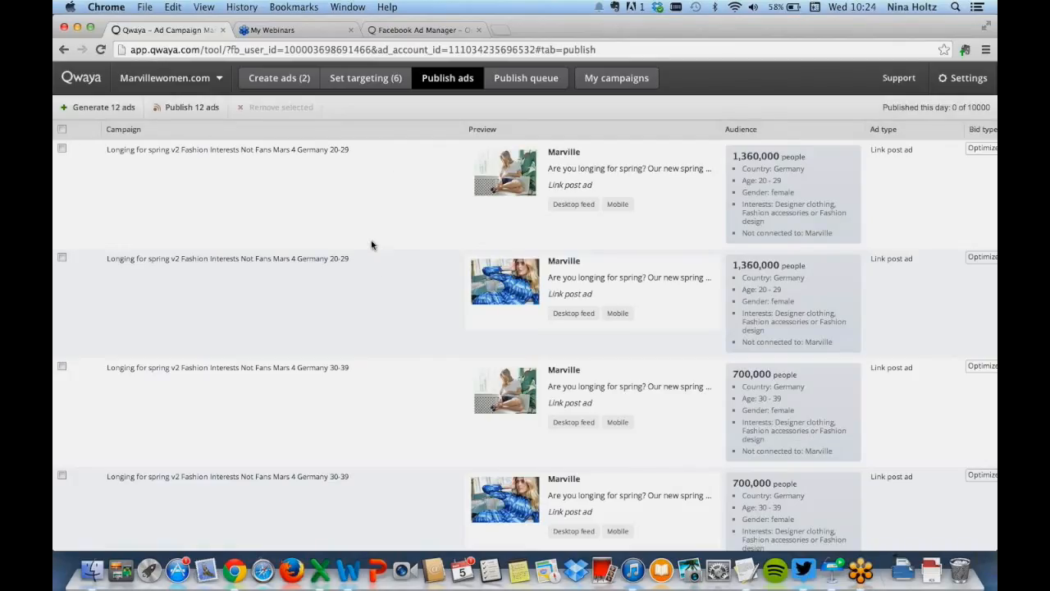
# Scroll through the generated ads to review their campaign names and audiences
pyautogui.scroll(-3, 389, 352)
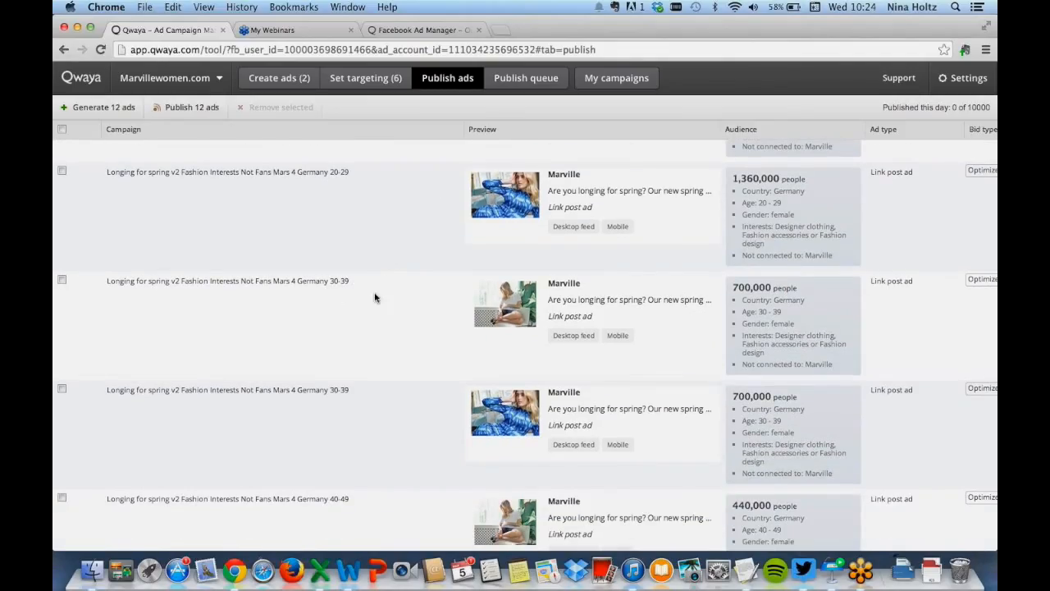
pyautogui.scroll(-5, 465, 418)
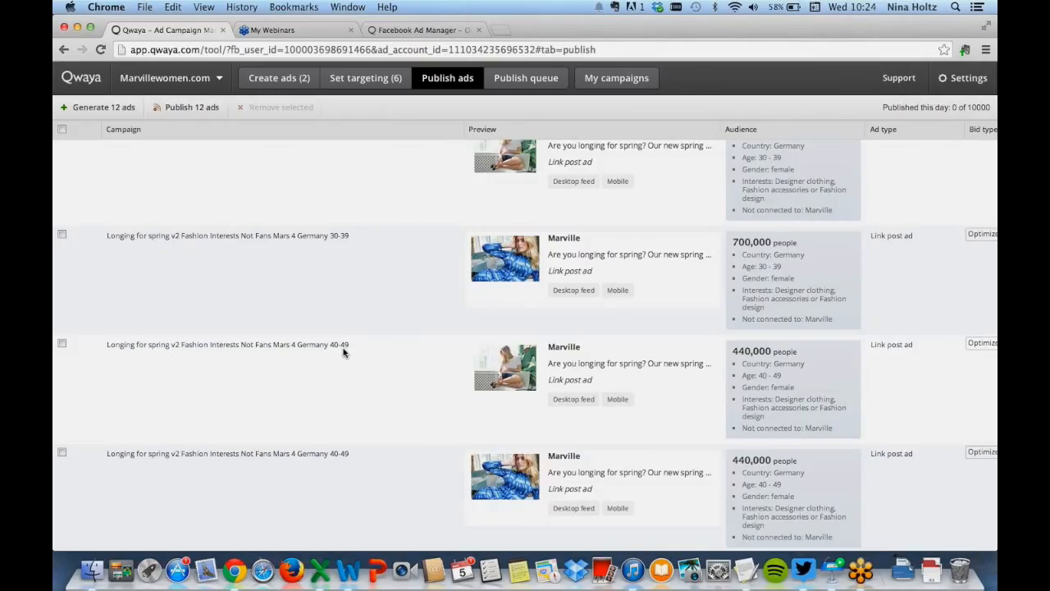
pyautogui.scroll(-3, 375, 416)
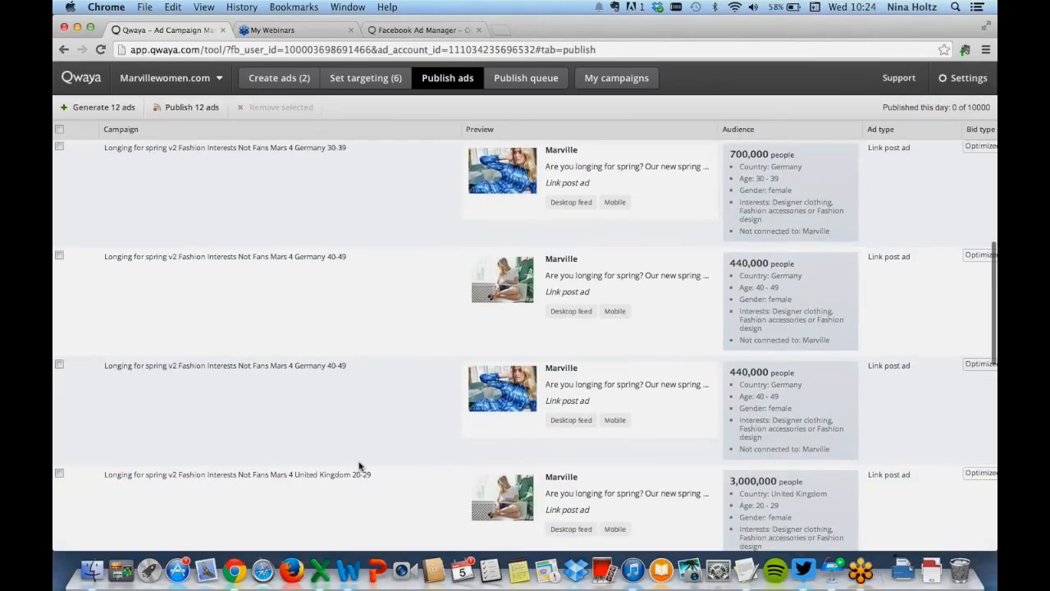
pyautogui.scroll(10, 391, 489)
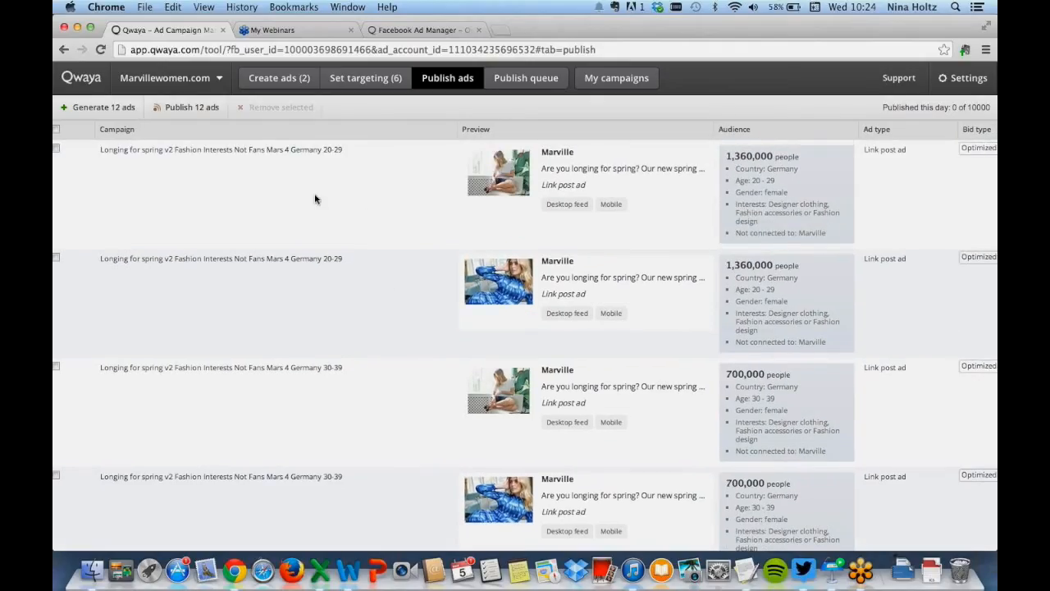
pyautogui.click(56, 148)
pyautogui.click(55, 258)
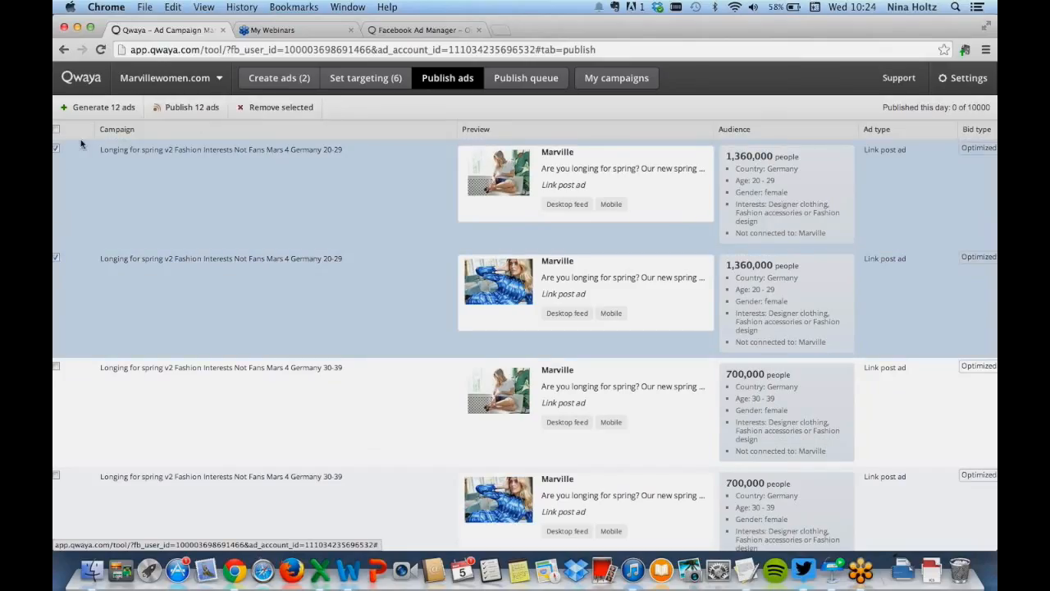
pyautogui.click(56, 148)
pyautogui.click(56, 257)
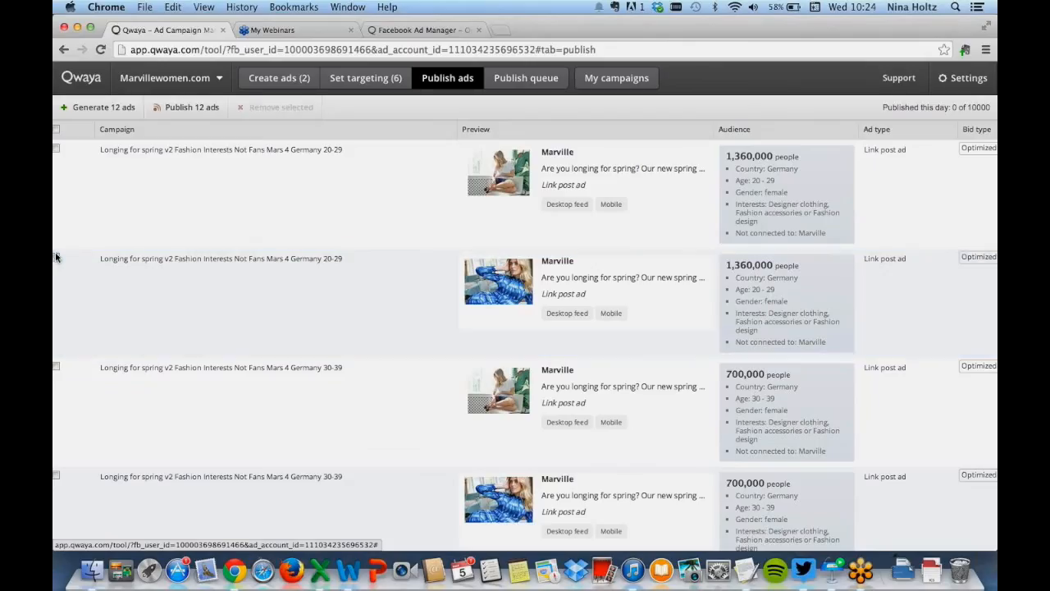
# Publish all 12 ads to Facebook and acknowledge the confirmation
pyautogui.click(187, 112)
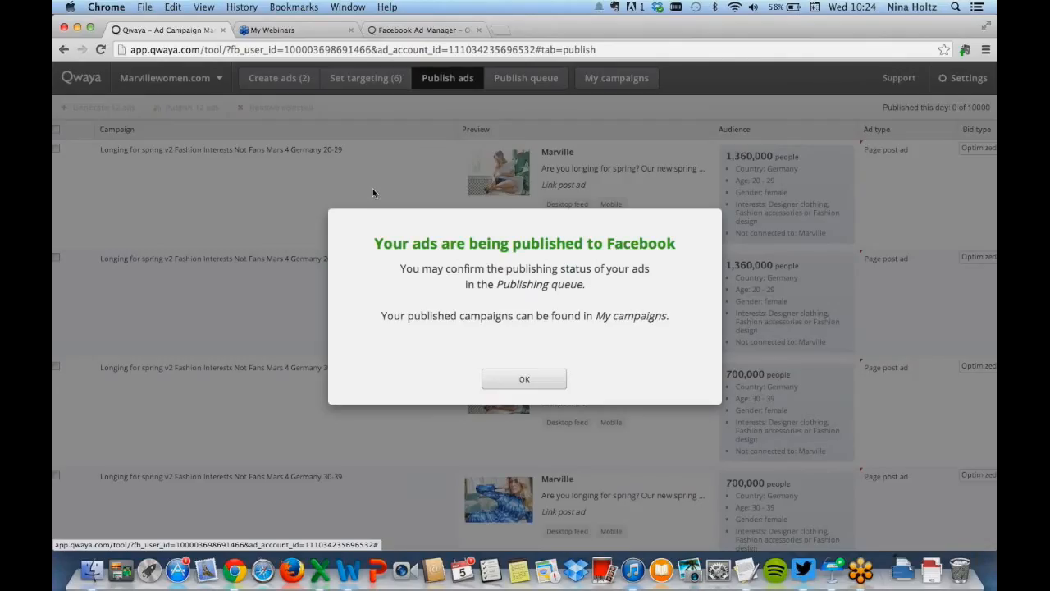
pyautogui.click(519, 379)
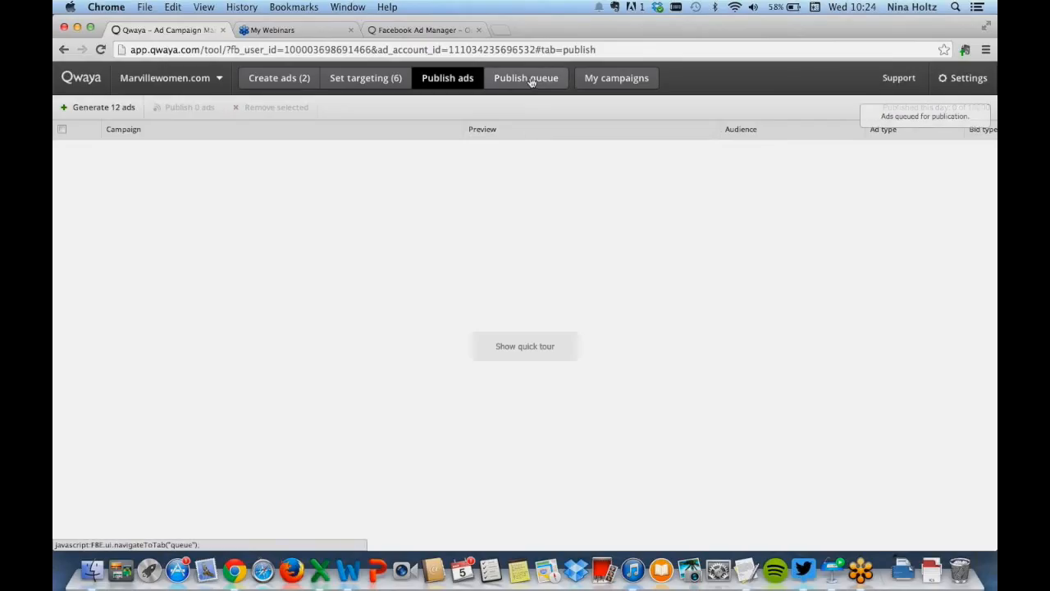
# Open My campaigns and browse the campaign folders
pyautogui.click(617, 79)
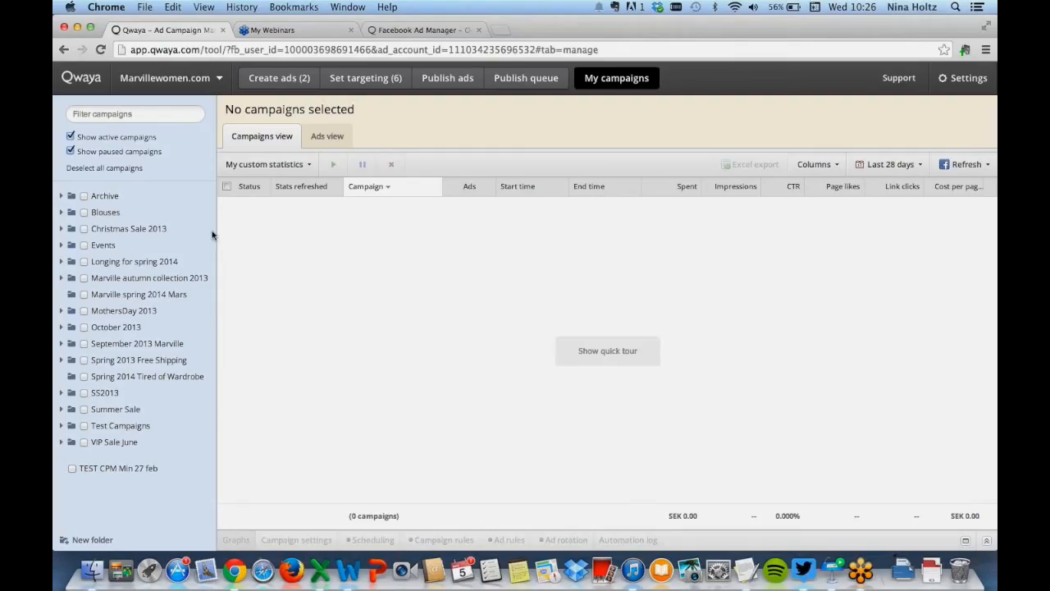
pyautogui.click(61, 279)
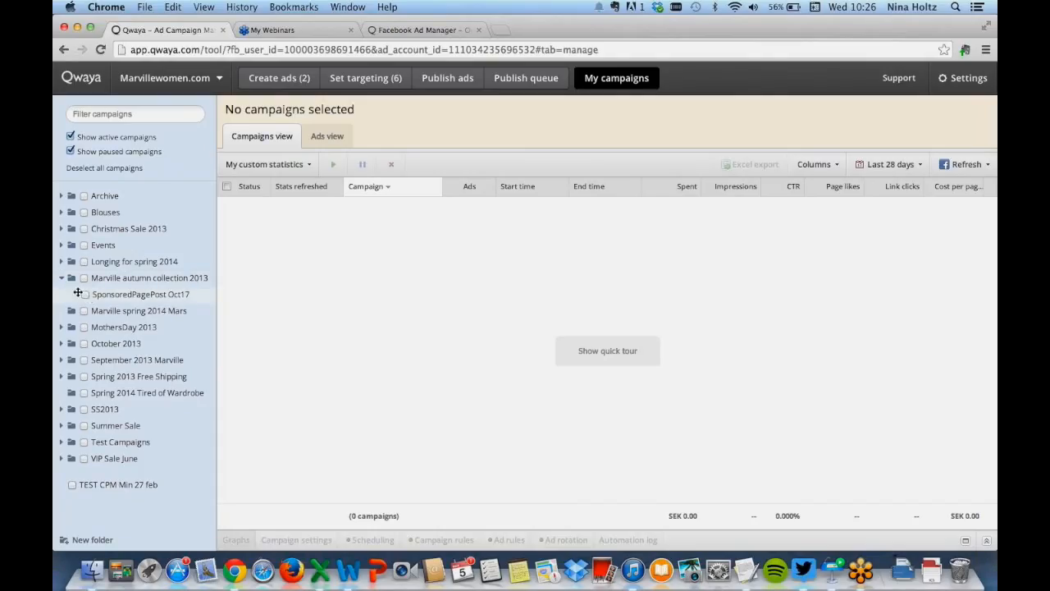
pyautogui.click(62, 278)
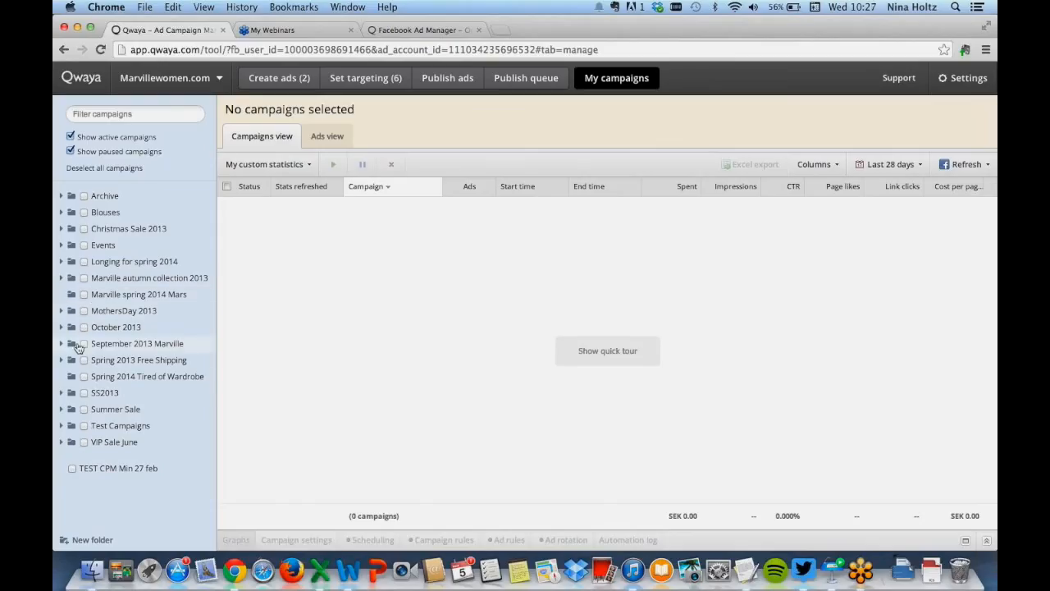
# Expand the Longing for spring 2014 folder and select its four Longing for Spring Feb 19 campaigns
pyautogui.click(61, 262)
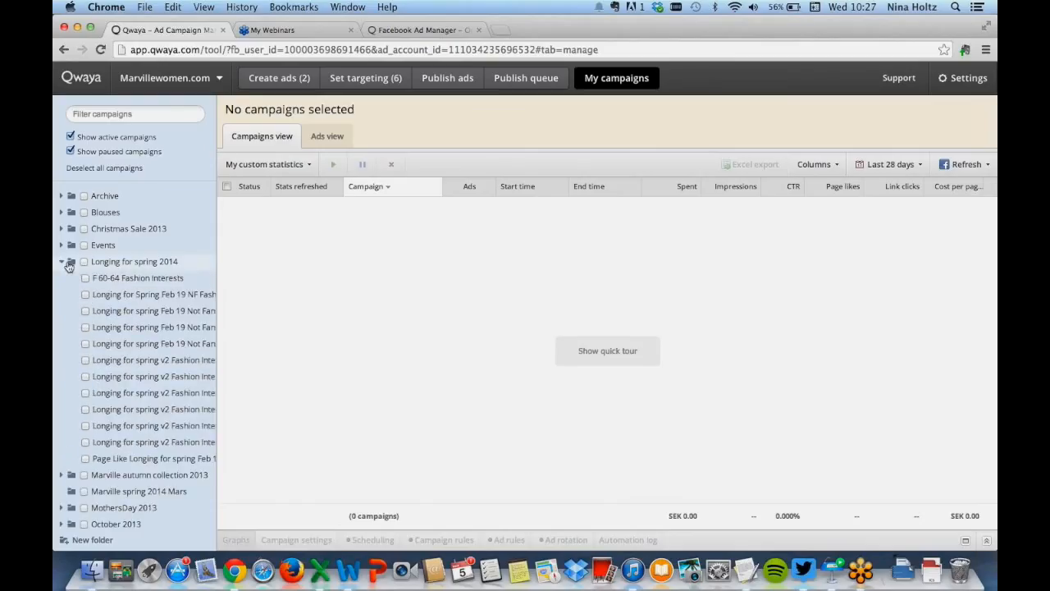
pyautogui.click(86, 295)
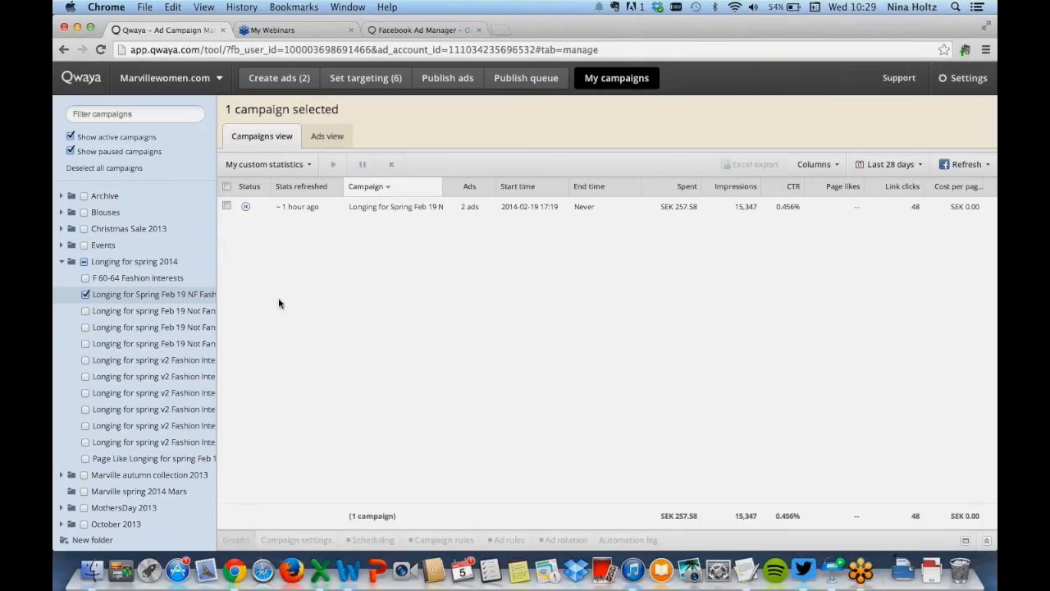
pyautogui.click(85, 310)
pyautogui.click(85, 327)
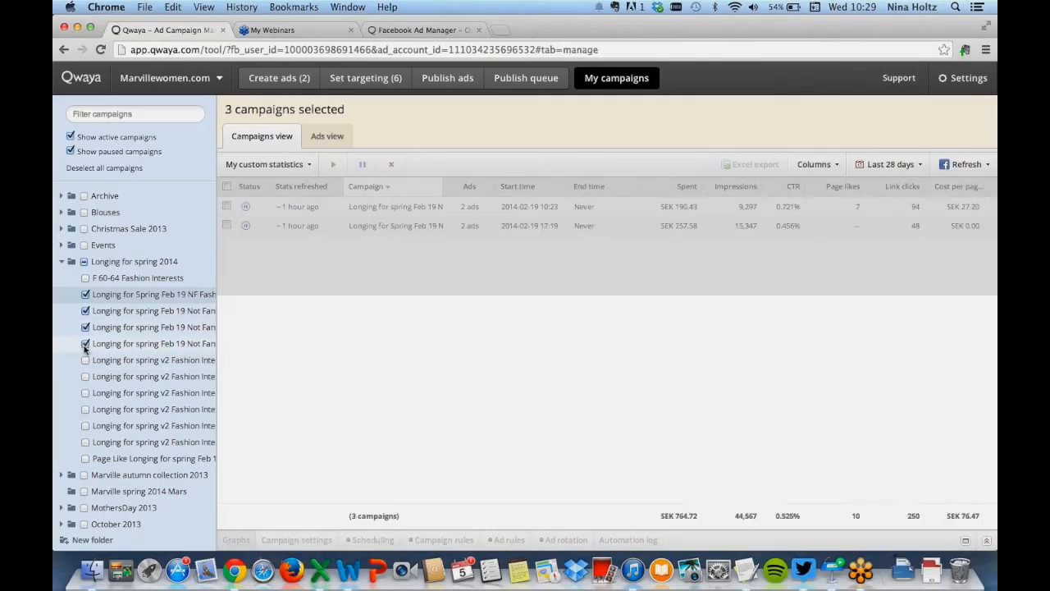
pyautogui.click(85, 344)
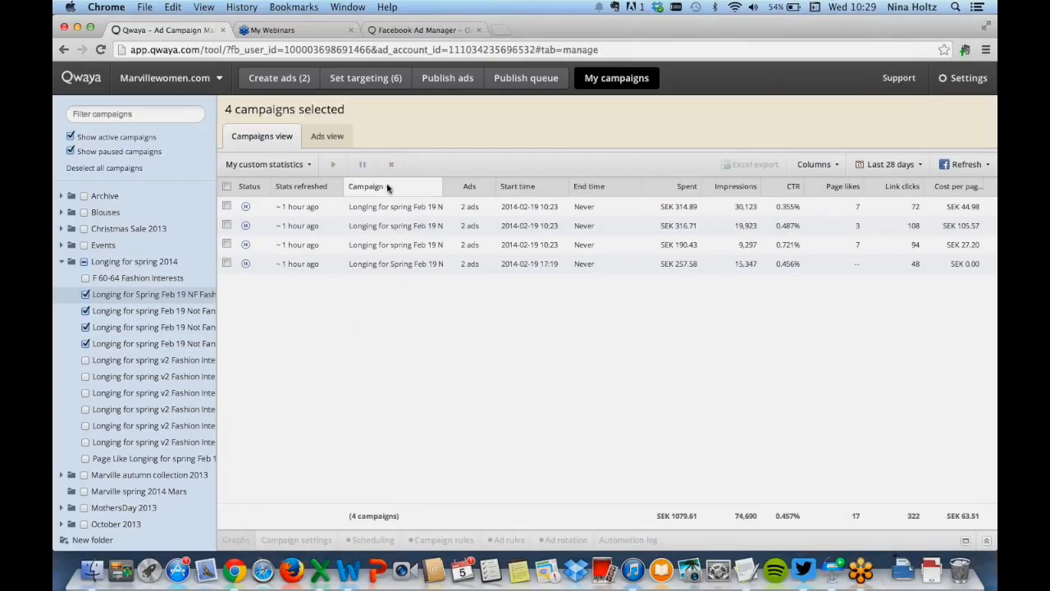
# Switch the campaign table to Basic statistics and browse the available column categories
pyautogui.click(282, 167)
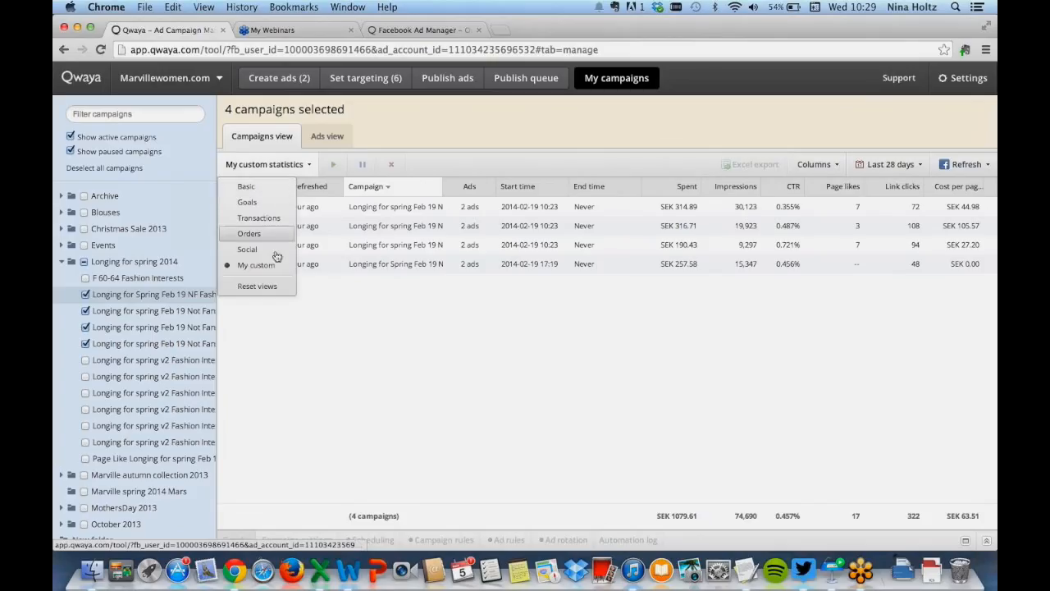
pyautogui.click(271, 195)
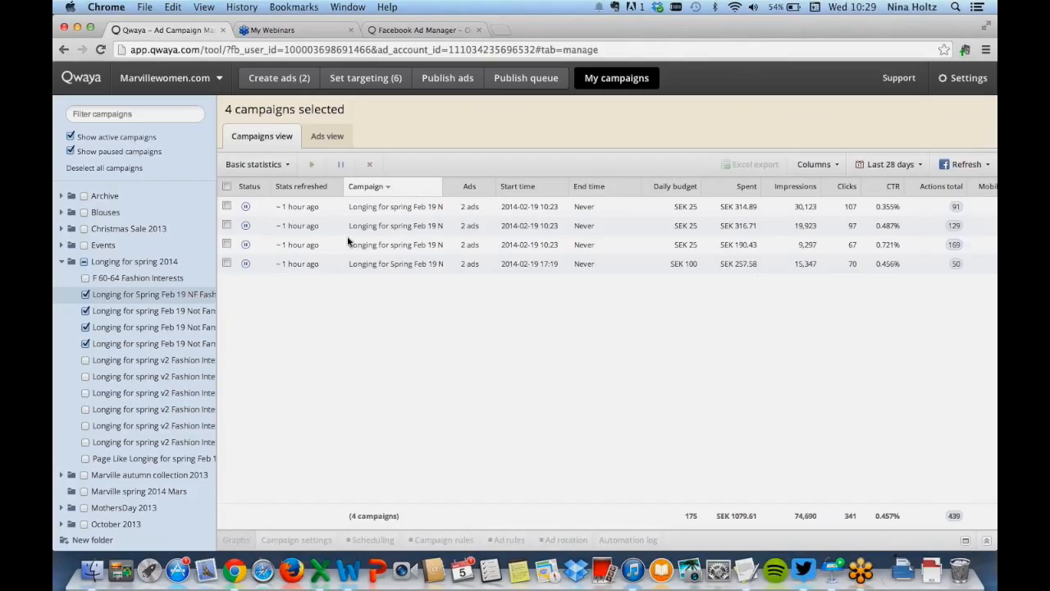
pyautogui.click(816, 165)
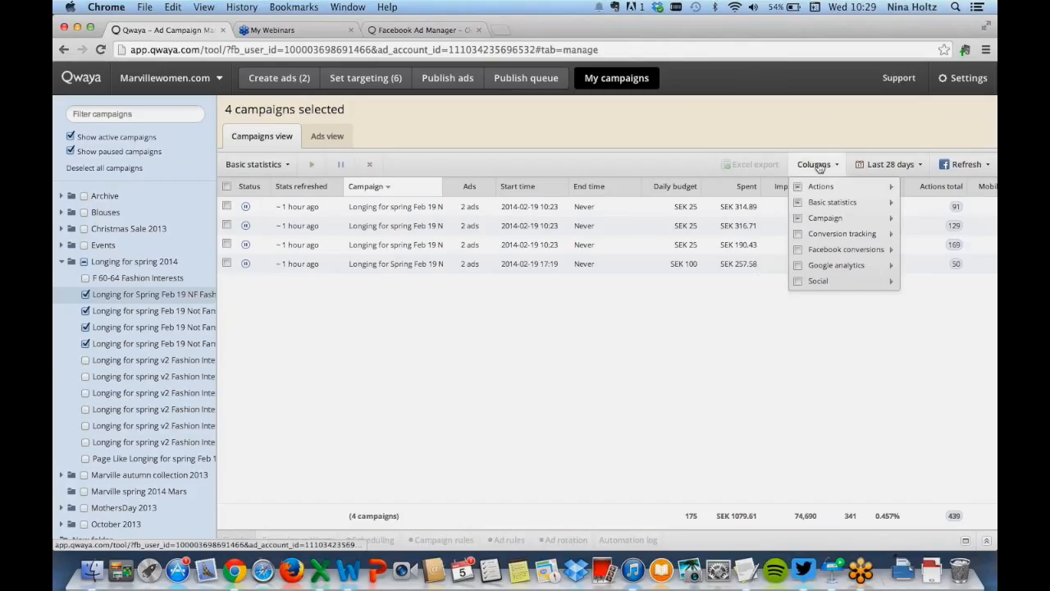
pyautogui.moveTo(820, 187)
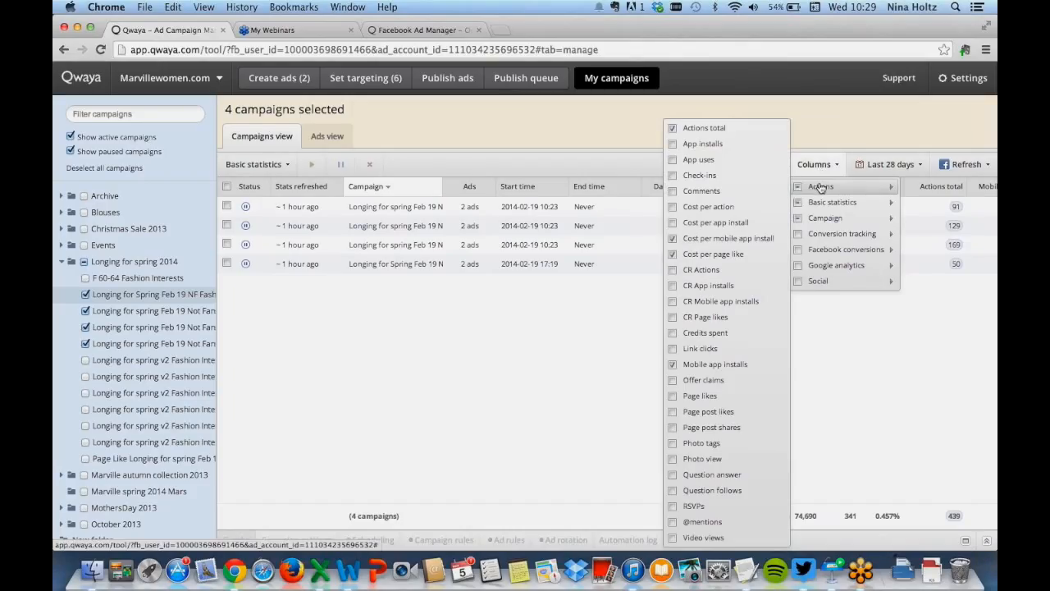
pyautogui.moveTo(818, 207)
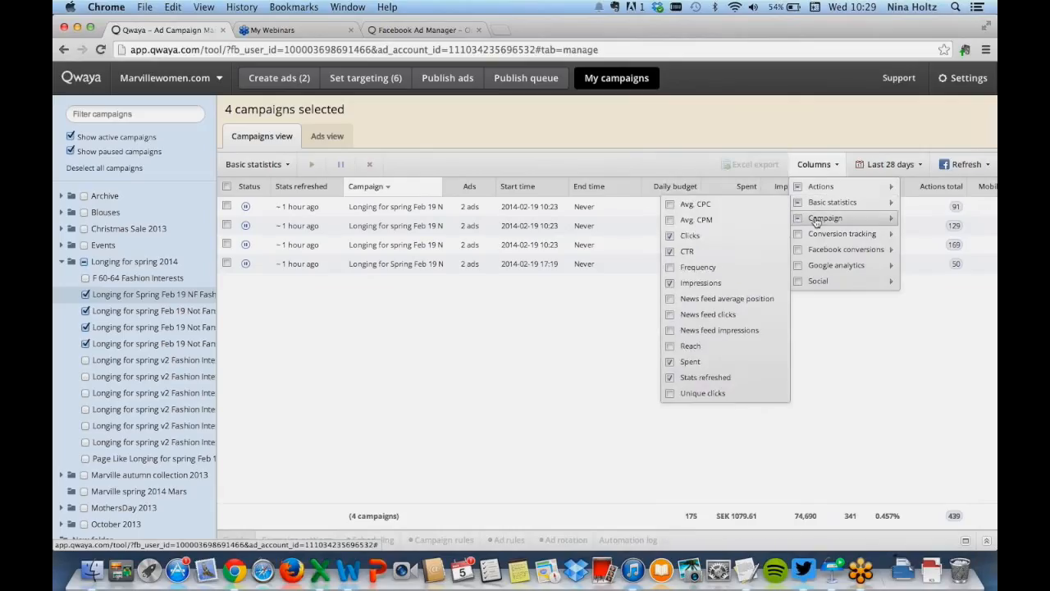
pyautogui.moveTo(813, 239)
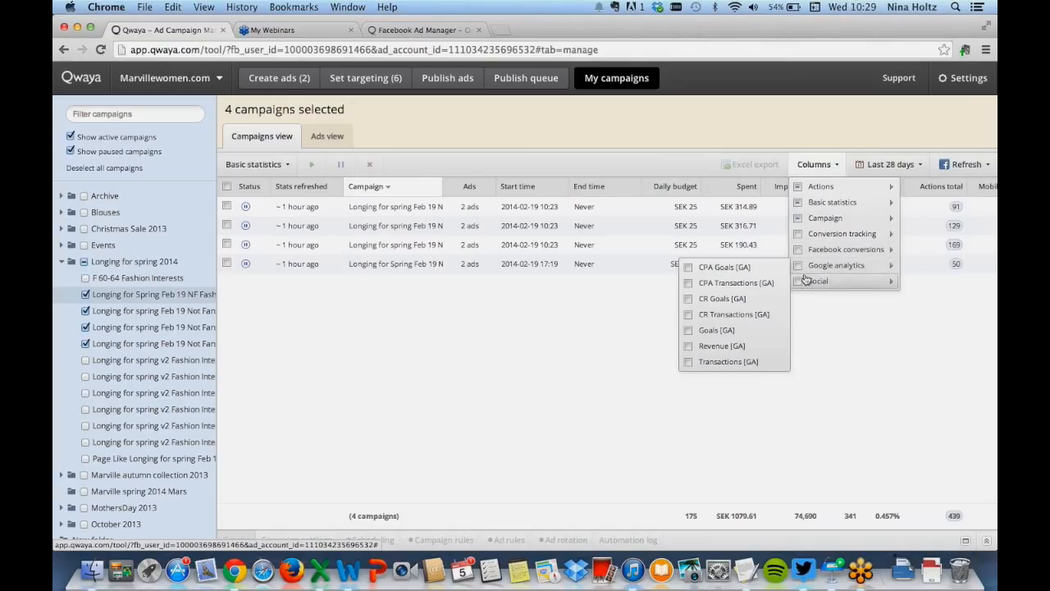
pyautogui.click(804, 165)
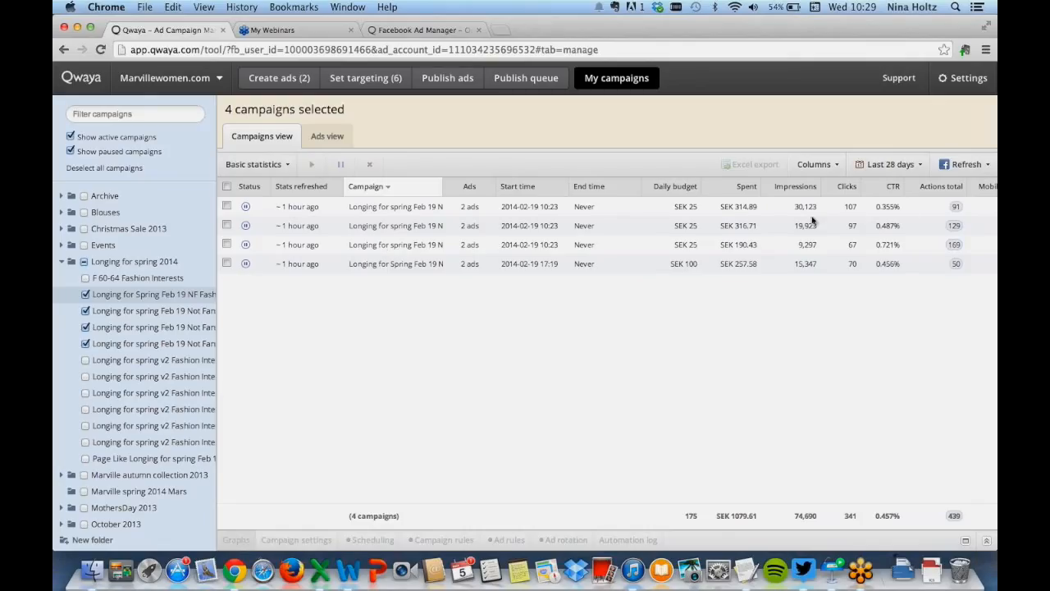
# Select the first campaign and open its performance graphs panel, checking the export options
pyautogui.click(267, 164)
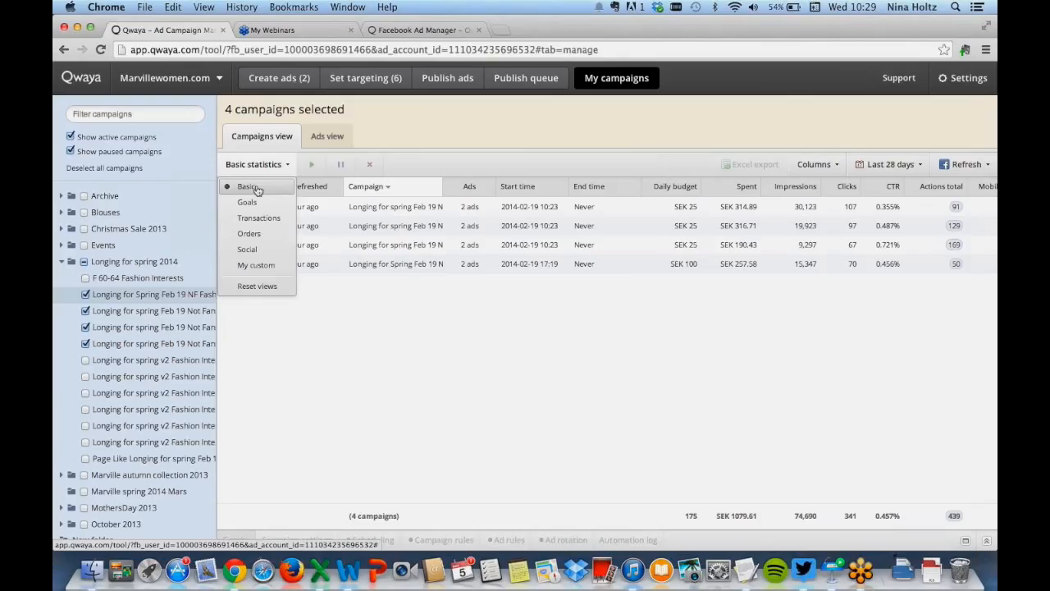
pyautogui.click(280, 171)
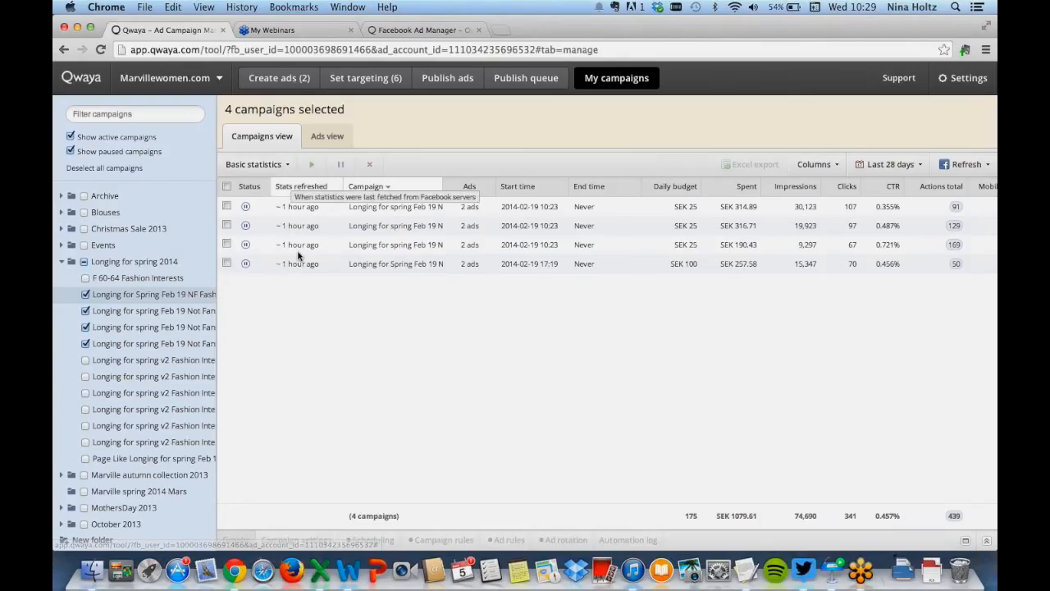
pyautogui.click(227, 207)
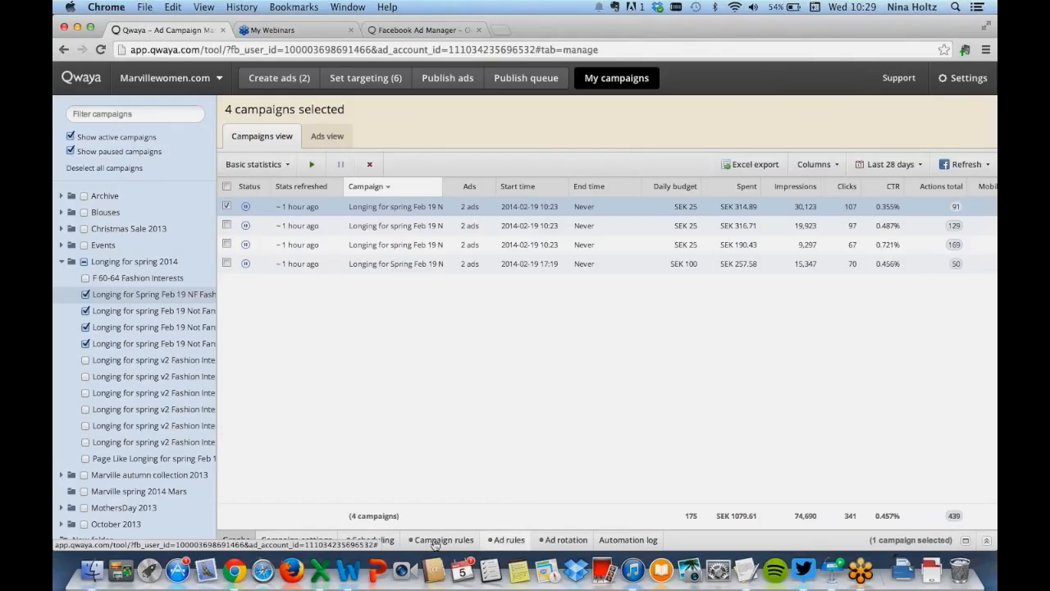
pyautogui.click(237, 541)
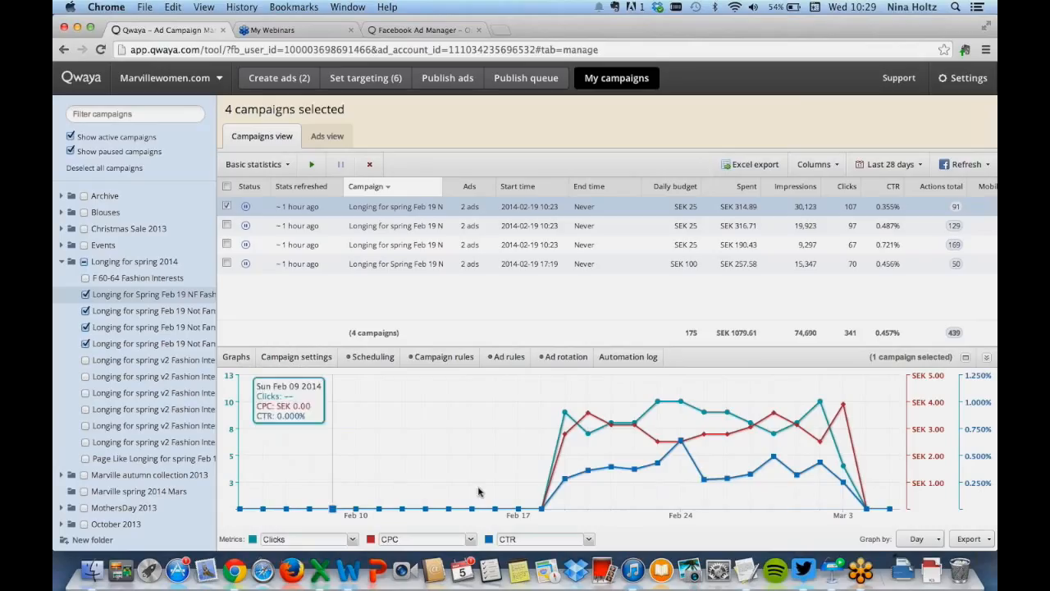
pyautogui.click(981, 538)
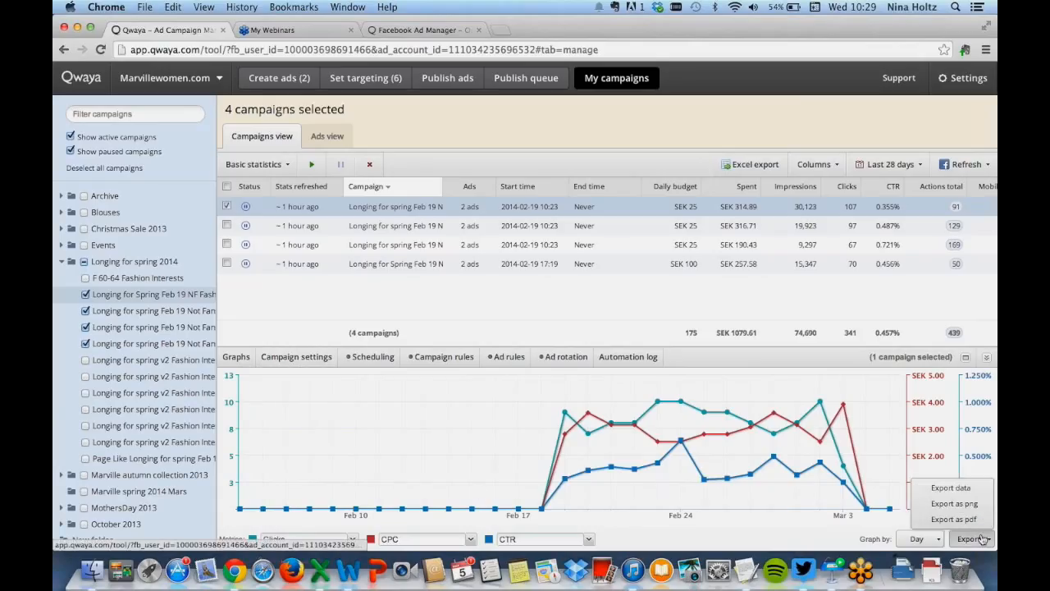
pyautogui.click(982, 538)
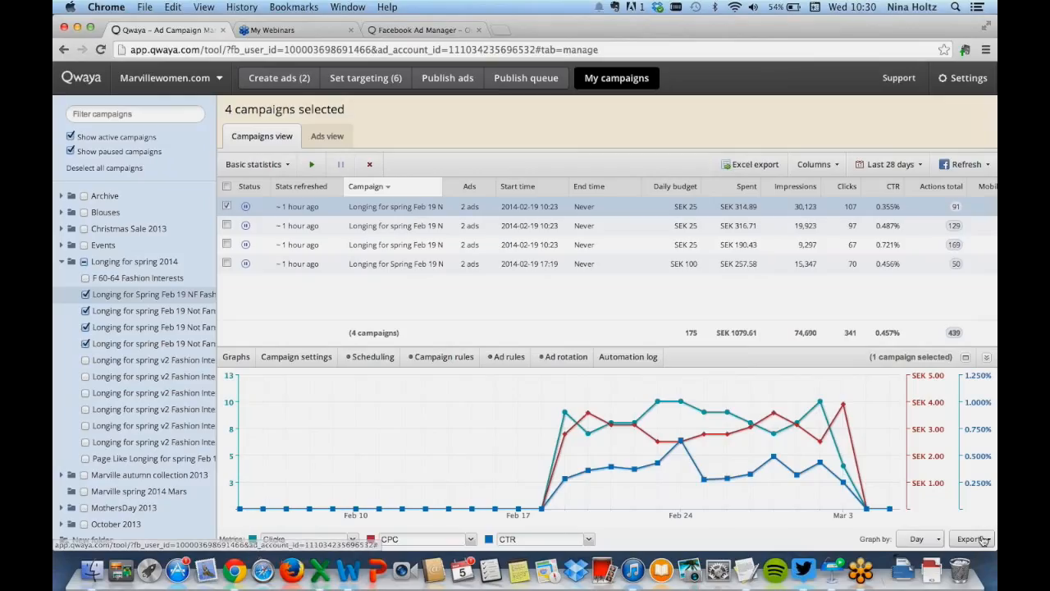
# Schedule the selected campaign to also run 8:00–0:00 on Saturday and Sunday, turn scheduling on and save
pyautogui.click(302, 358)
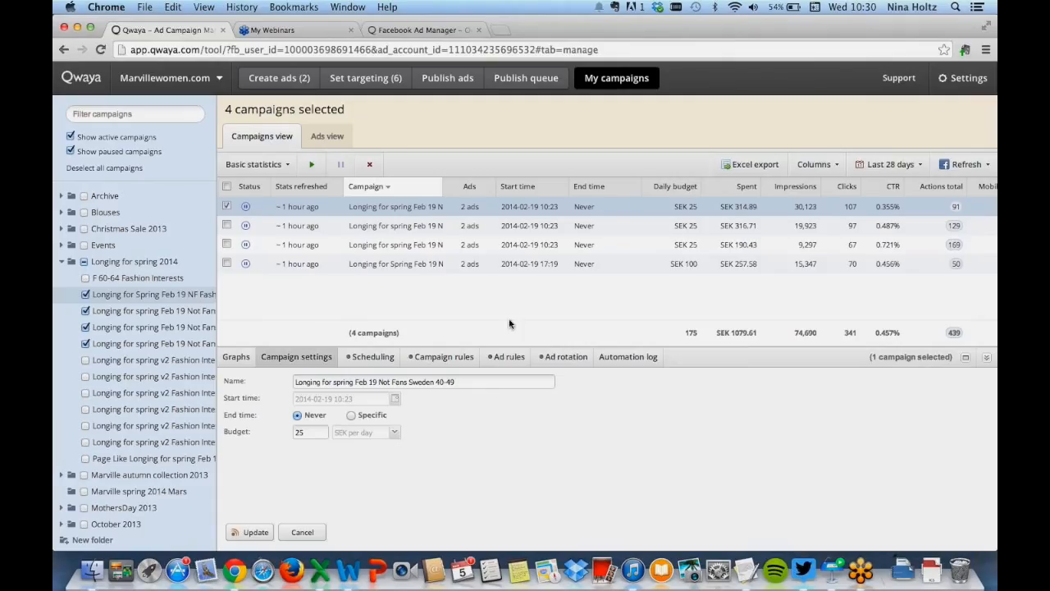
pyautogui.click(358, 356)
pyautogui.click(568, 355)
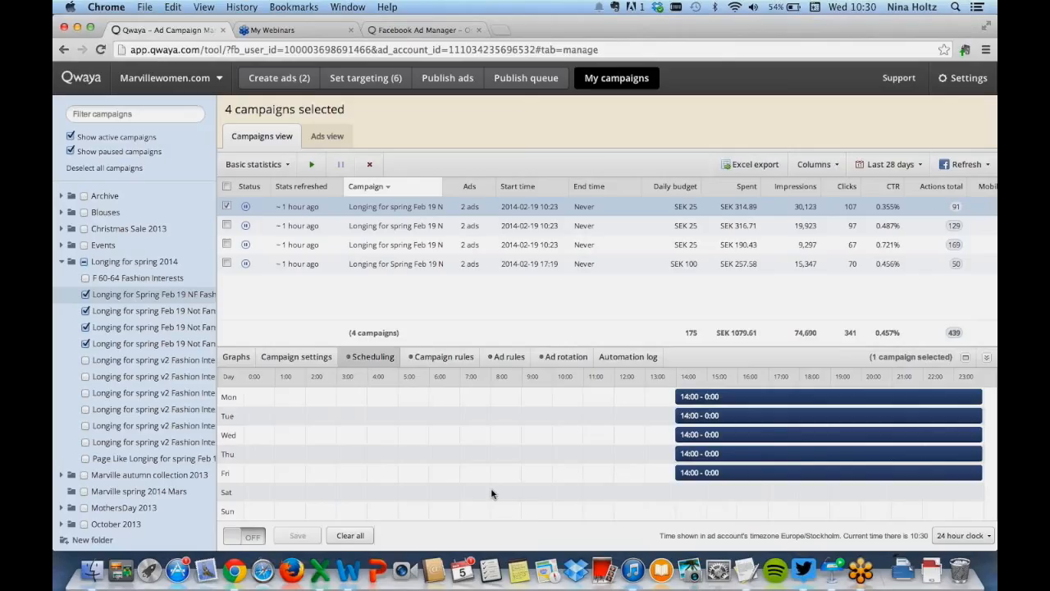
pyautogui.moveTo(492, 492); pyautogui.dragTo(984, 491)
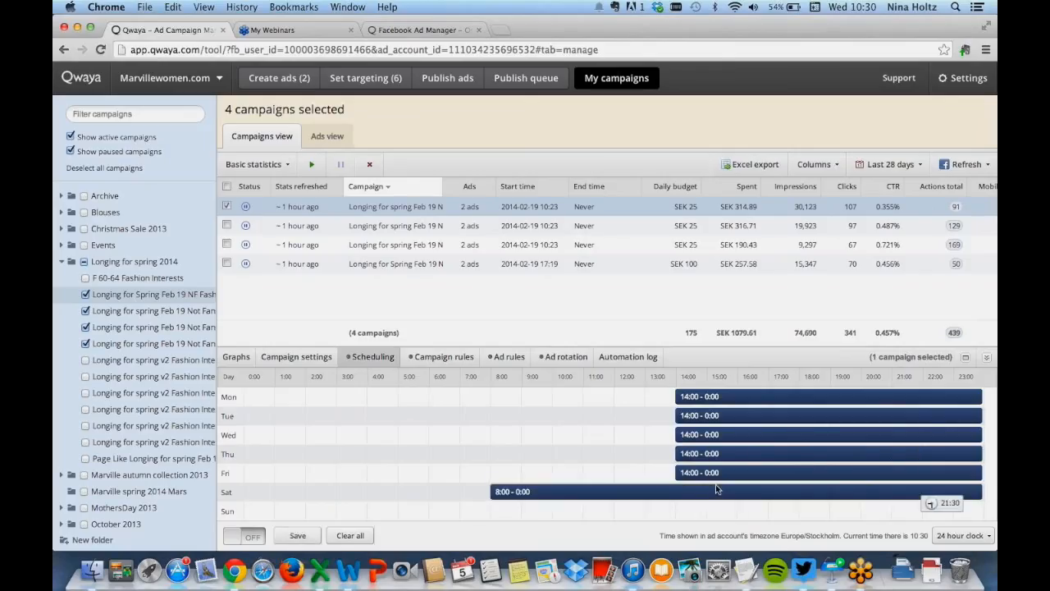
pyautogui.rightClick(601, 499)
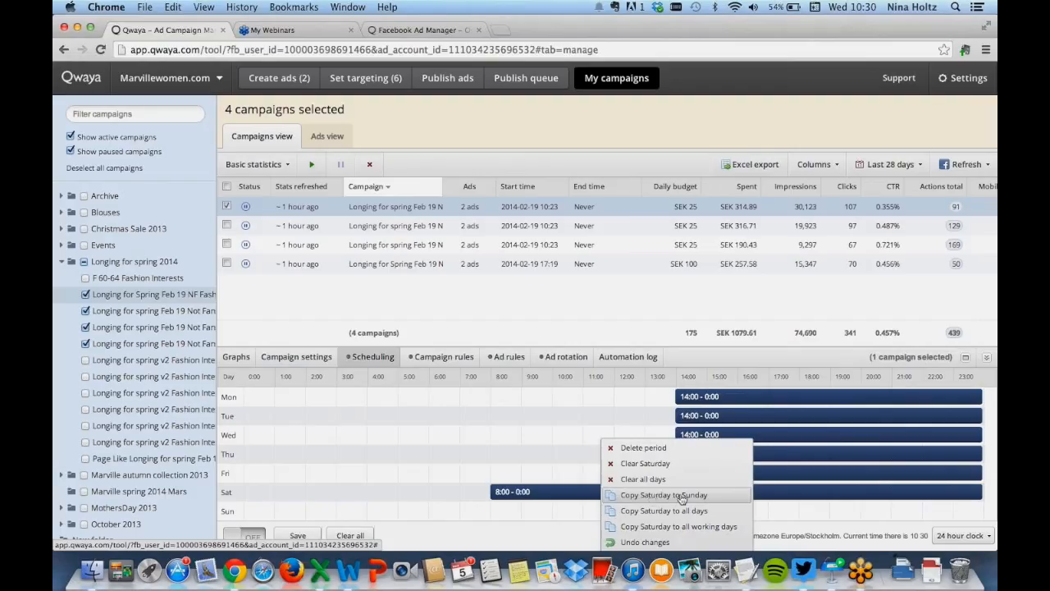
pyautogui.click(723, 501)
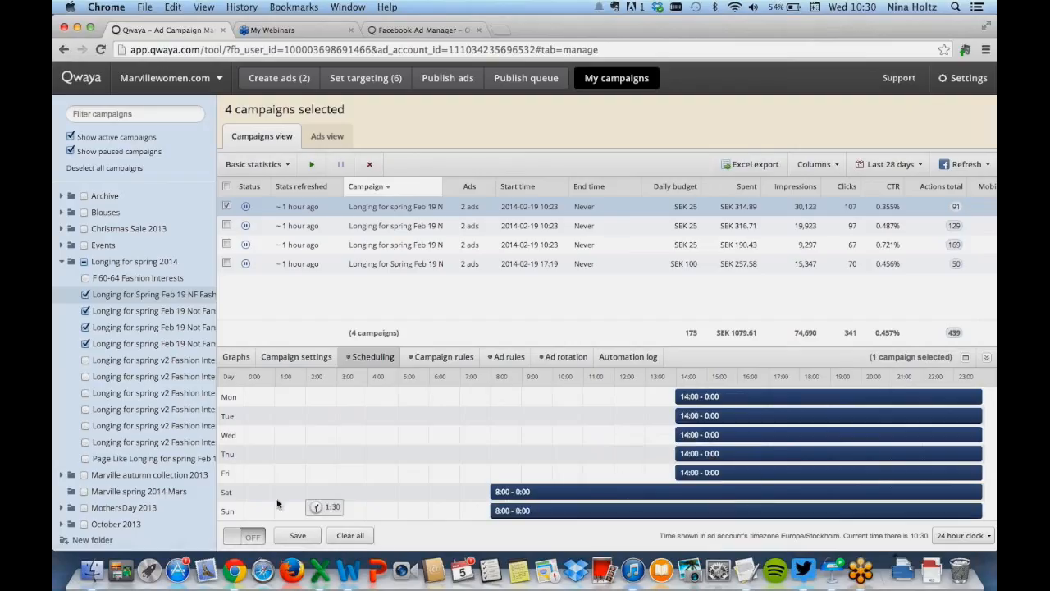
pyautogui.click(252, 541)
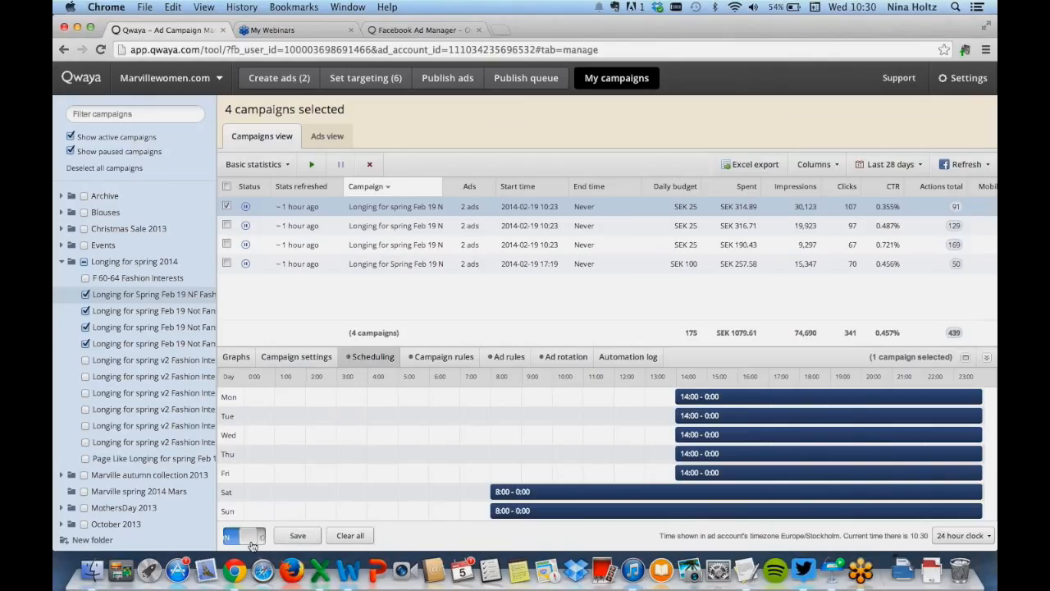
pyautogui.click(302, 539)
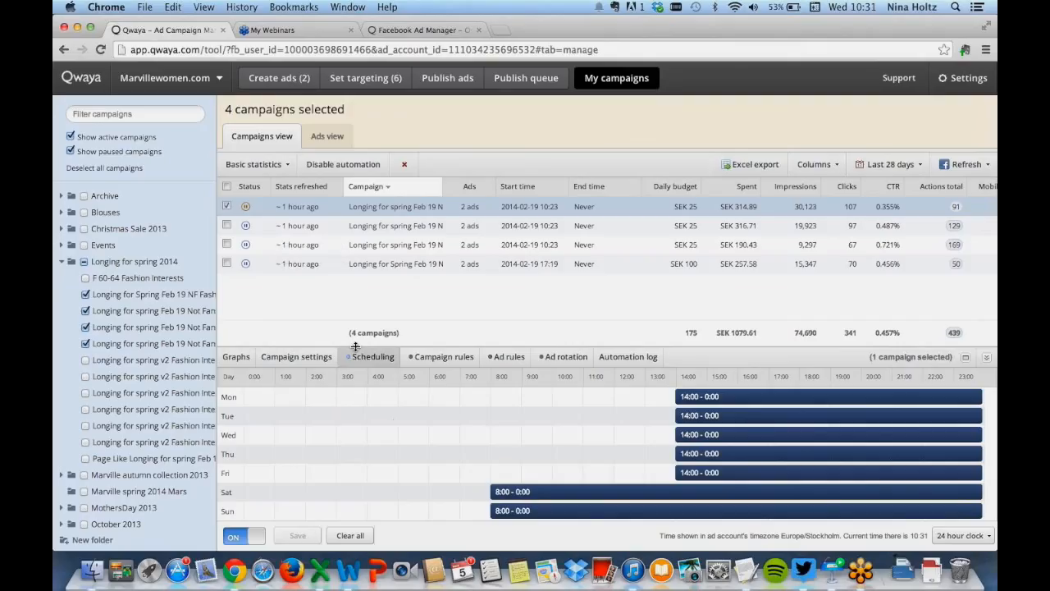
# Open the campaign rules and browse the metrics available for the rule condition
pyautogui.click(447, 358)
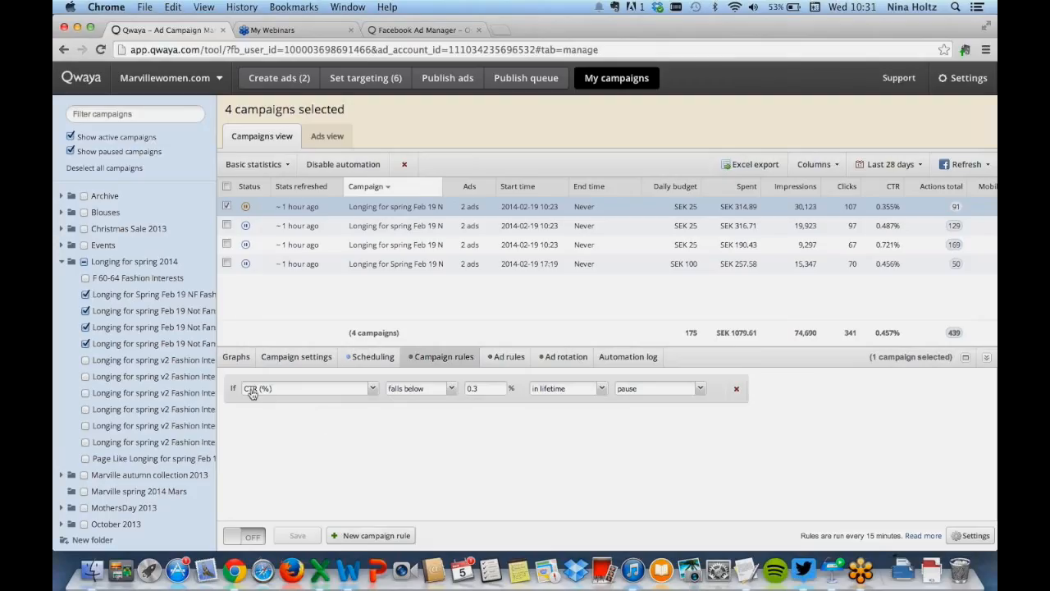
pyautogui.click(374, 389)
pyautogui.scroll(-1, 372, 310)
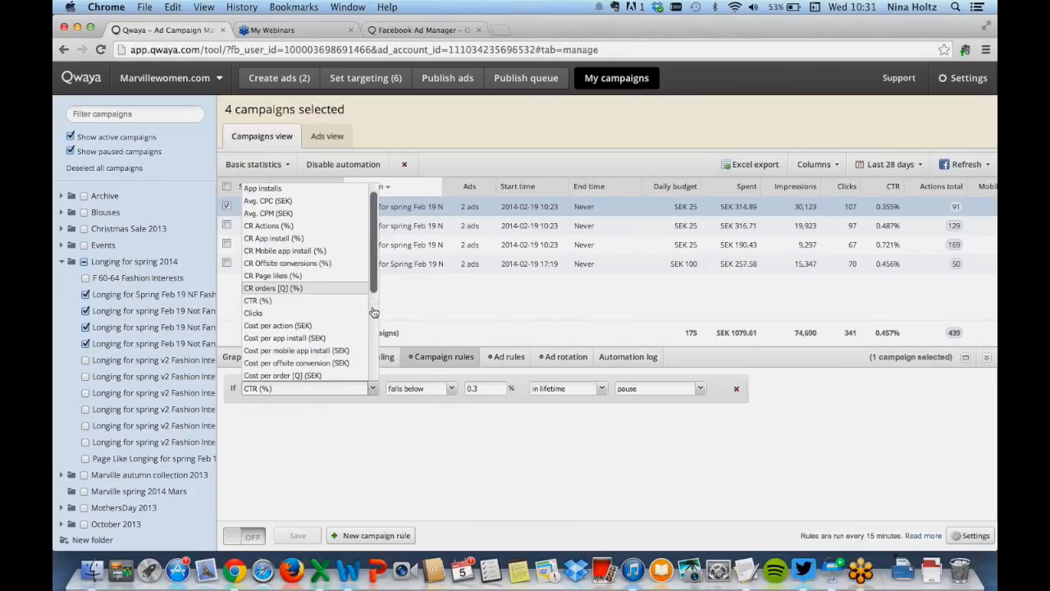
pyautogui.scroll(-2, 372, 310)
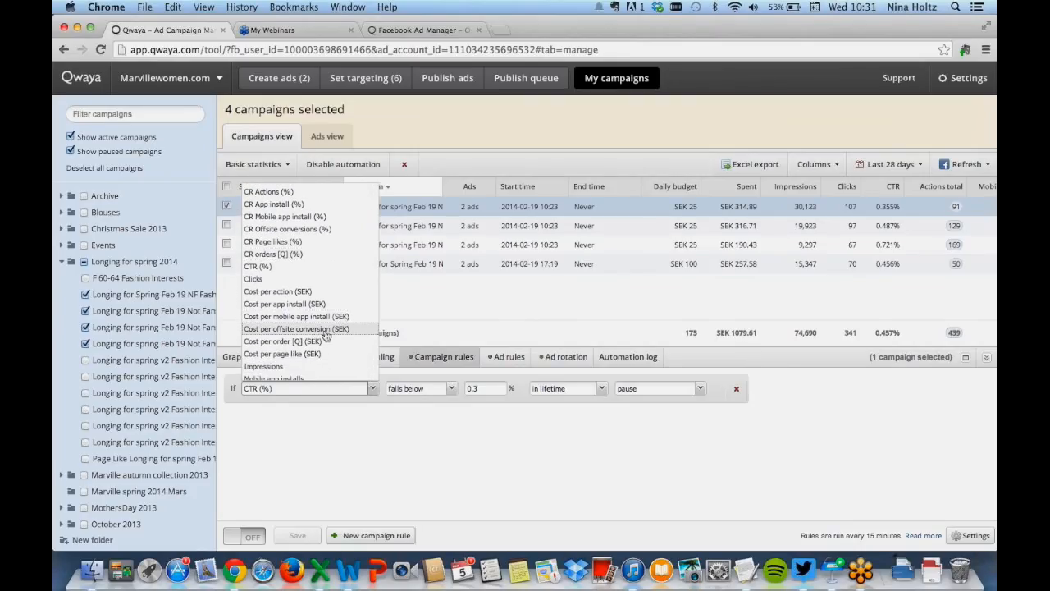
pyautogui.scroll(-1, 332, 336)
pyautogui.scroll(-3, 332, 336)
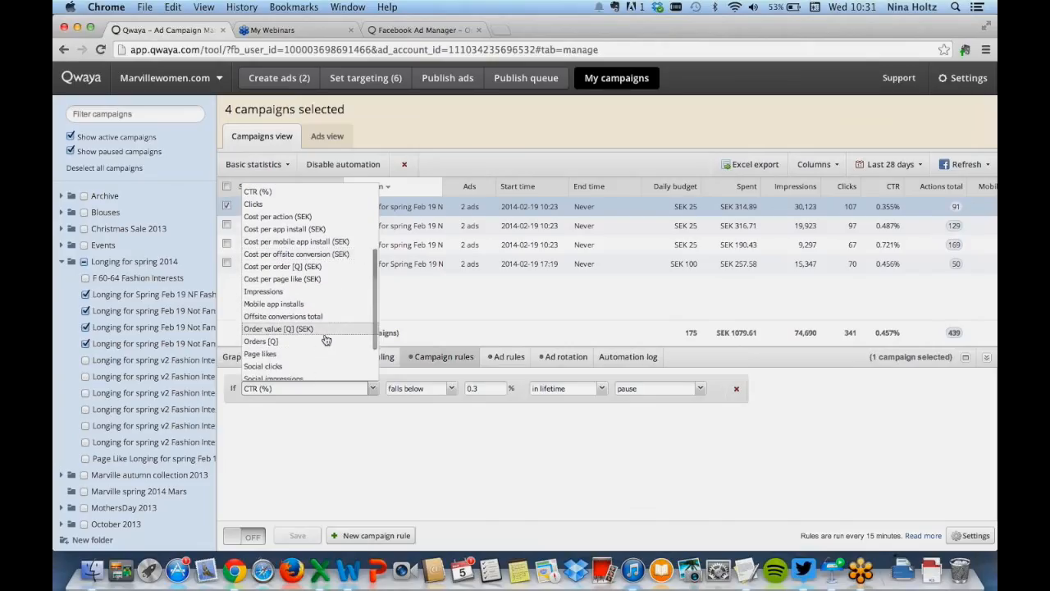
pyautogui.scroll(-1, 322, 358)
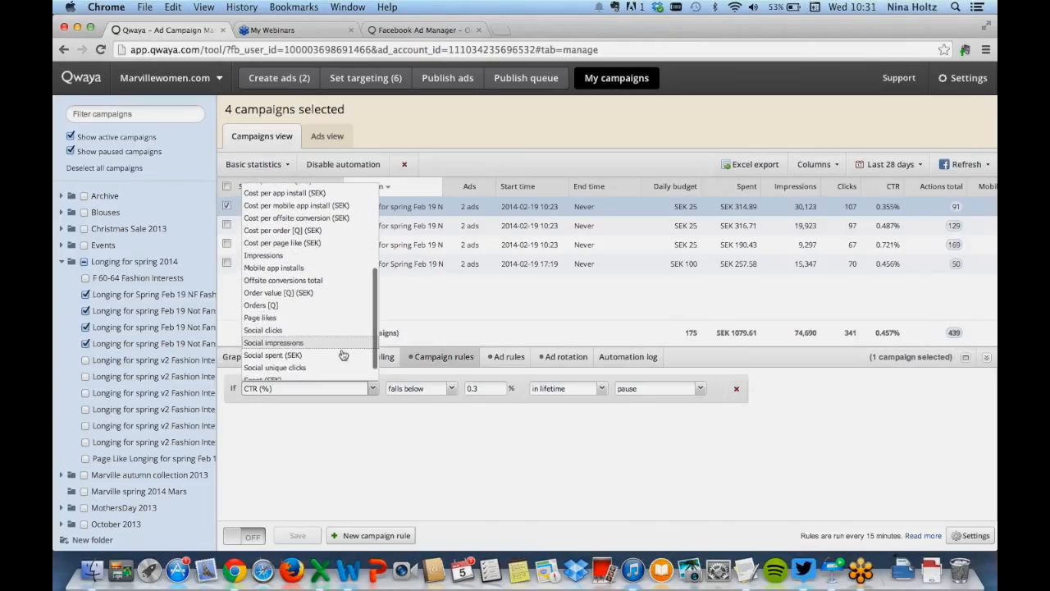
pyautogui.scroll(-2, 343, 354)
pyautogui.scroll(5, 343, 359)
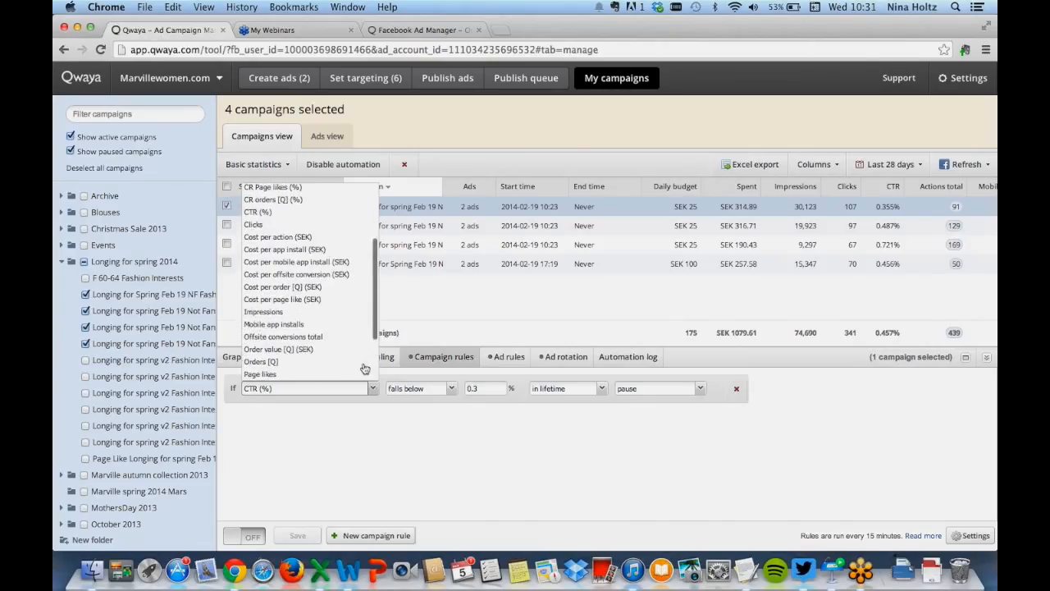
pyautogui.scroll(1, 333, 271)
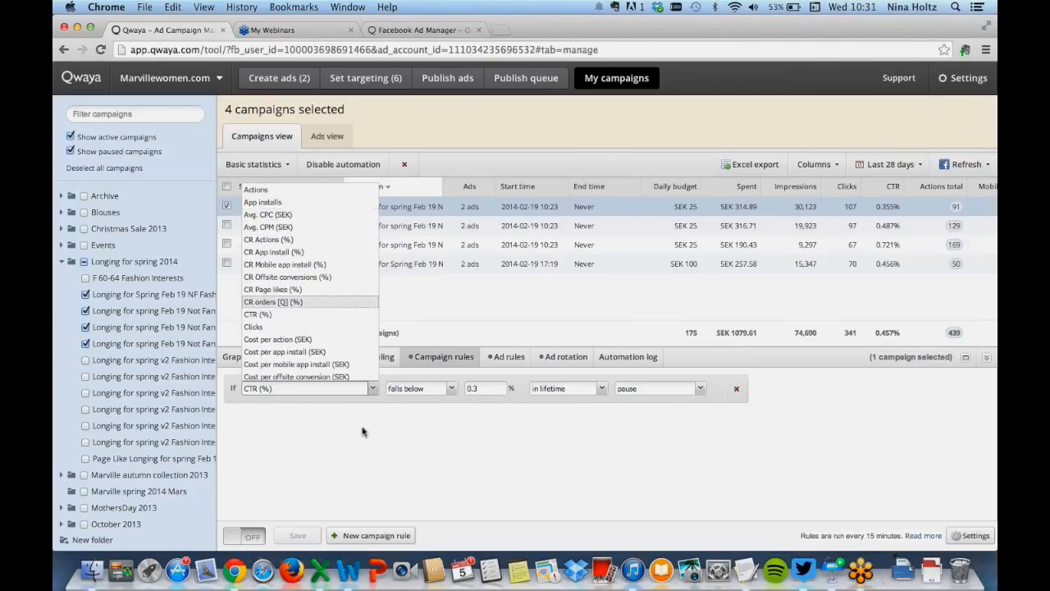
pyautogui.click(371, 397)
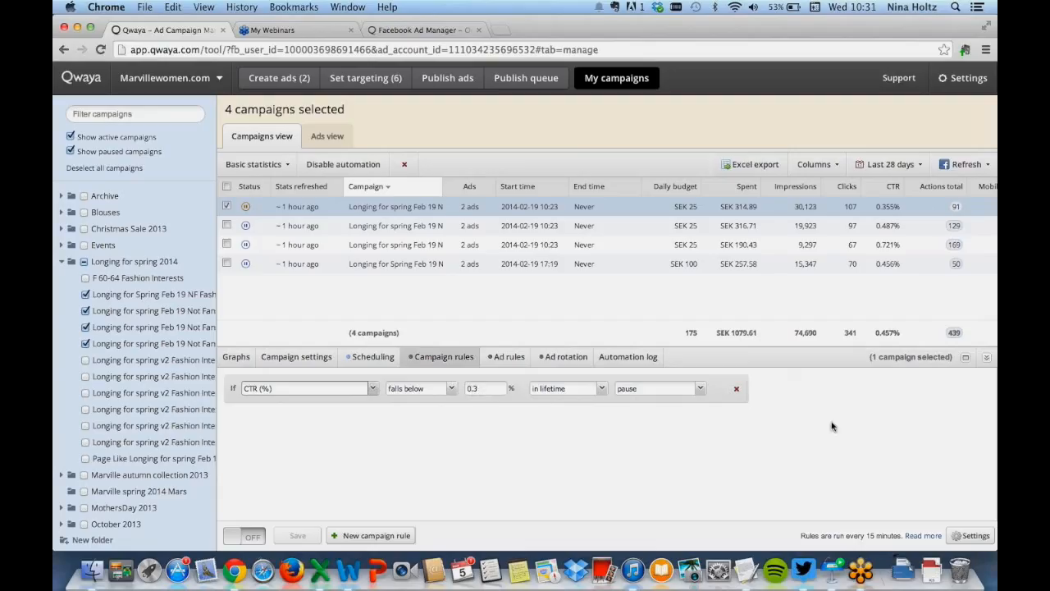
# Open the campaign rules activation settings and save them
pyautogui.click(965, 540)
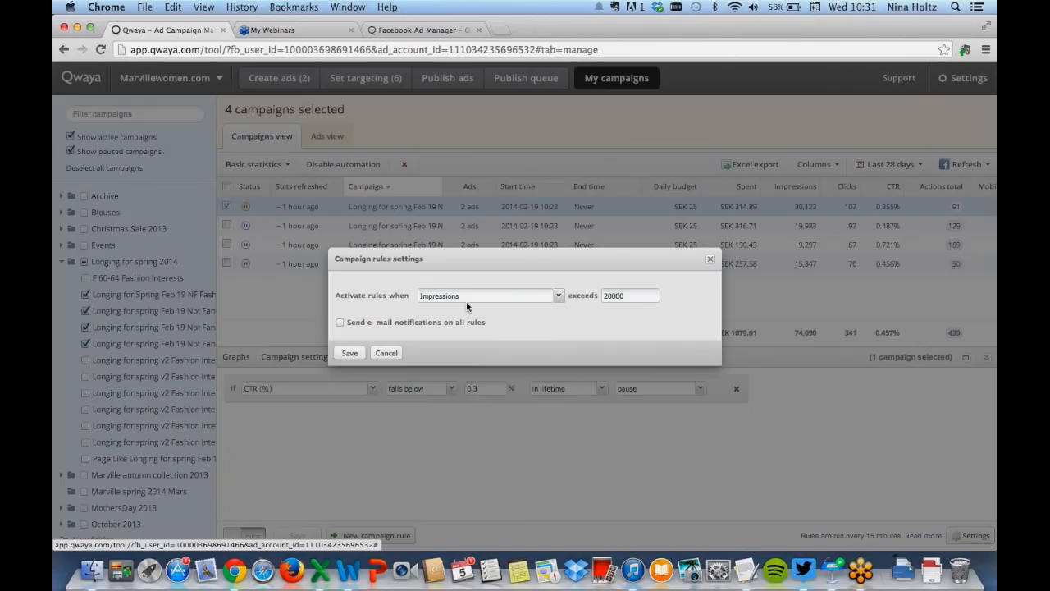
pyautogui.click(611, 295)
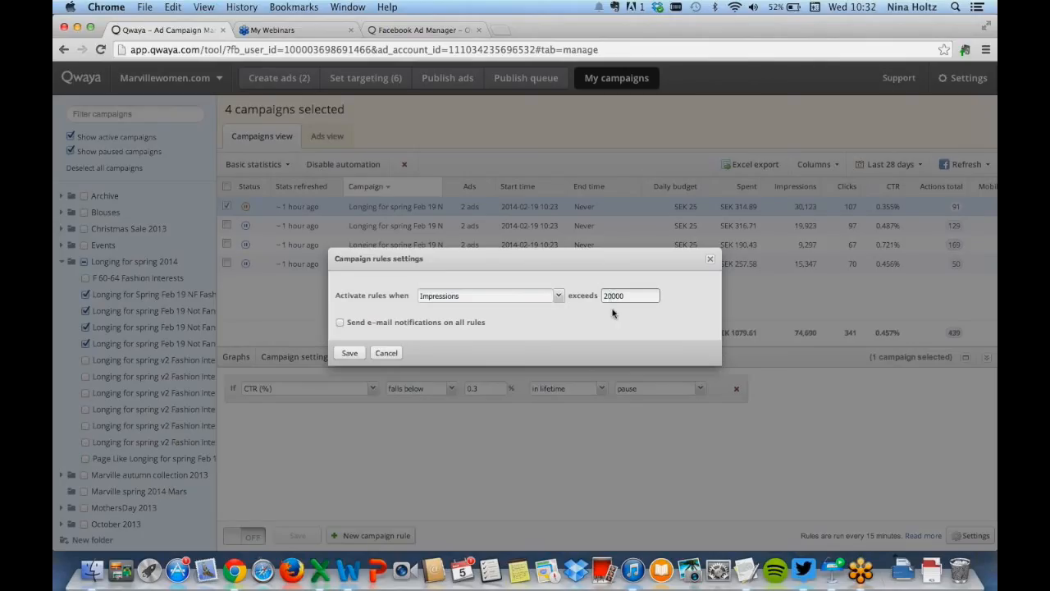
pyautogui.click(349, 353)
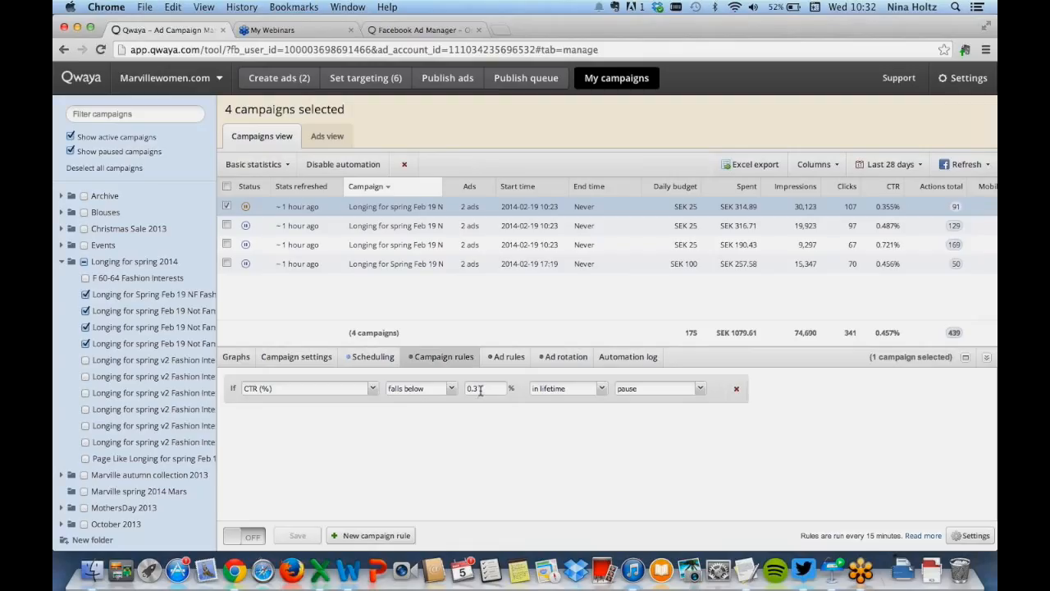
# Create an ad rule that pauses ads when Avg. CPC (SEK) exceeds 5 SEK in lifetime
pyautogui.click(255, 537)
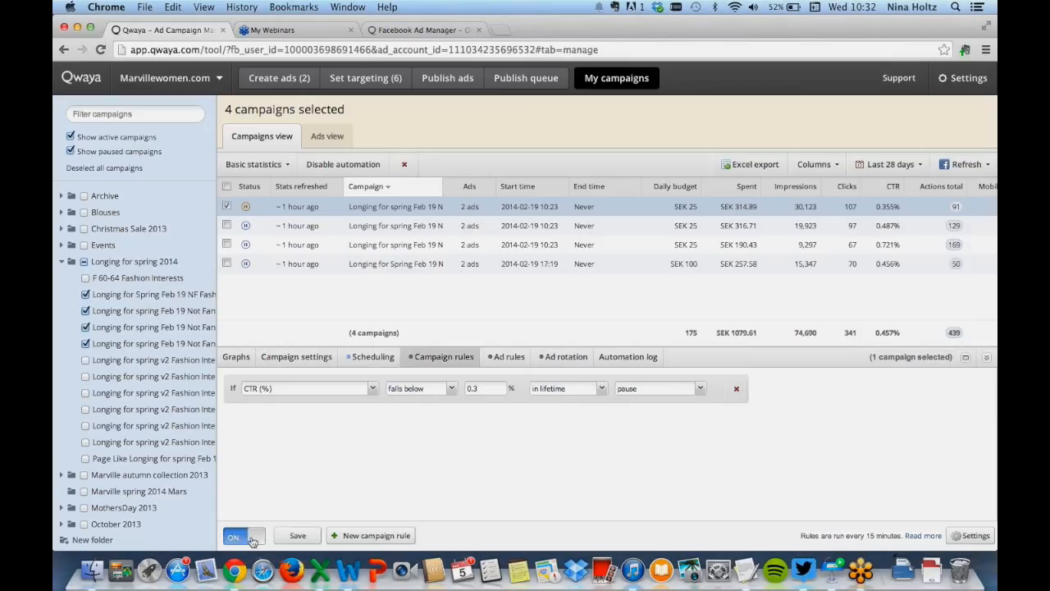
pyautogui.click(262, 538)
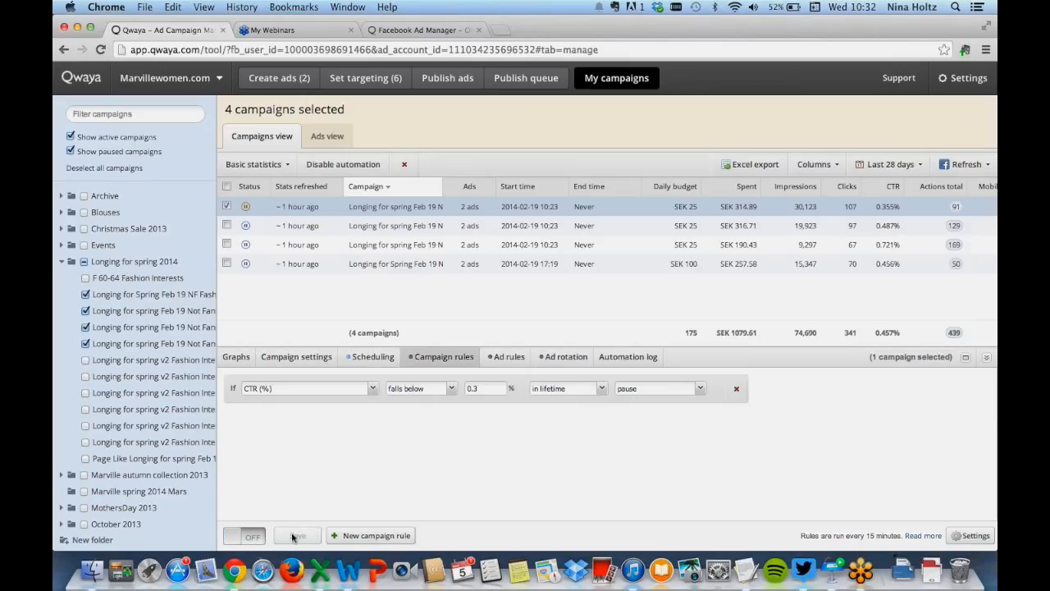
pyautogui.click(505, 357)
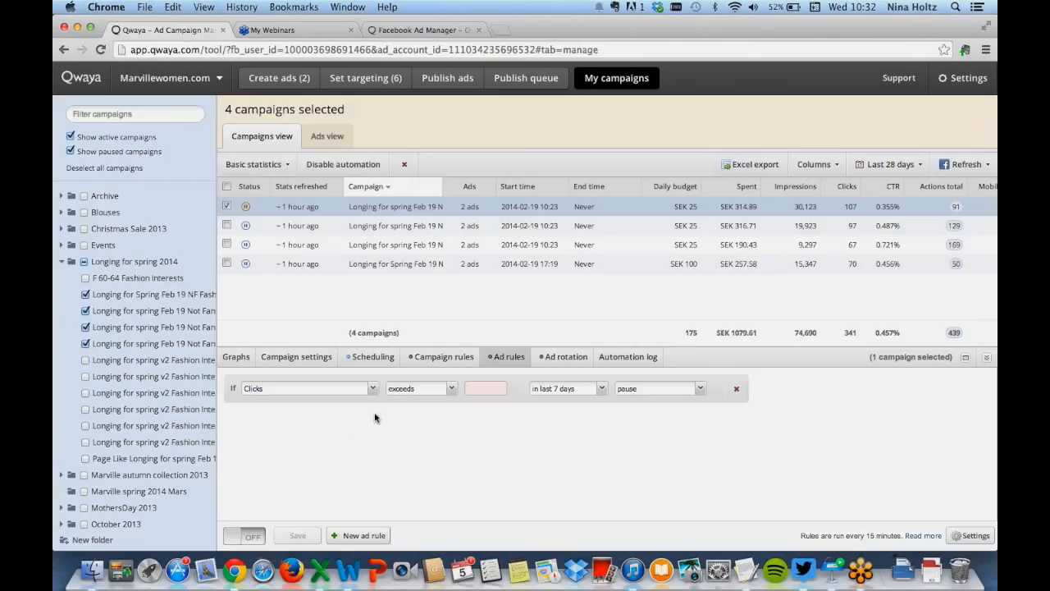
pyautogui.click(372, 388)
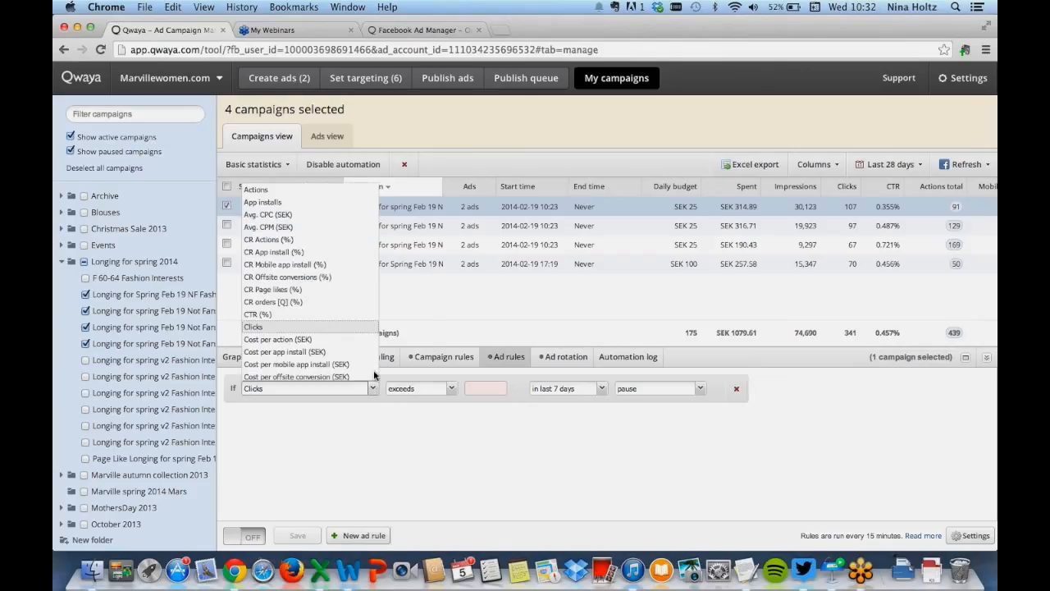
pyautogui.scroll(-1, 297, 293)
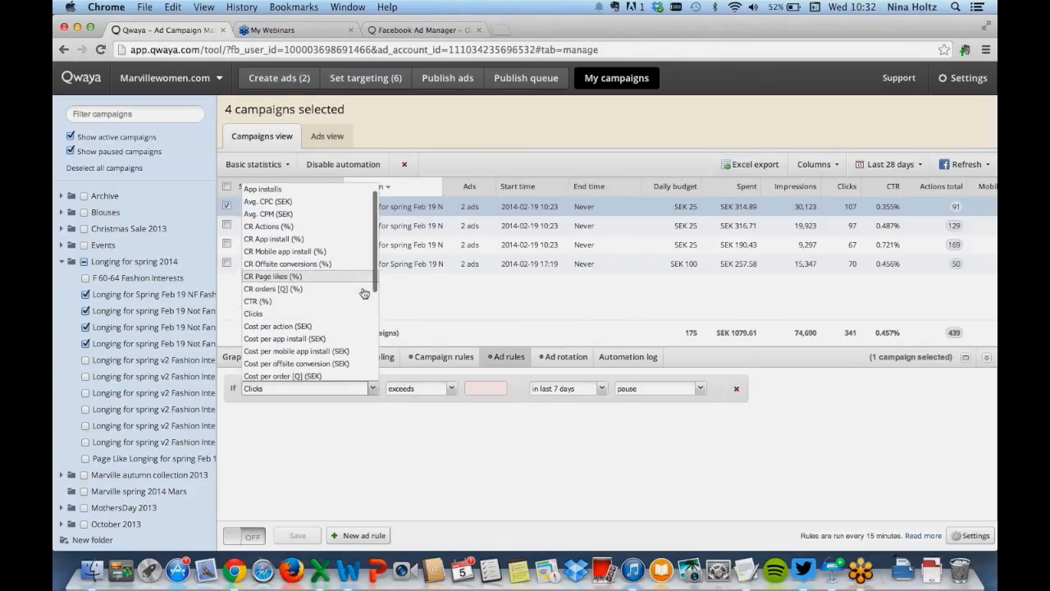
pyautogui.click(351, 203)
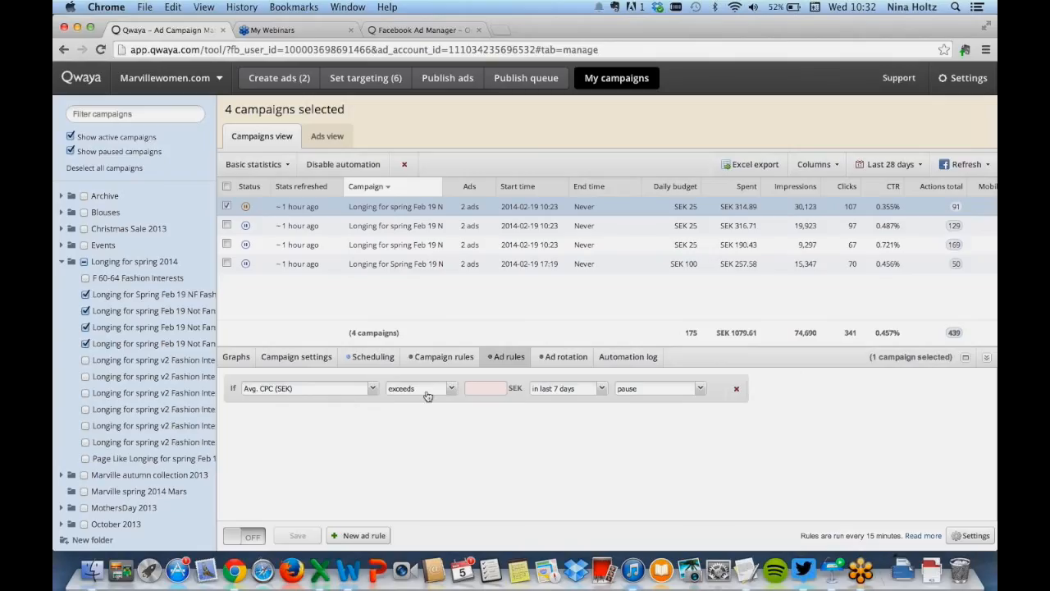
pyautogui.click(452, 389)
pyautogui.click(485, 388)
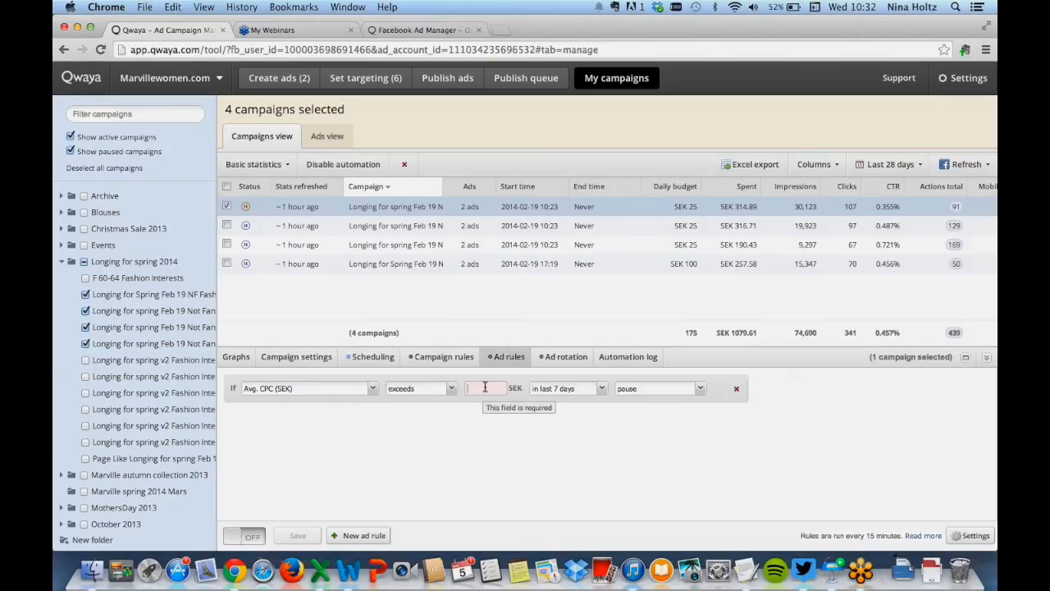
pyautogui.write('5')
pyautogui.click(594, 389)
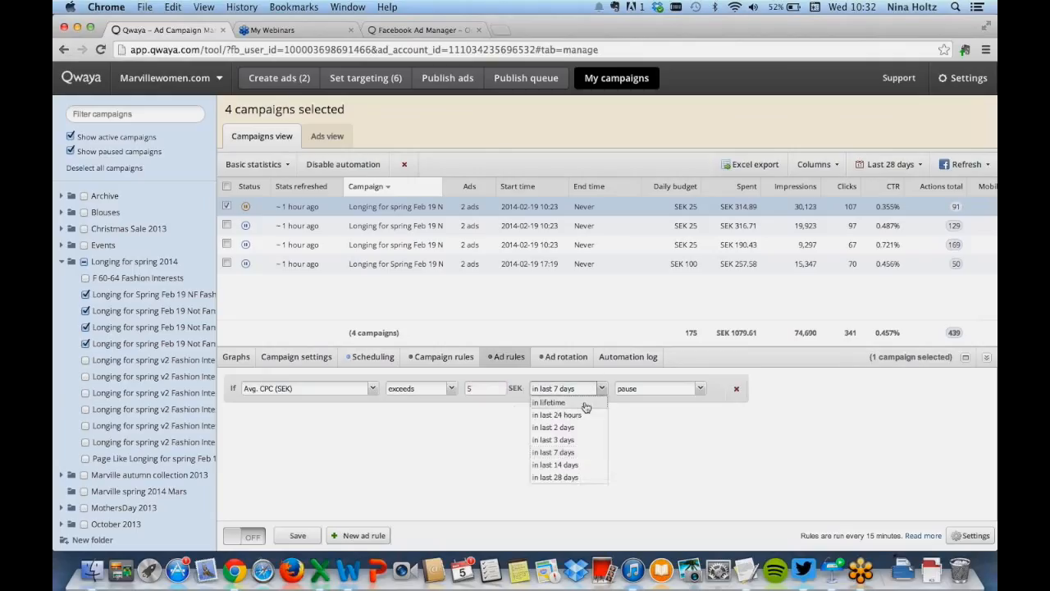
pyautogui.click(584, 403)
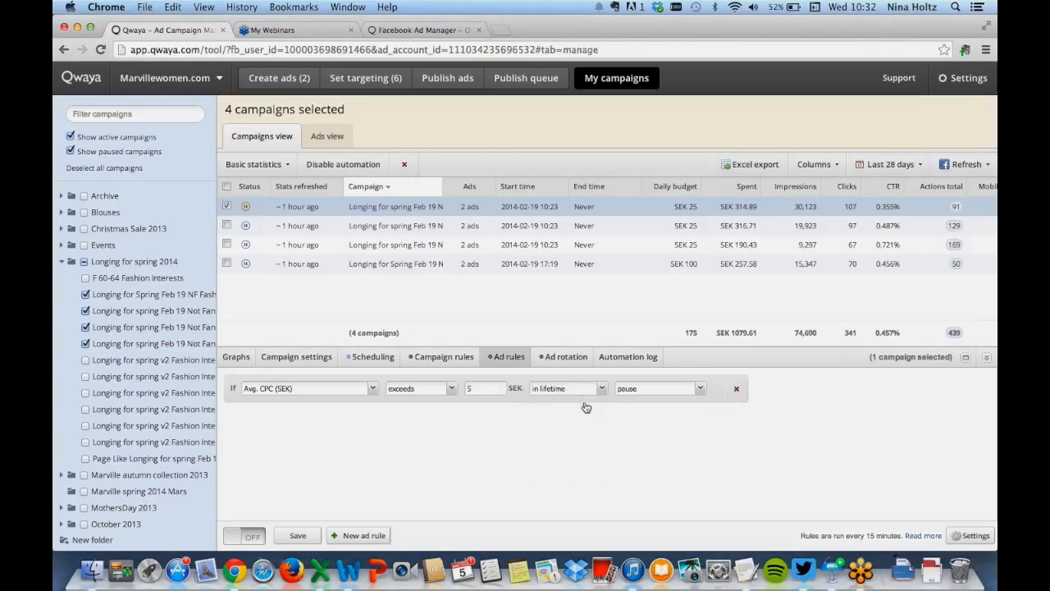
# Open the ad rules activation settings and save them
pyautogui.click(975, 535)
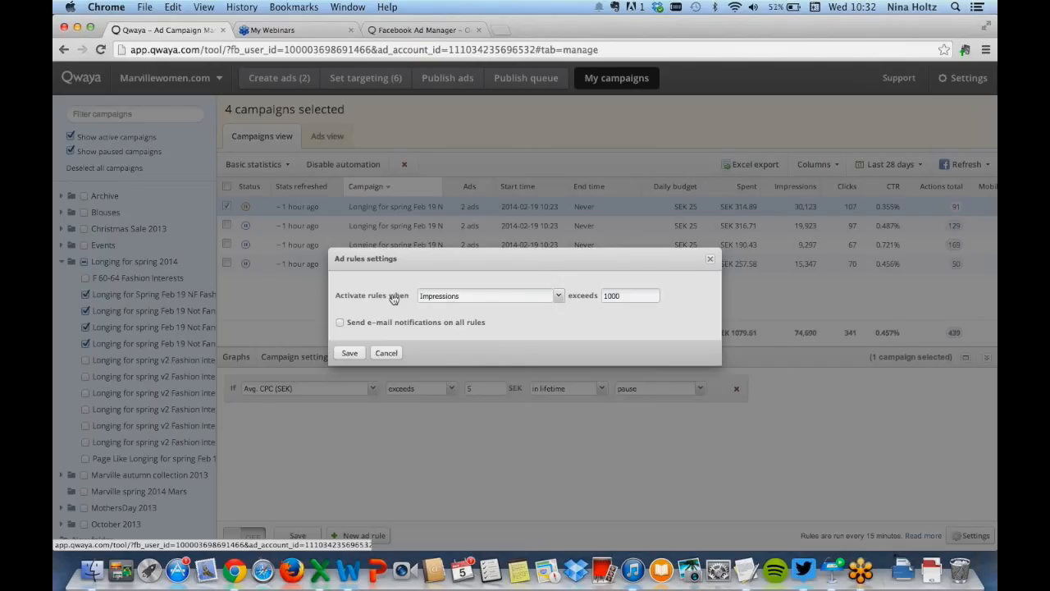
pyautogui.click(635, 295)
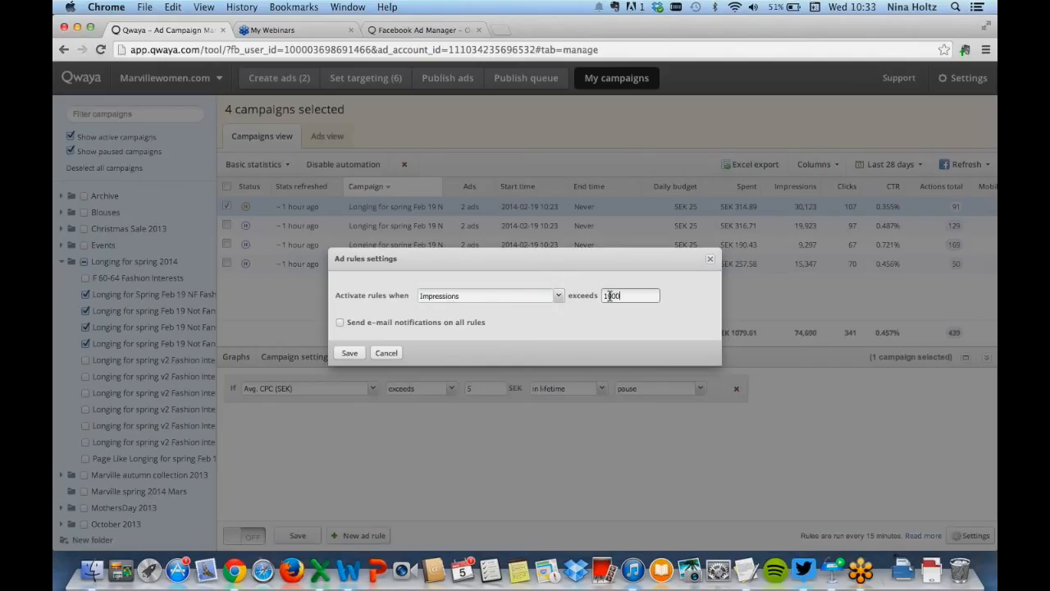
pyautogui.click(348, 355)
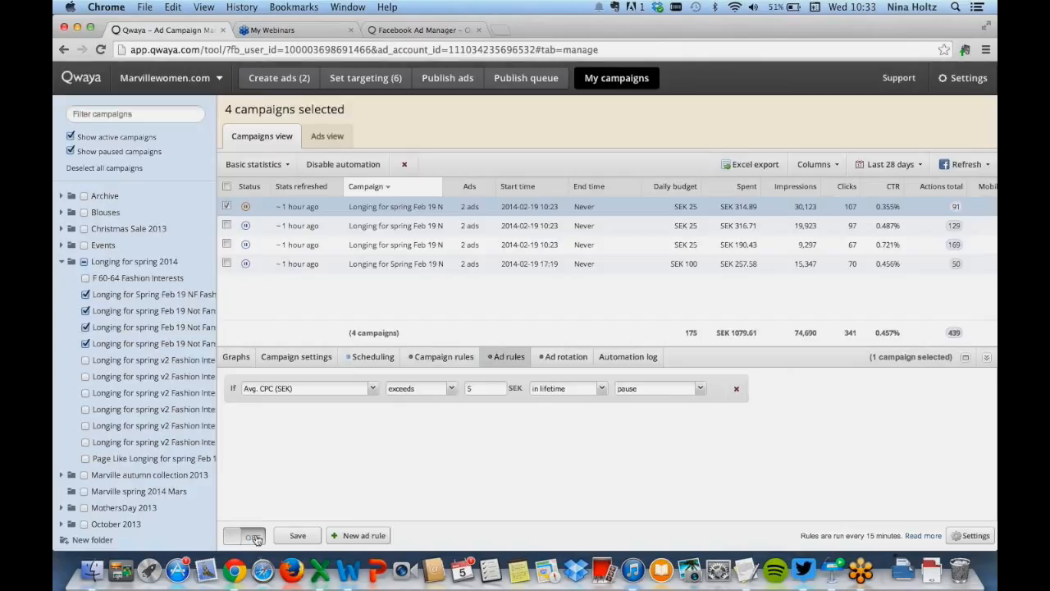
# Open the ad rotation settings for the selected campaign
pyautogui.click(254, 536)
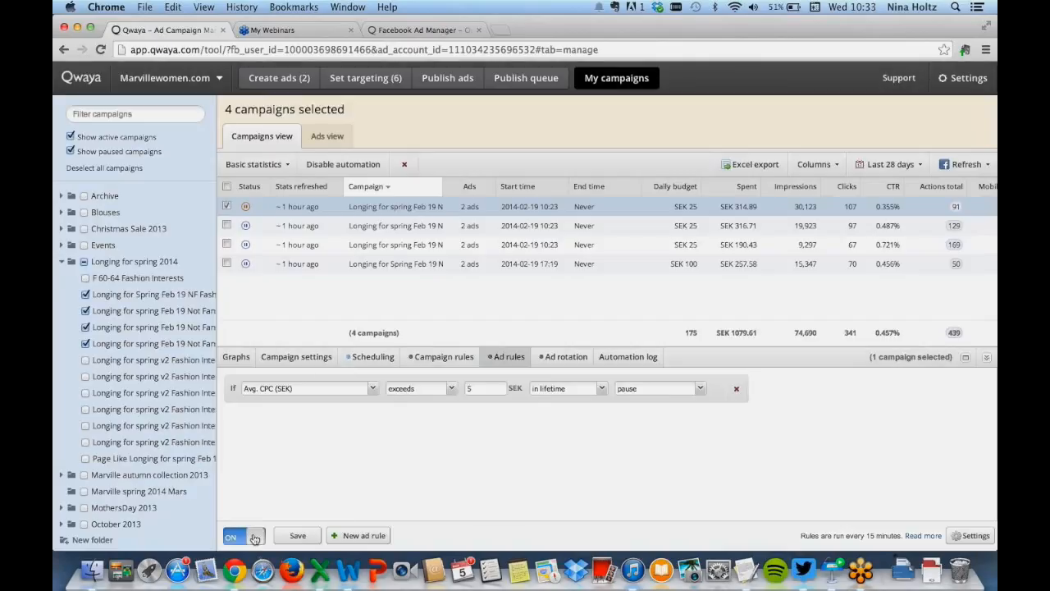
pyautogui.click(236, 541)
pyautogui.click(614, 356)
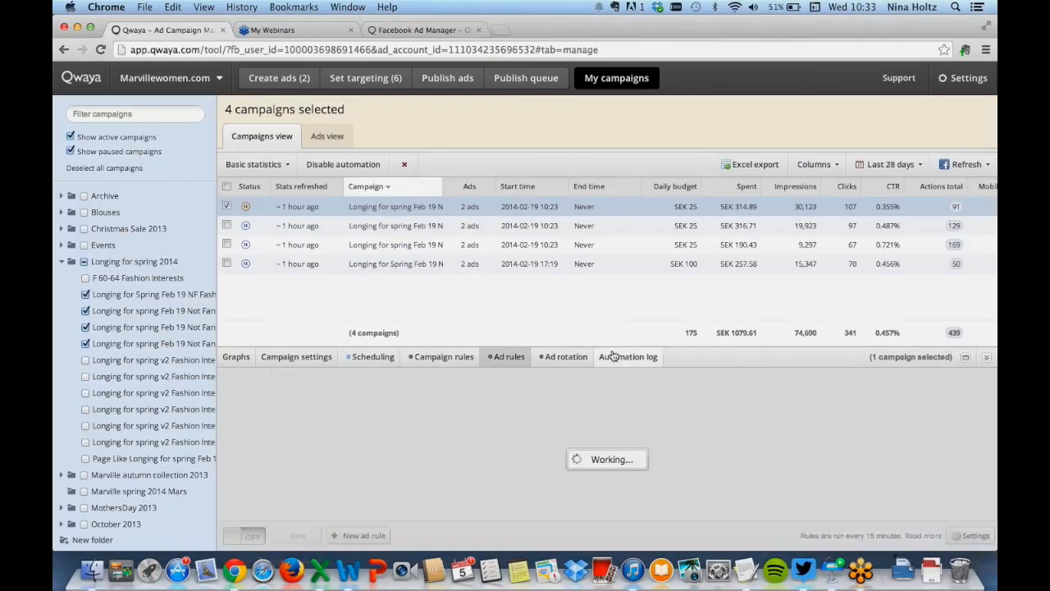
pyautogui.click(560, 359)
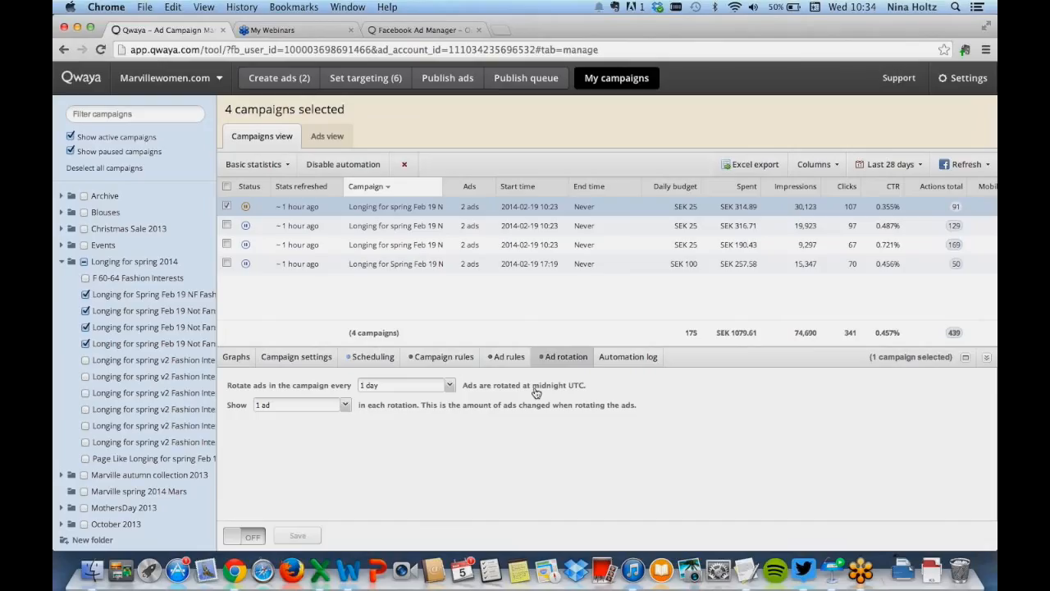
# Open the automation log for the selected campaign, then collapse the bottom panel
pyautogui.click(647, 358)
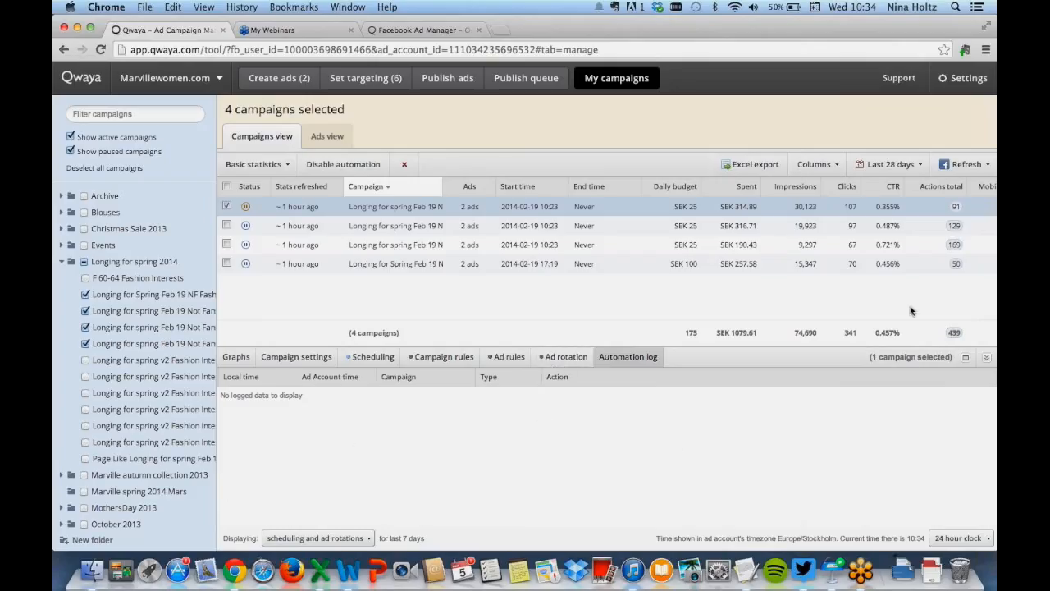
pyautogui.click(987, 358)
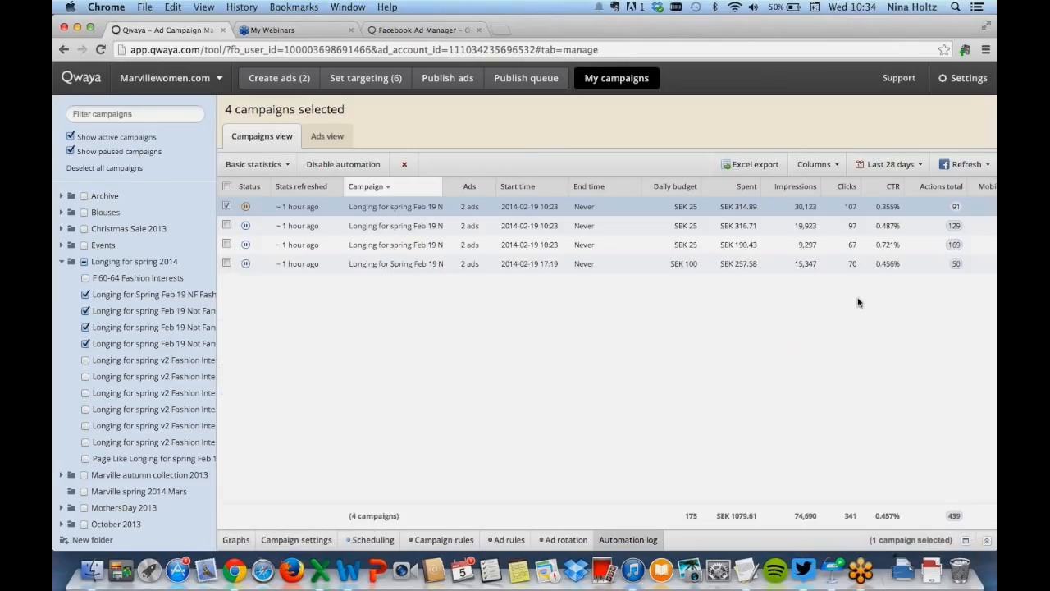
# Switch to the ads view, preview an ad's creative, and hide the ad details in the list
pyautogui.click(332, 138)
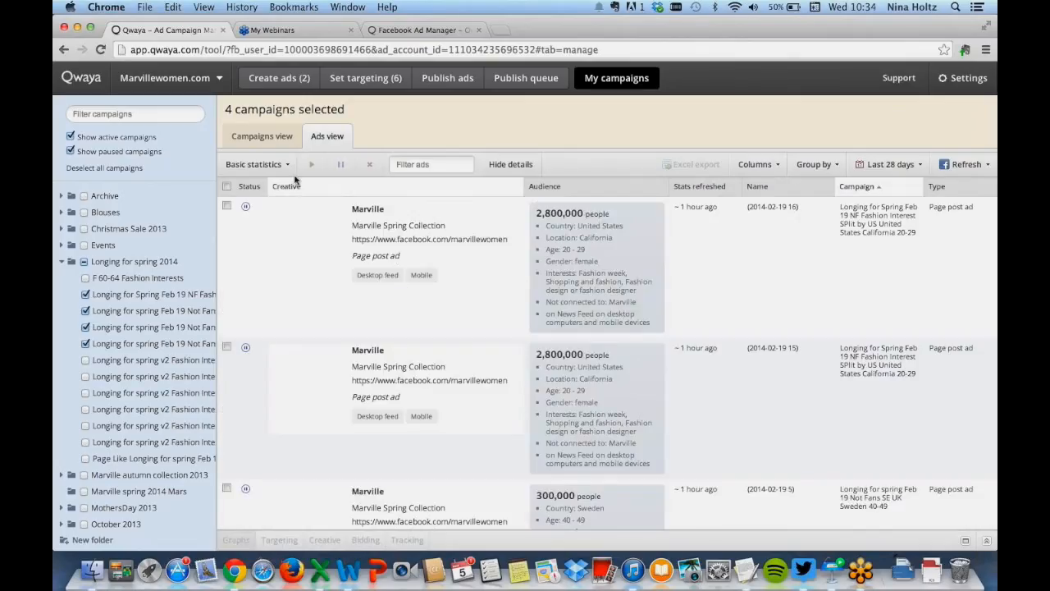
pyautogui.click(246, 165)
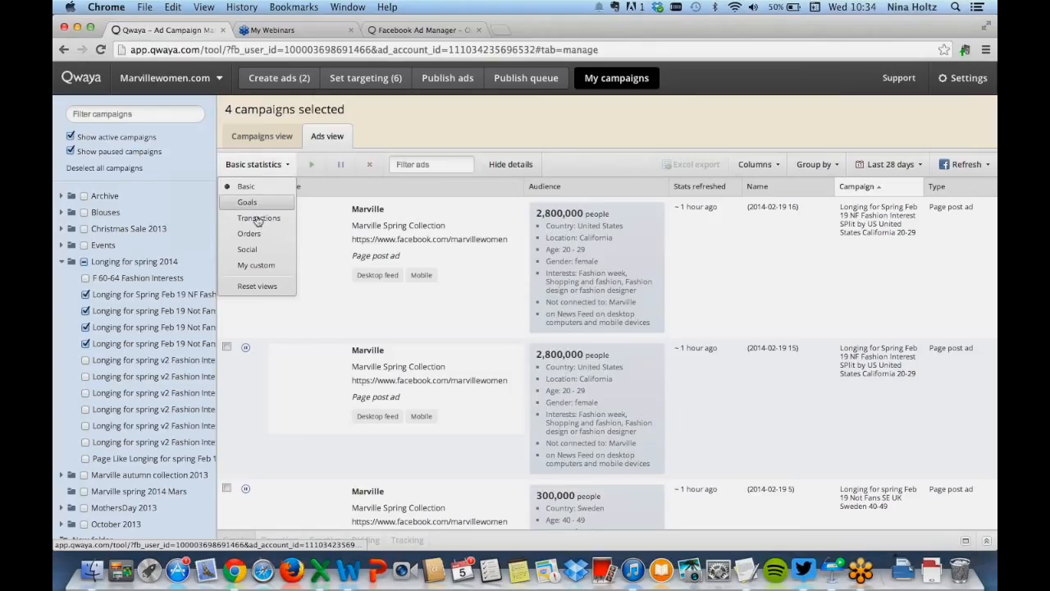
pyautogui.click(276, 165)
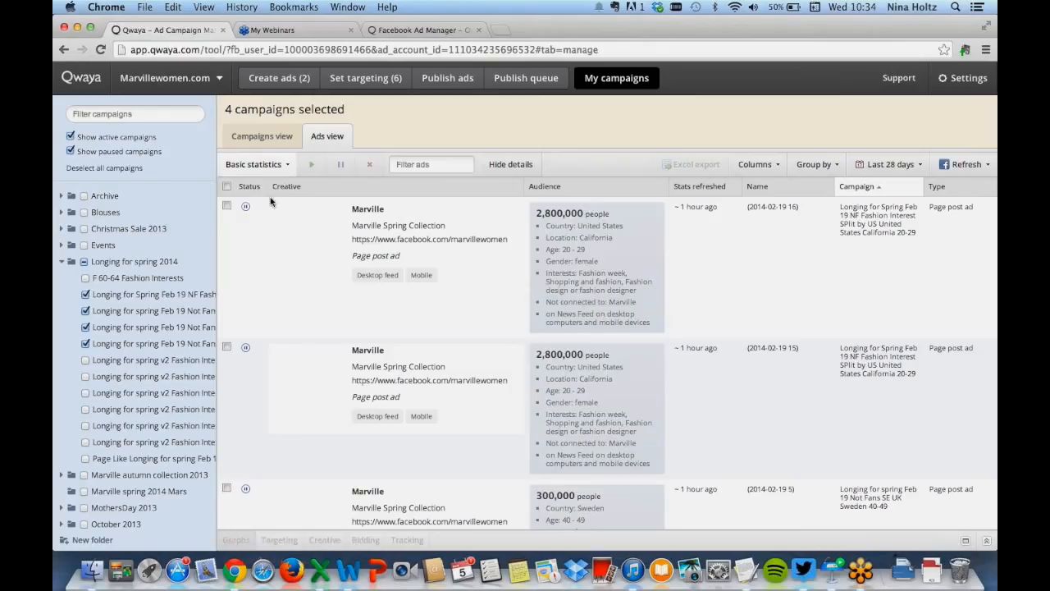
pyautogui.moveTo(368, 275)
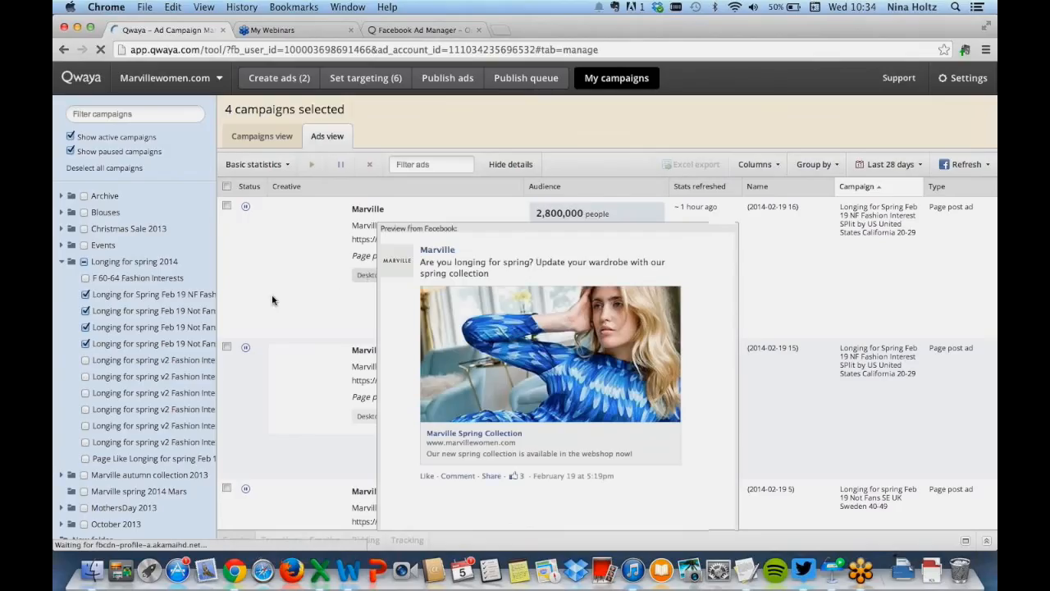
pyautogui.moveTo(423, 275)
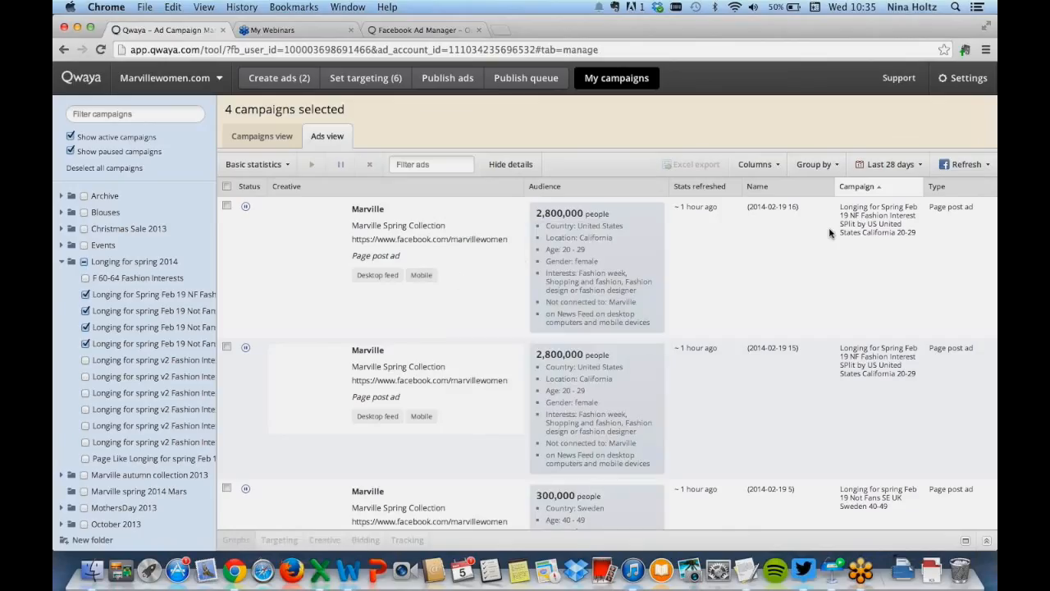
pyautogui.hscroll(5, 829, 233)
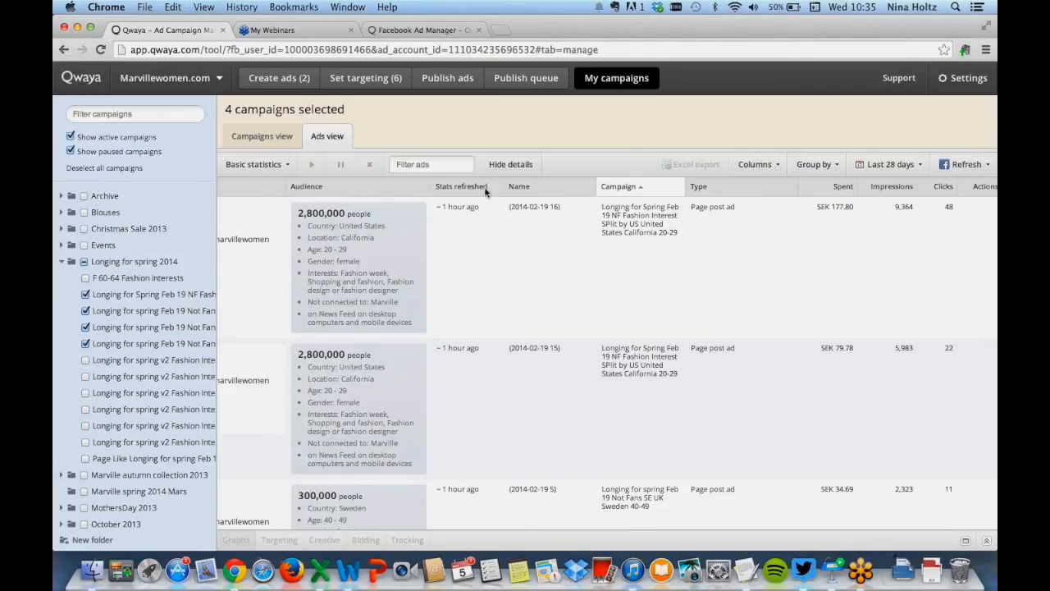
pyautogui.click(503, 167)
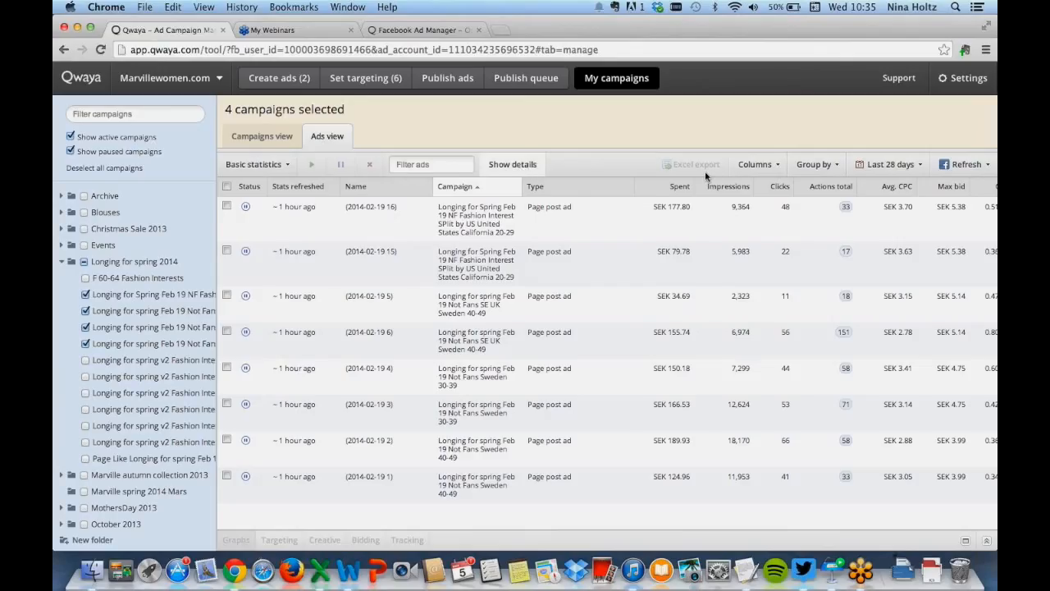
pyautogui.click(769, 165)
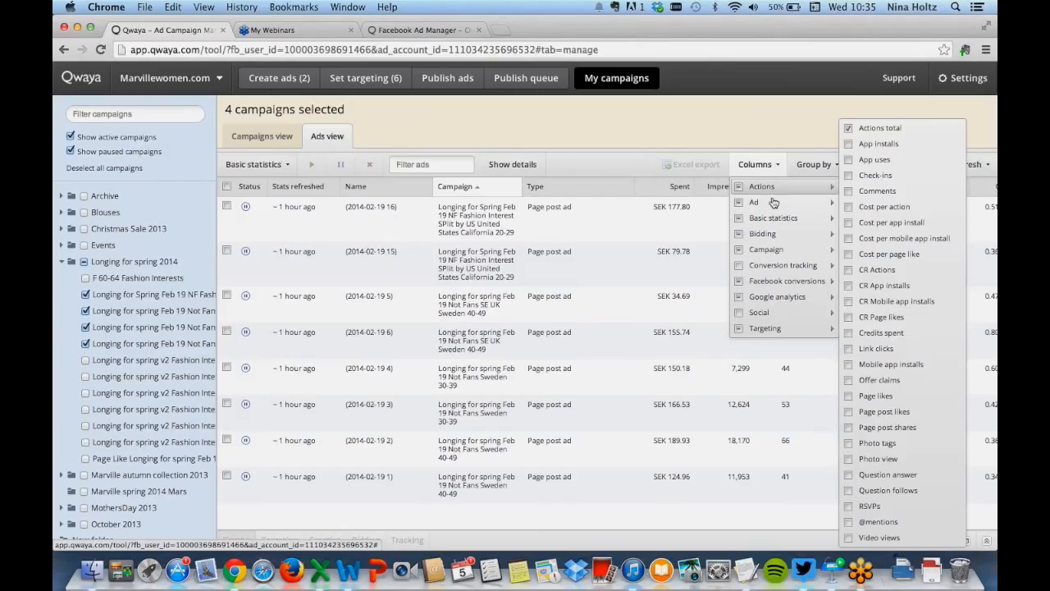
pyautogui.moveTo(772, 218)
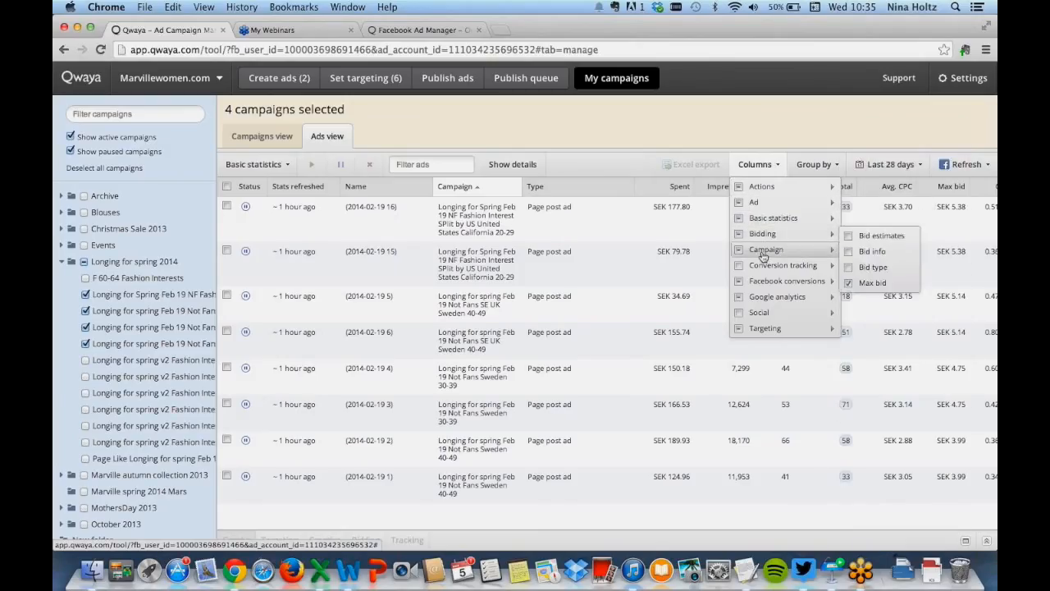
pyautogui.moveTo(775, 265)
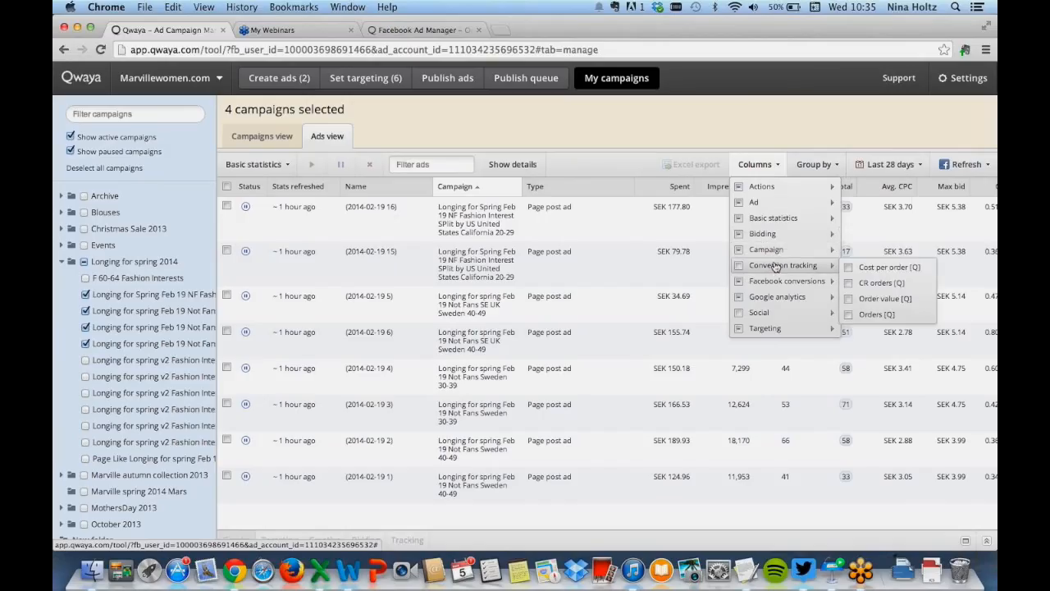
pyautogui.click(782, 131)
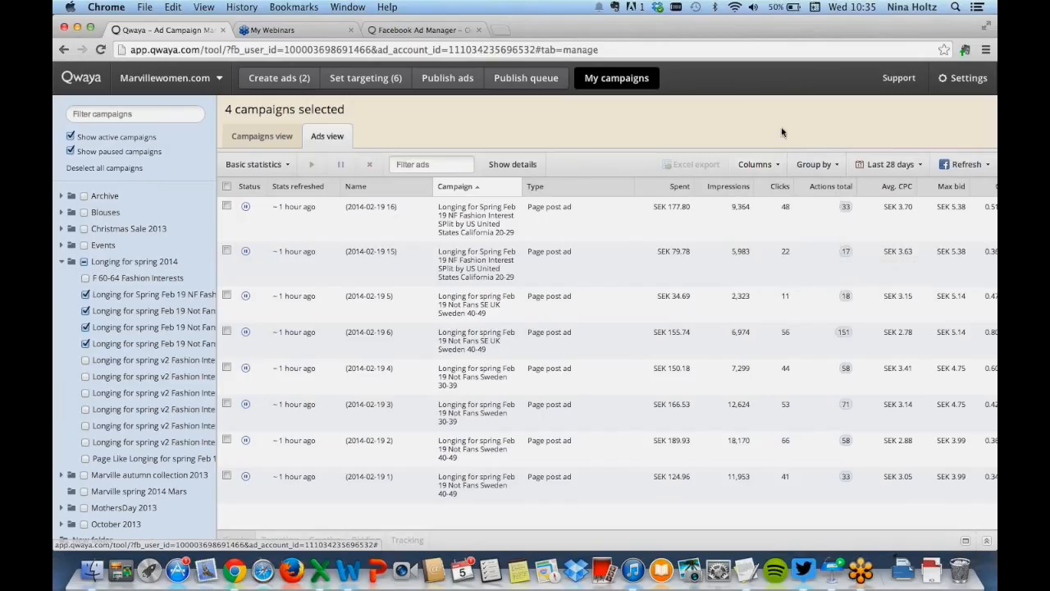
# Group the ads by campaign name, expand one campaign group, then clear the grouping
pyautogui.click(810, 165)
pyautogui.moveTo(836, 203)
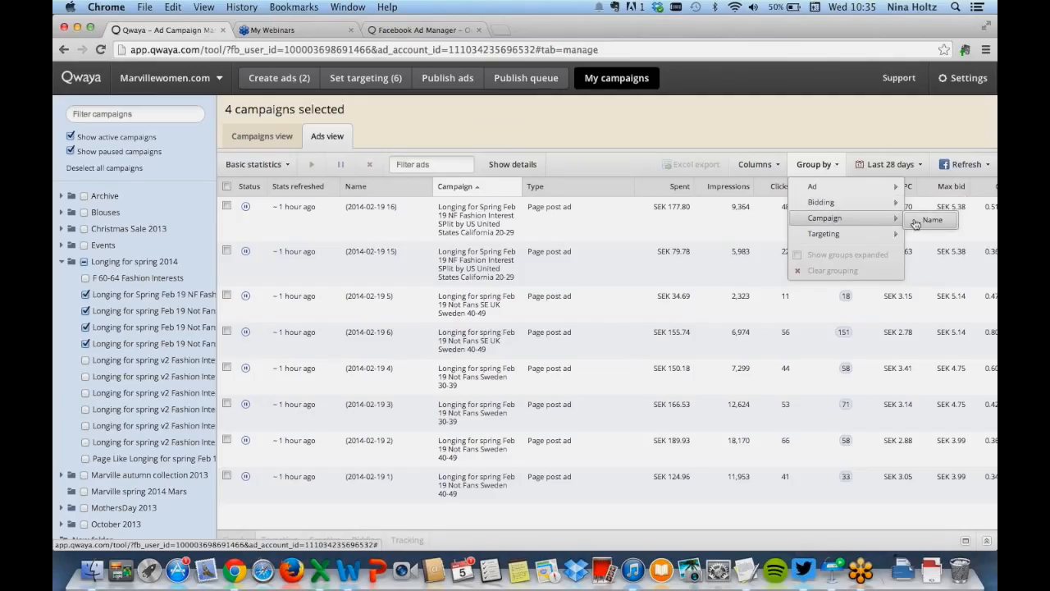
pyautogui.click(930, 219)
pyautogui.click(751, 166)
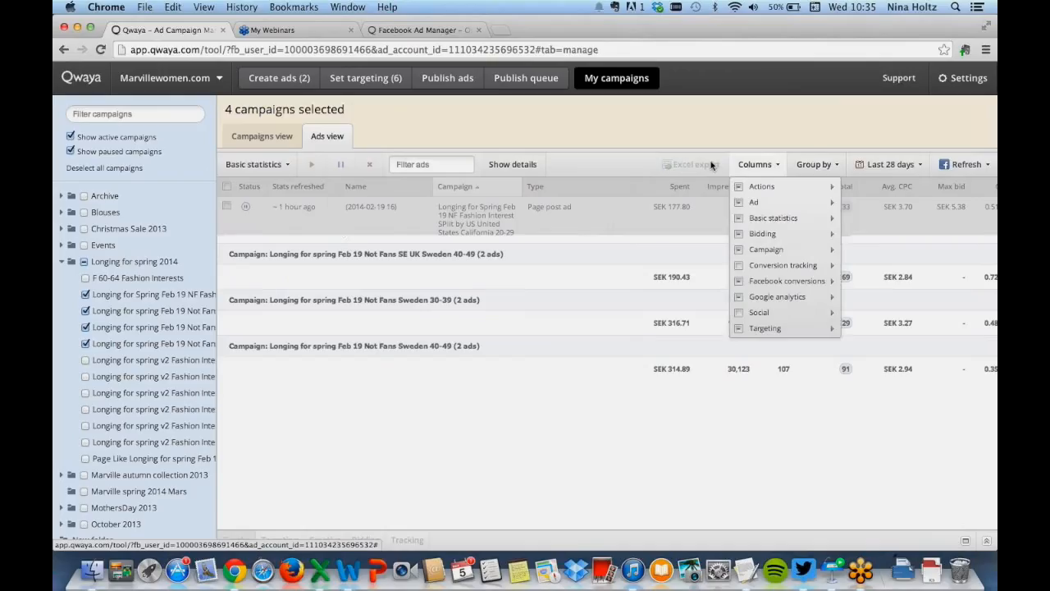
pyautogui.click(622, 164)
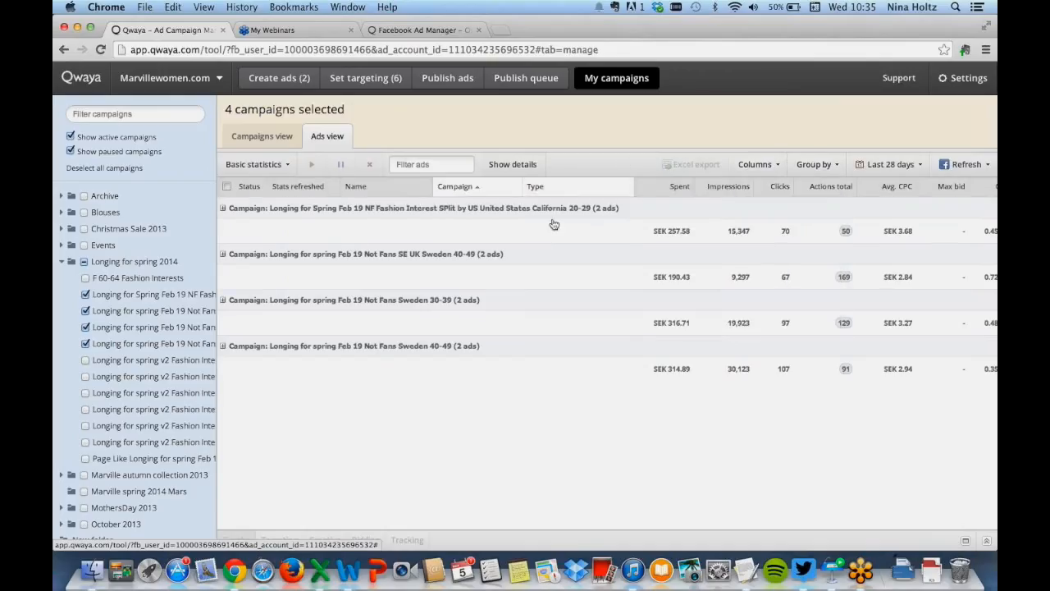
pyautogui.click(222, 209)
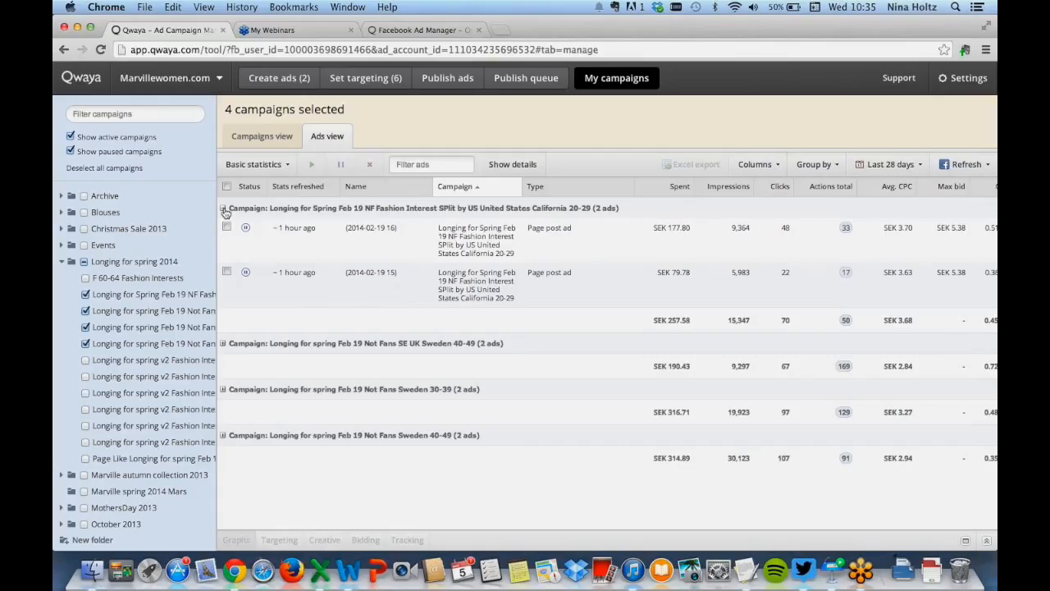
pyautogui.click(225, 211)
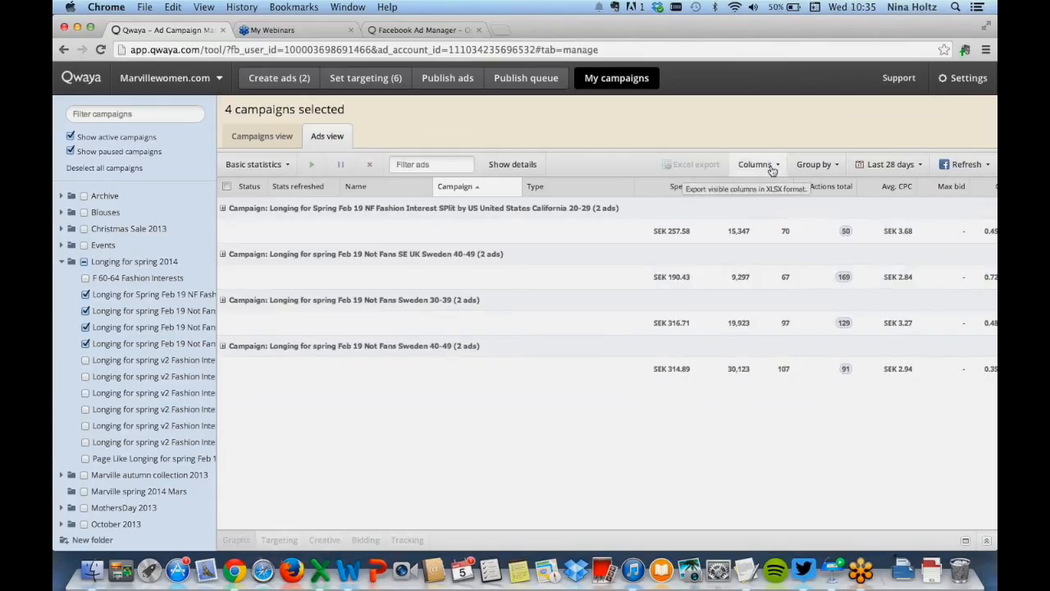
pyautogui.click(804, 165)
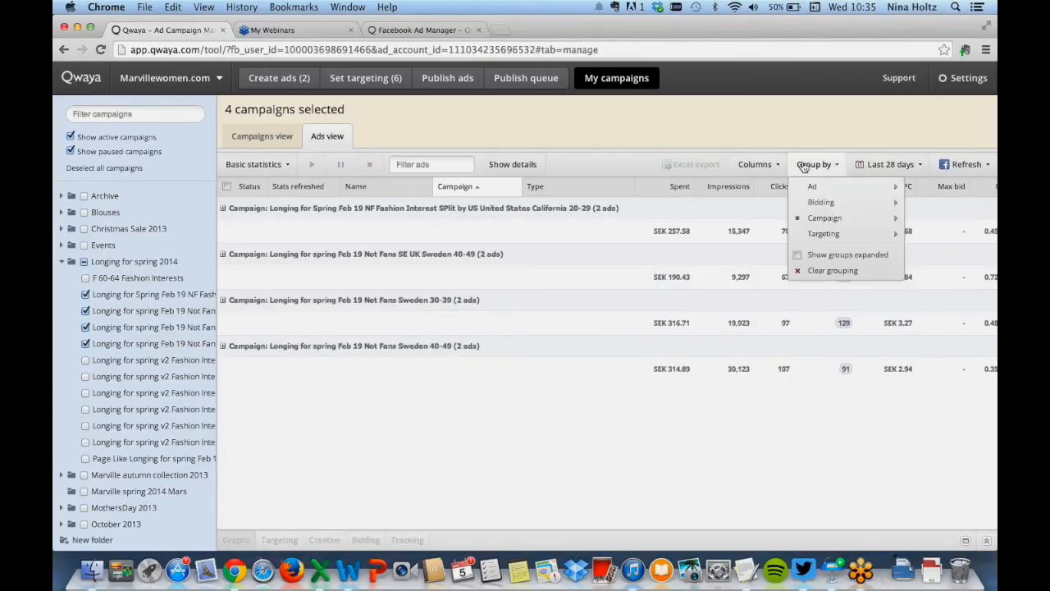
pyautogui.click(812, 270)
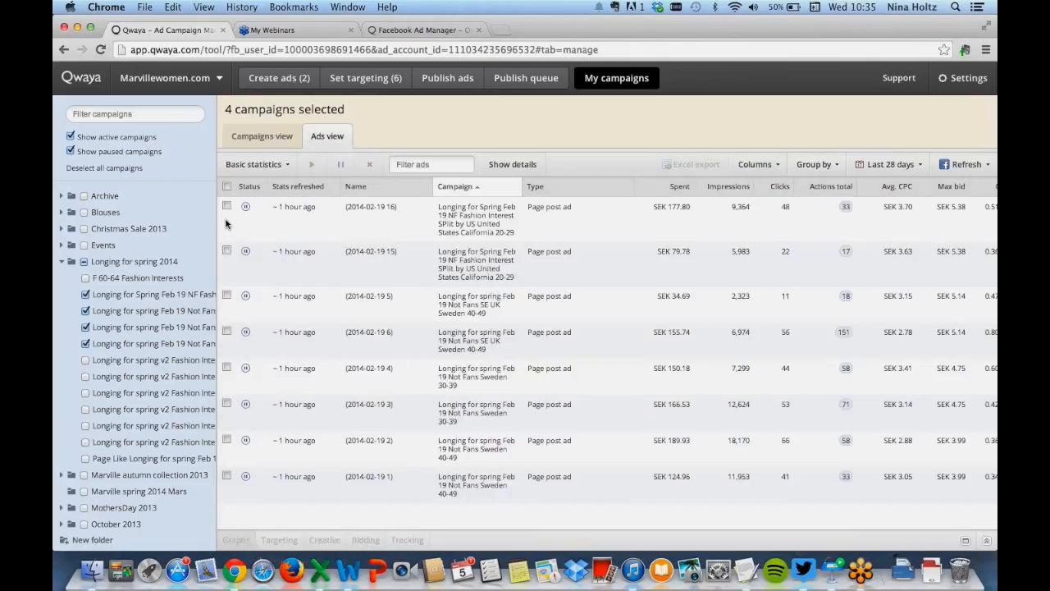
# Select the first ad and view its performance graphs and targeting details
pyautogui.click(227, 205)
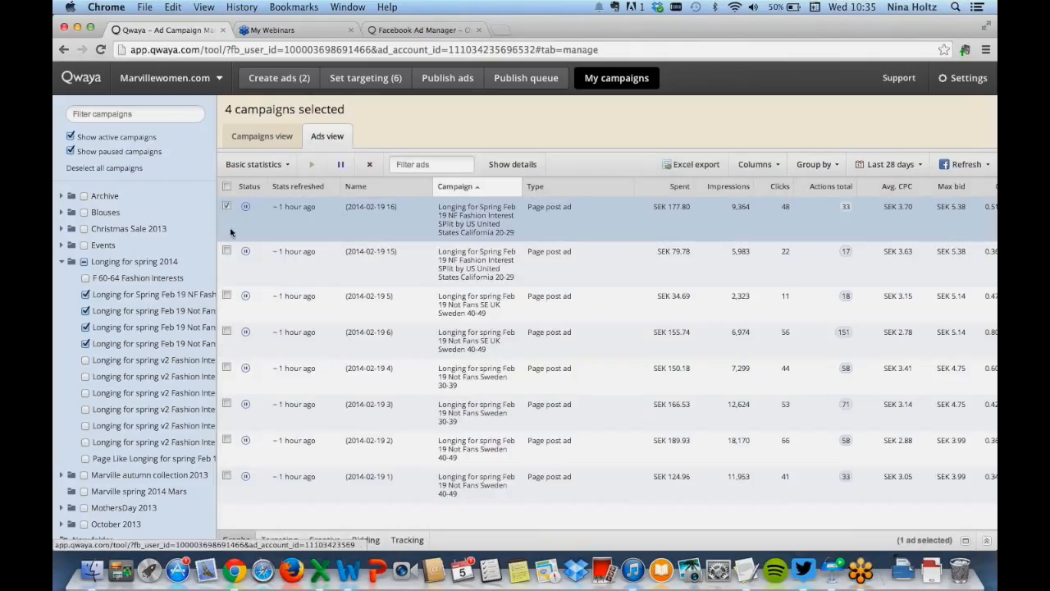
pyautogui.click(235, 540)
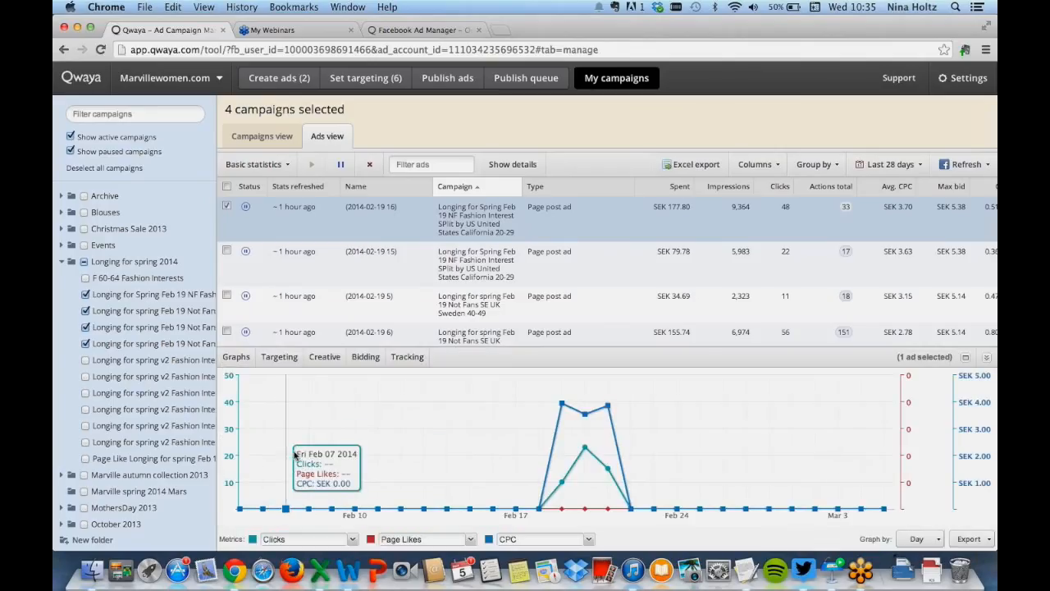
pyautogui.click(279, 358)
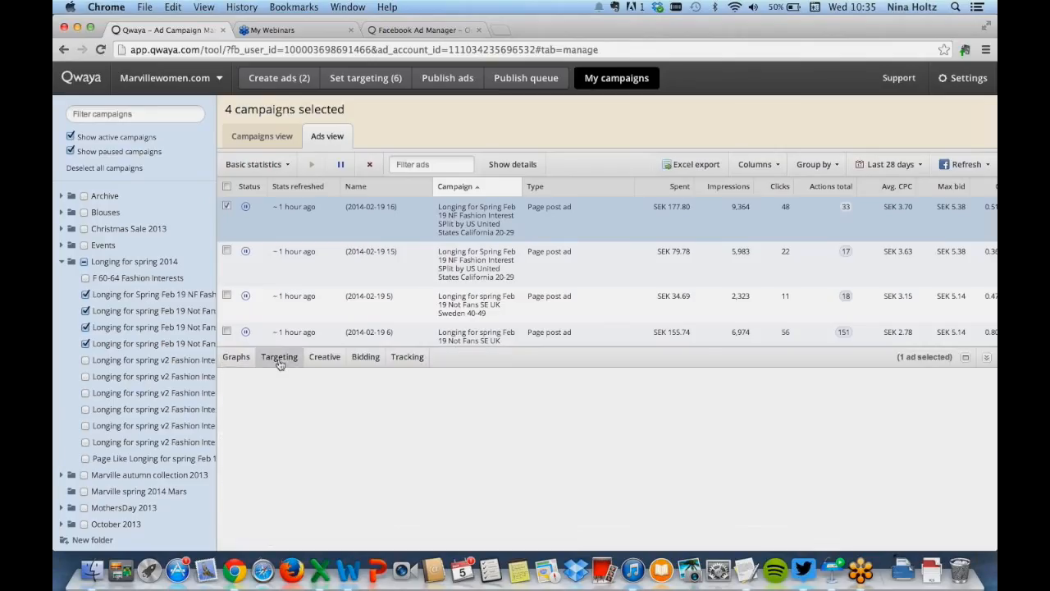
pyautogui.click(226, 206)
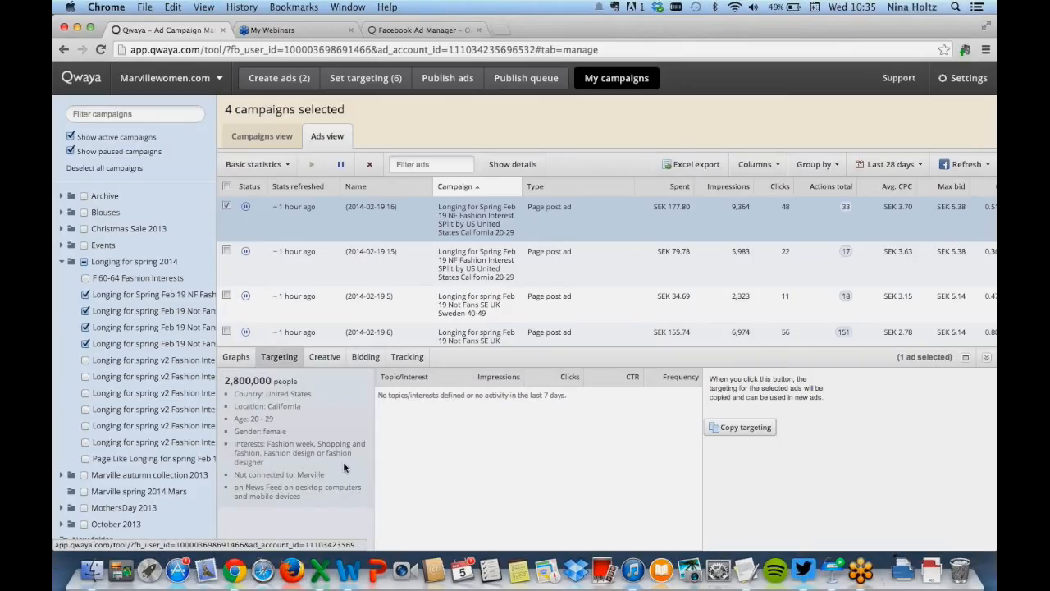
# Review the selected ad's creative and bidding settings, including the bid type options
pyautogui.click(325, 358)
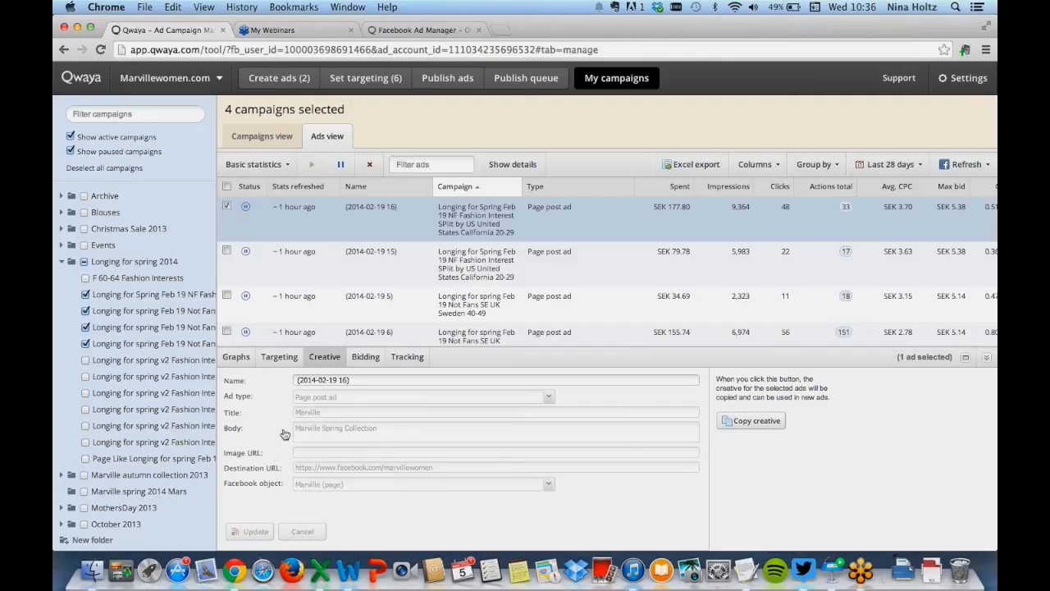
pyautogui.click(367, 358)
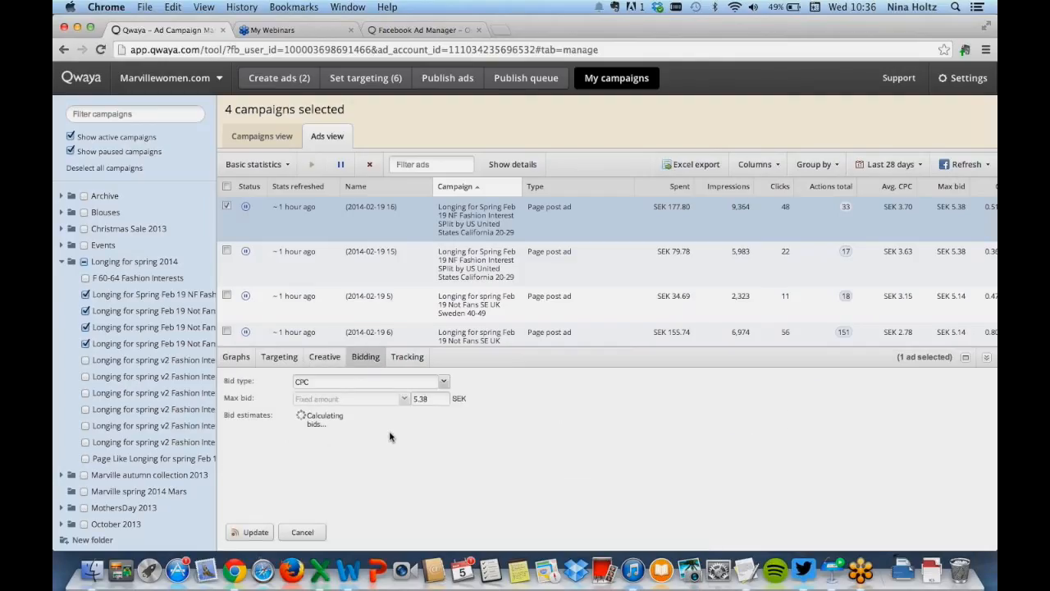
pyautogui.click(443, 382)
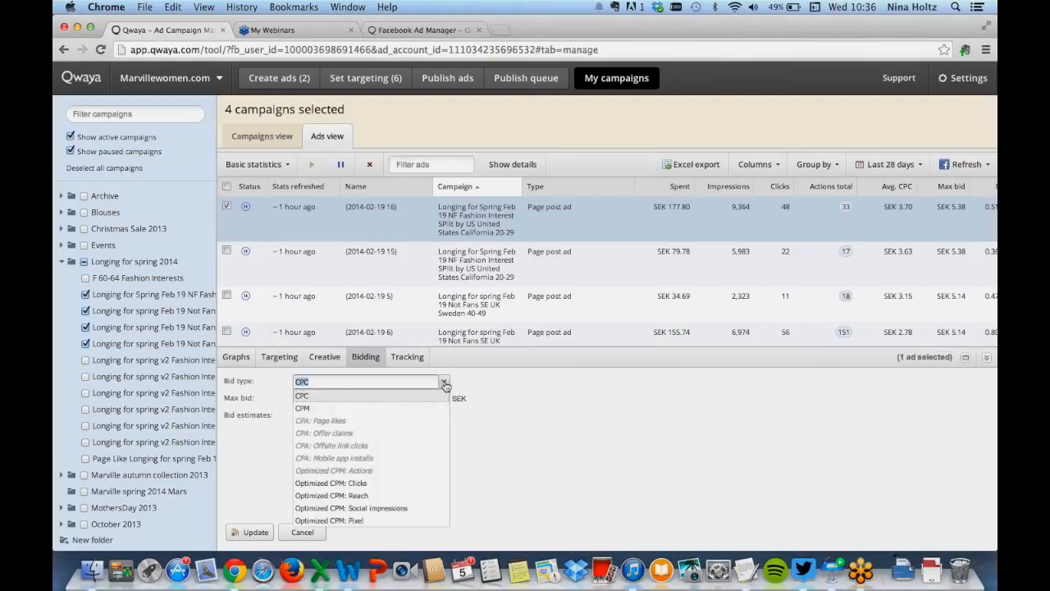
pyautogui.click(445, 383)
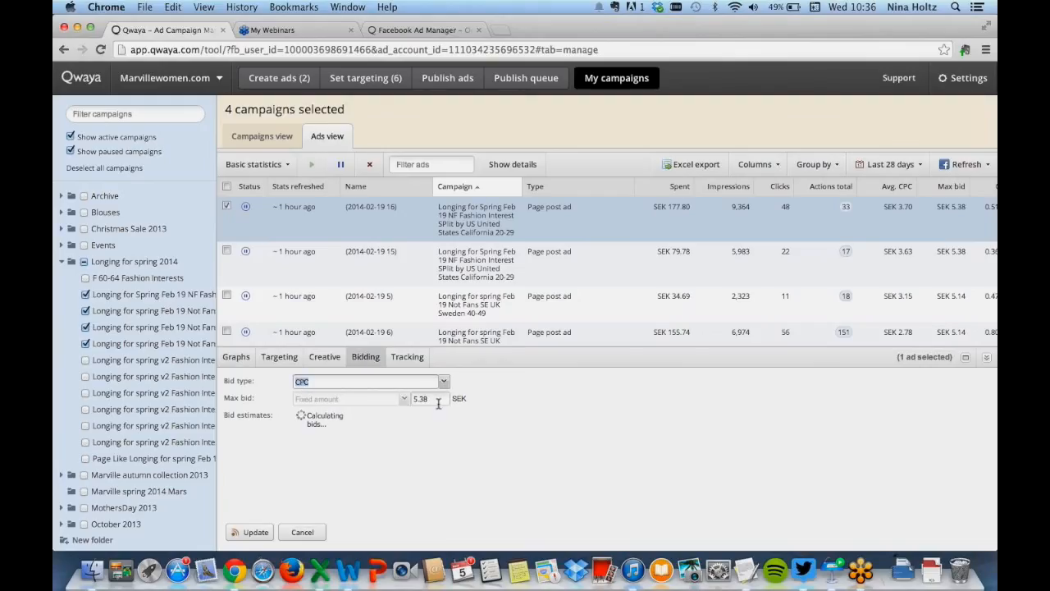
# Select all ads and view their tracking pixel settings, then collapse the panel
pyautogui.click(227, 187)
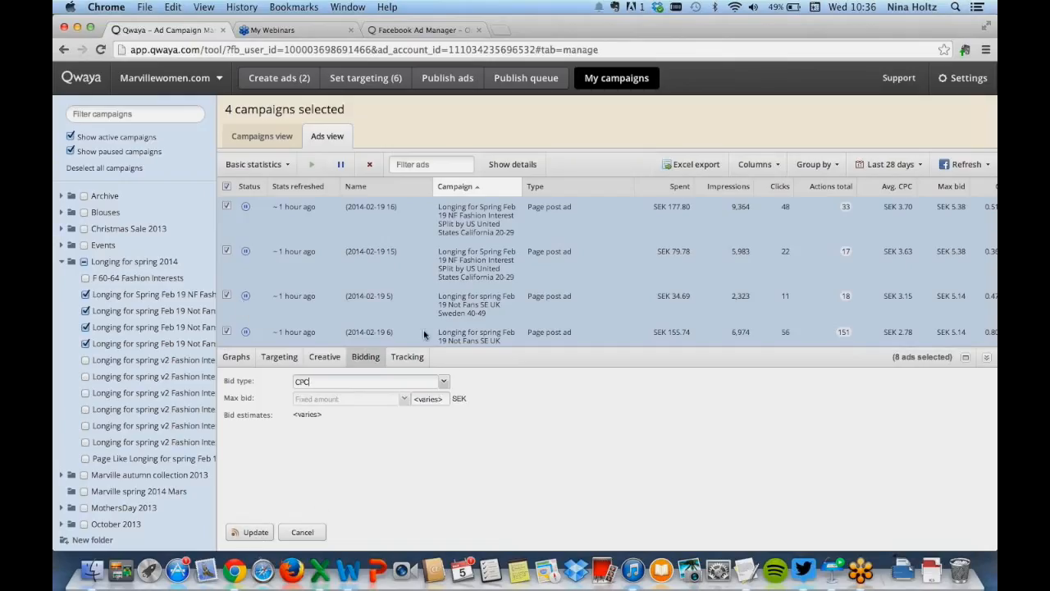
pyautogui.click(418, 356)
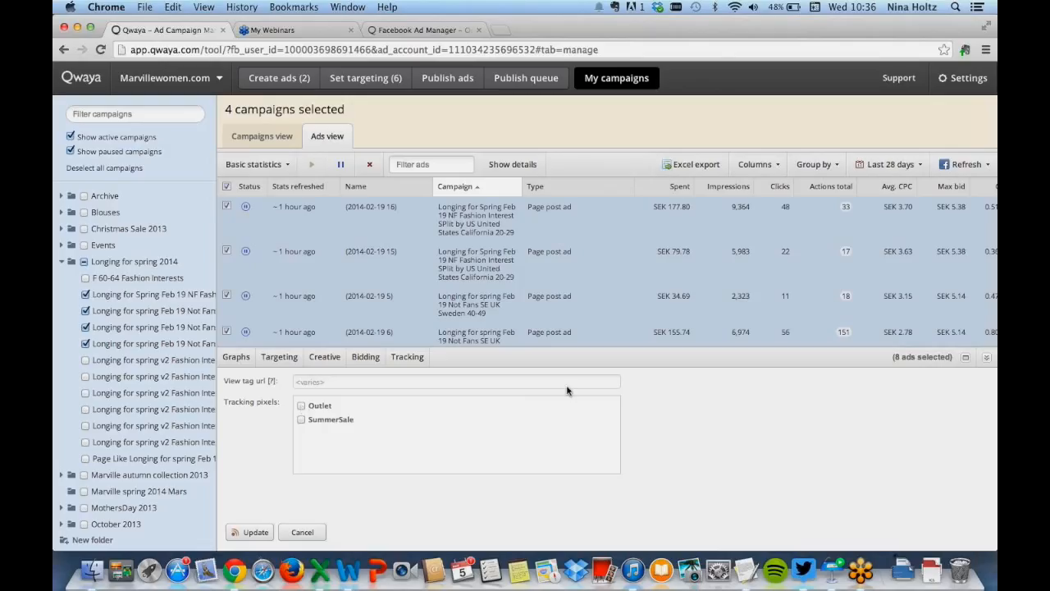
pyautogui.click(987, 357)
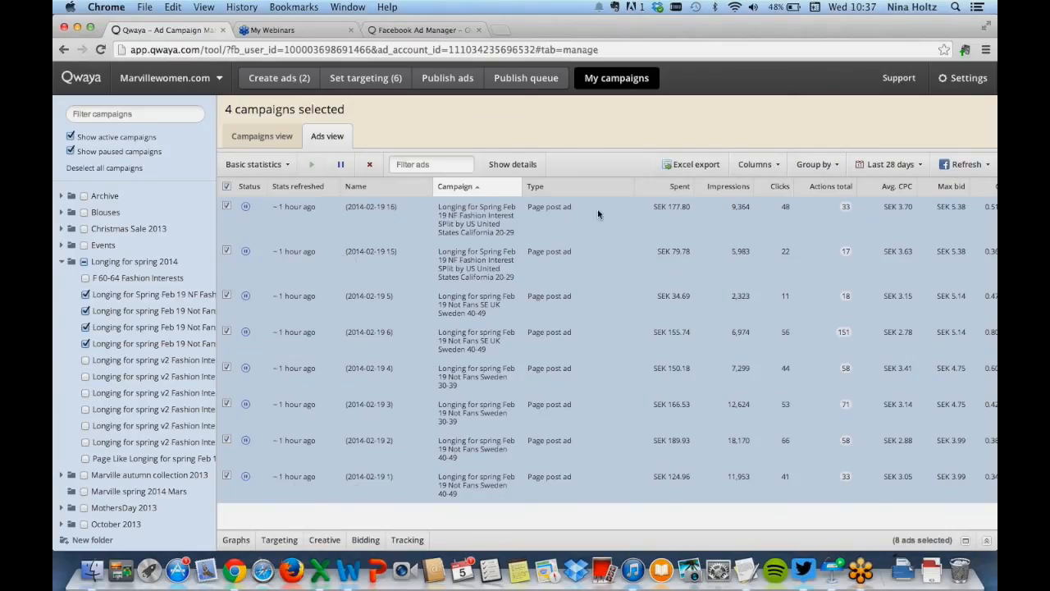
# Refresh the stats for the visible campaigns
pyautogui.moveTo(840, 216)
pyautogui.click(962, 165)
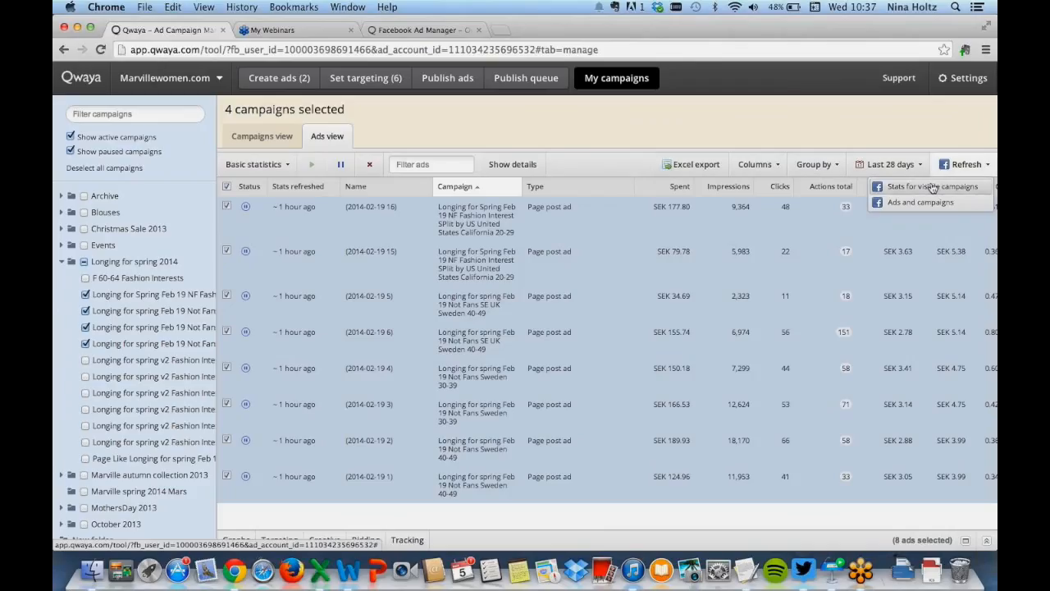
pyautogui.click(932, 187)
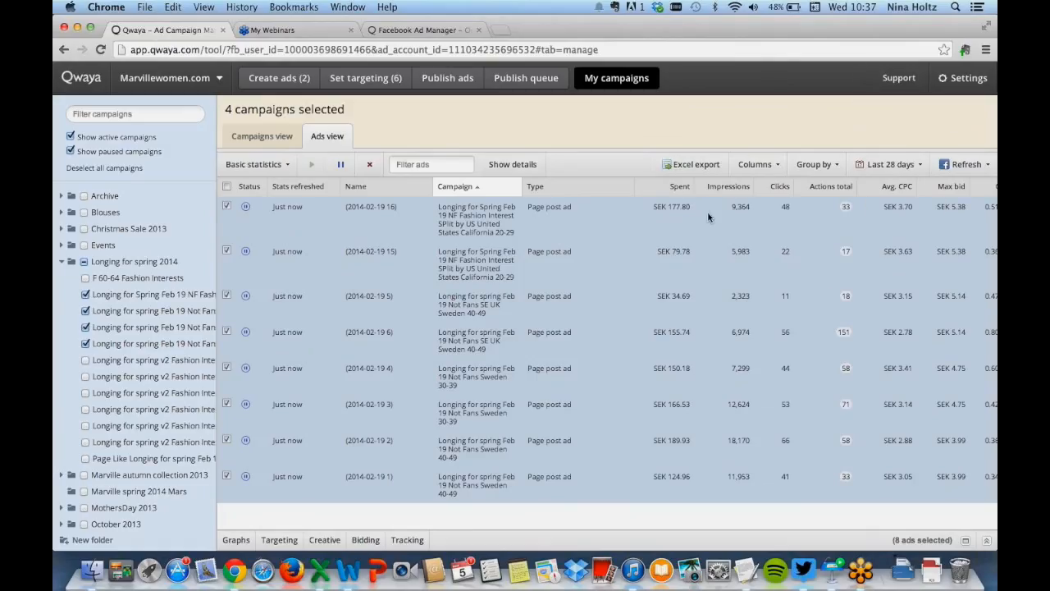
pyautogui.click(700, 167)
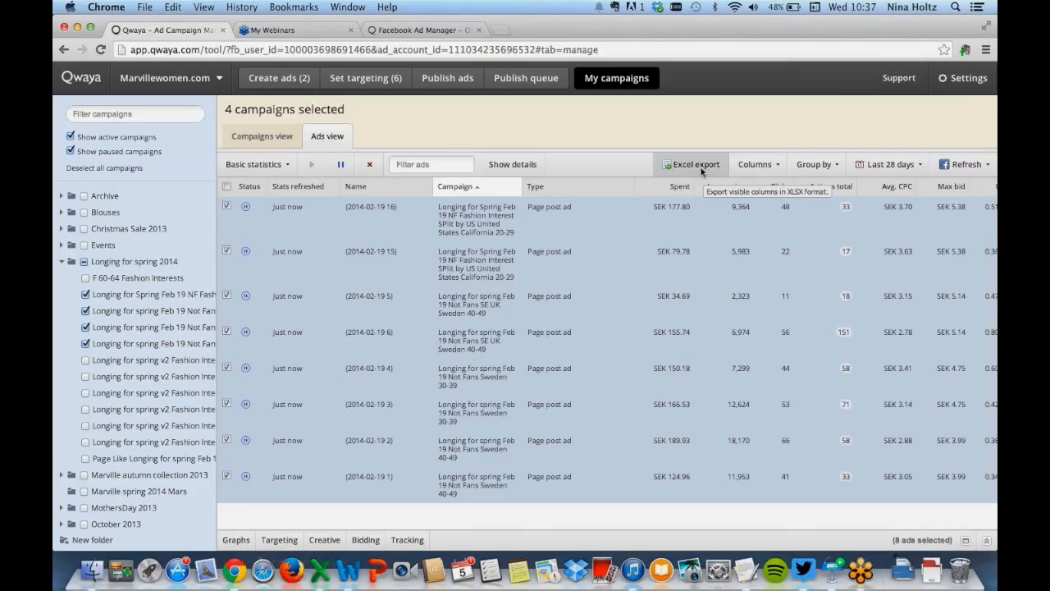
pyautogui.click(699, 167)
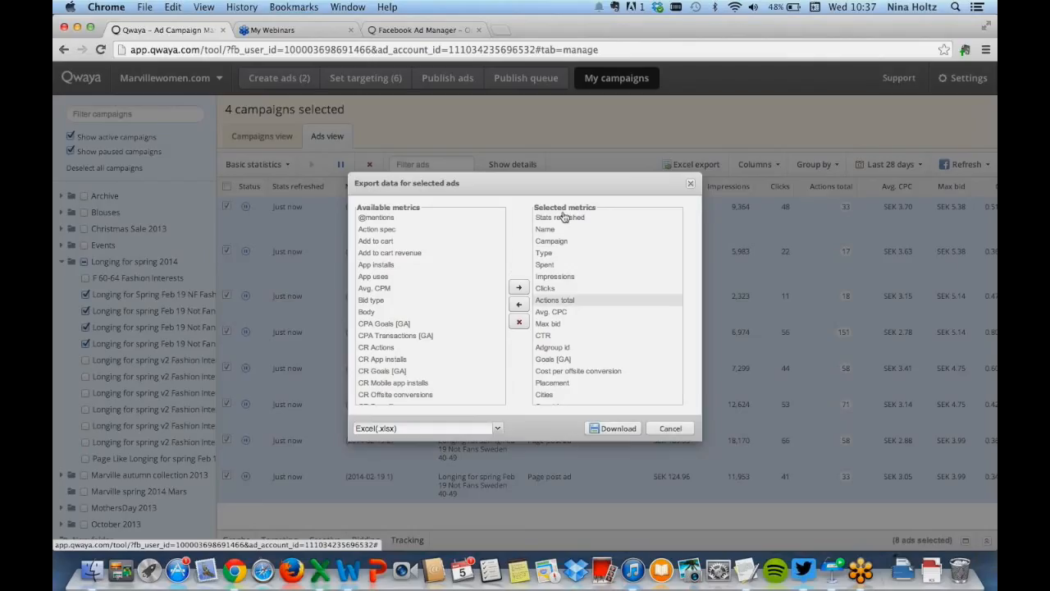
pyautogui.click(691, 183)
# Check the date range options, then switch back to the campaigns view
pyautogui.click(890, 164)
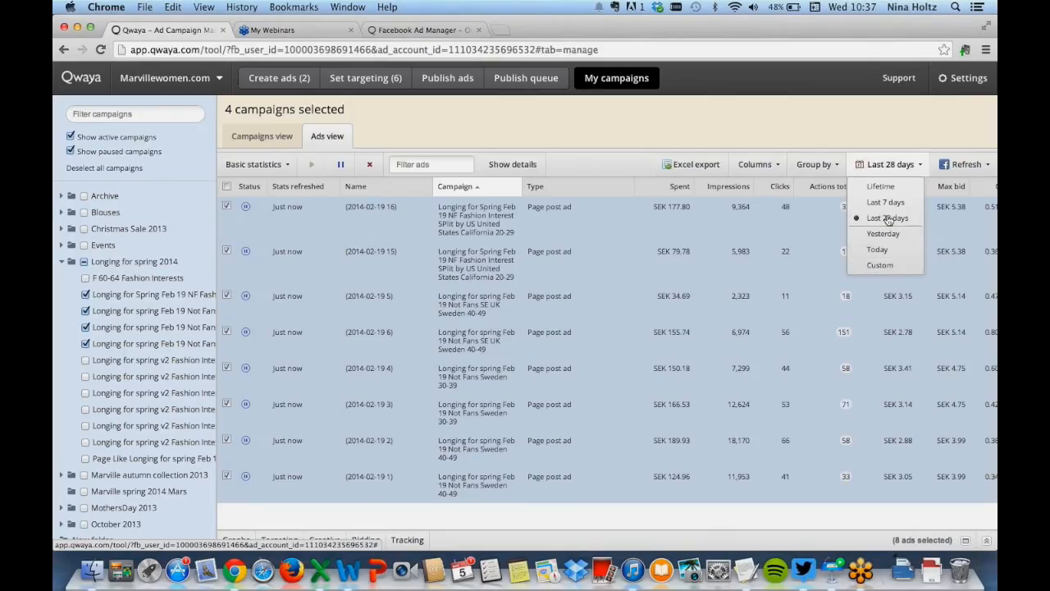
pyautogui.click(859, 136)
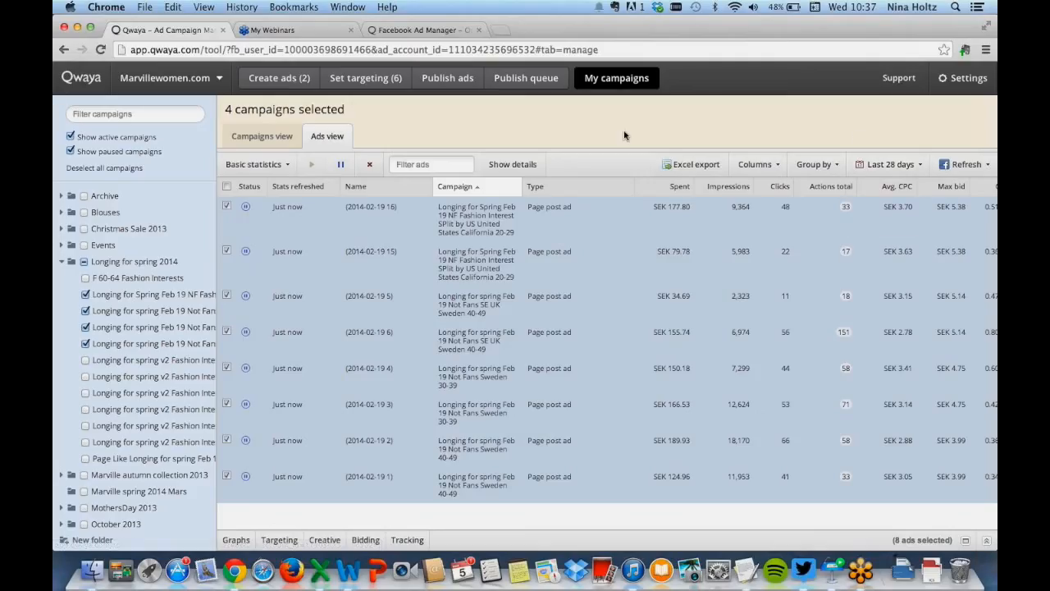
pyautogui.click(261, 135)
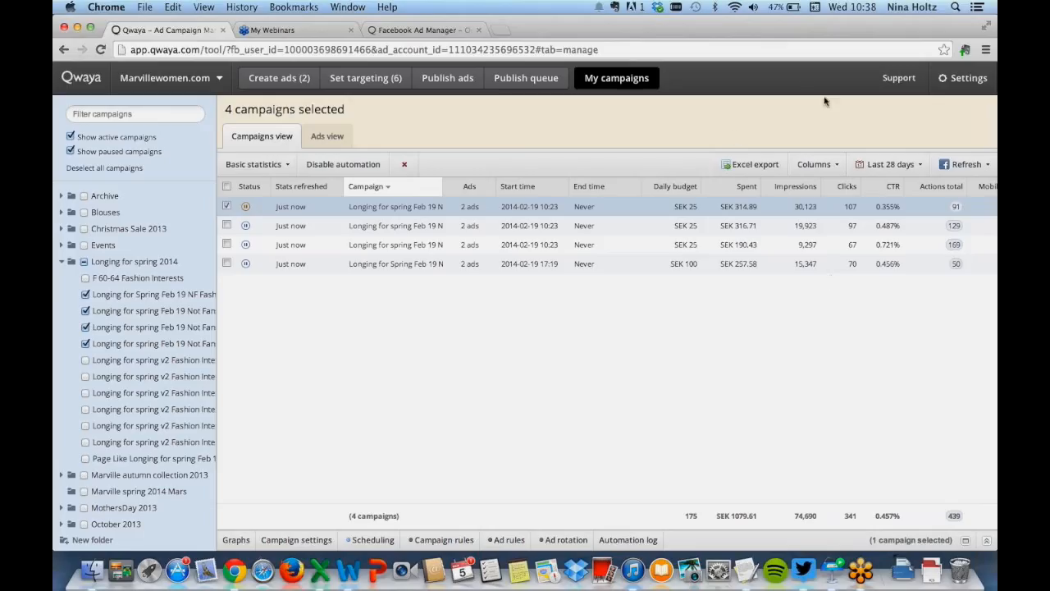
pyautogui.click(828, 572)
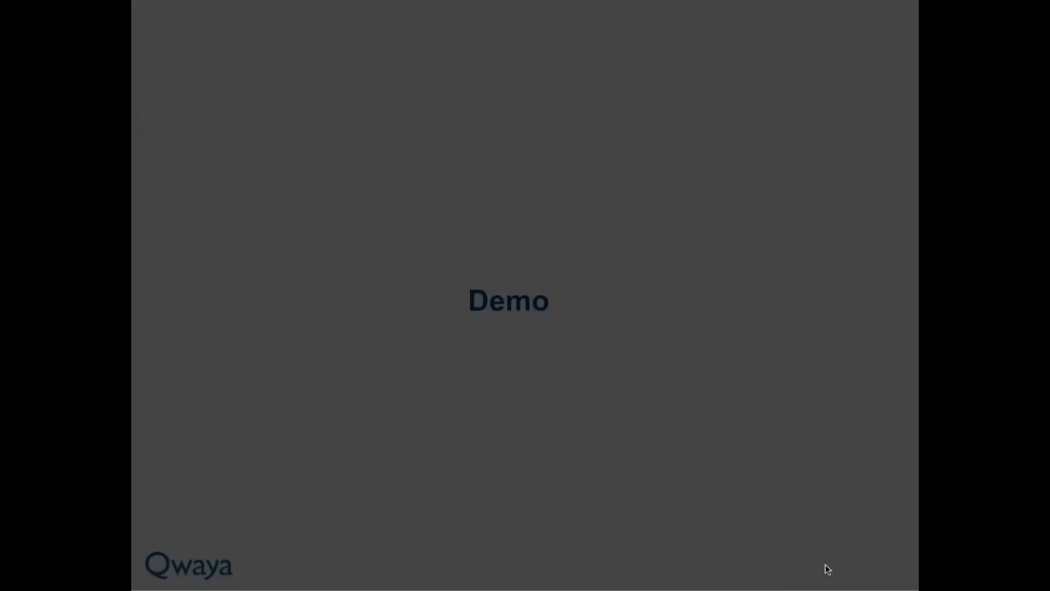
pyautogui.press('Right')
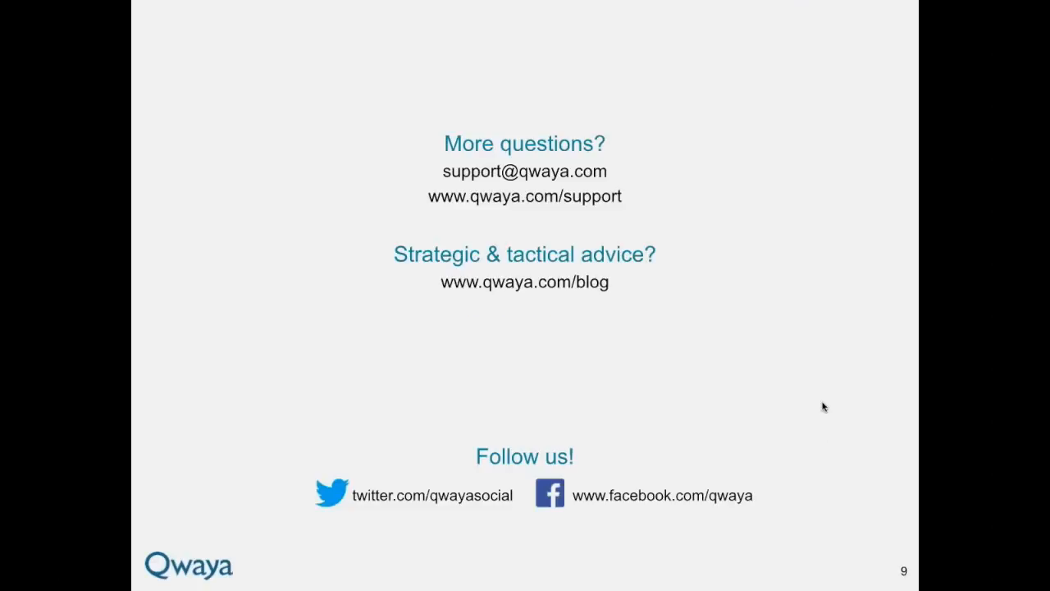